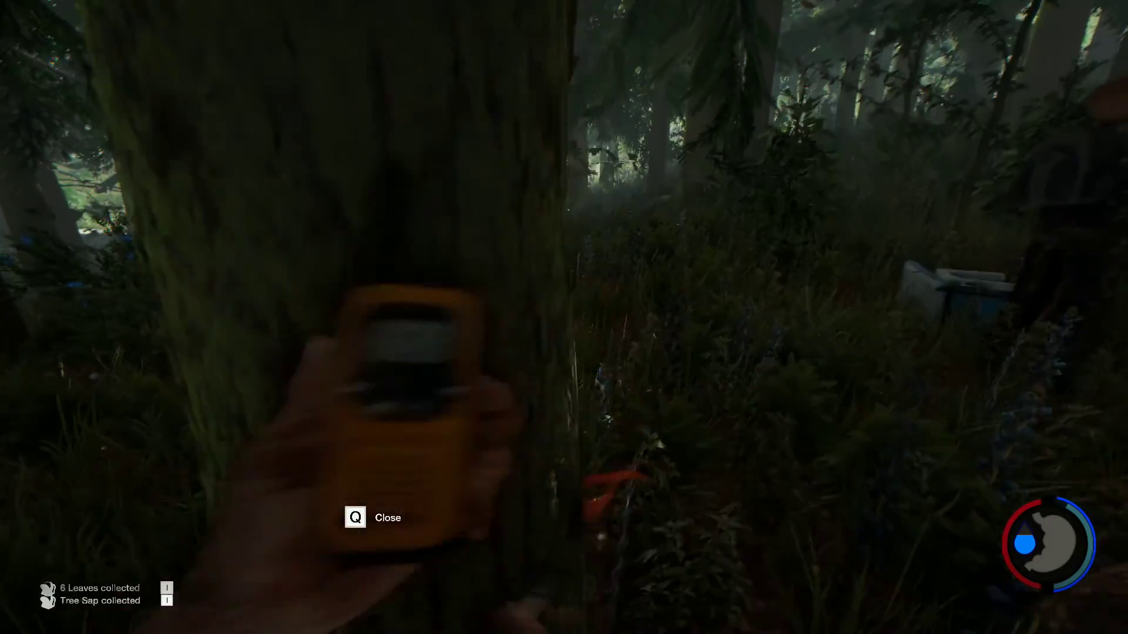
Step: Swap the walkie-talkie for the axe, chop down a tree and shoulder one of its logs
key("q")
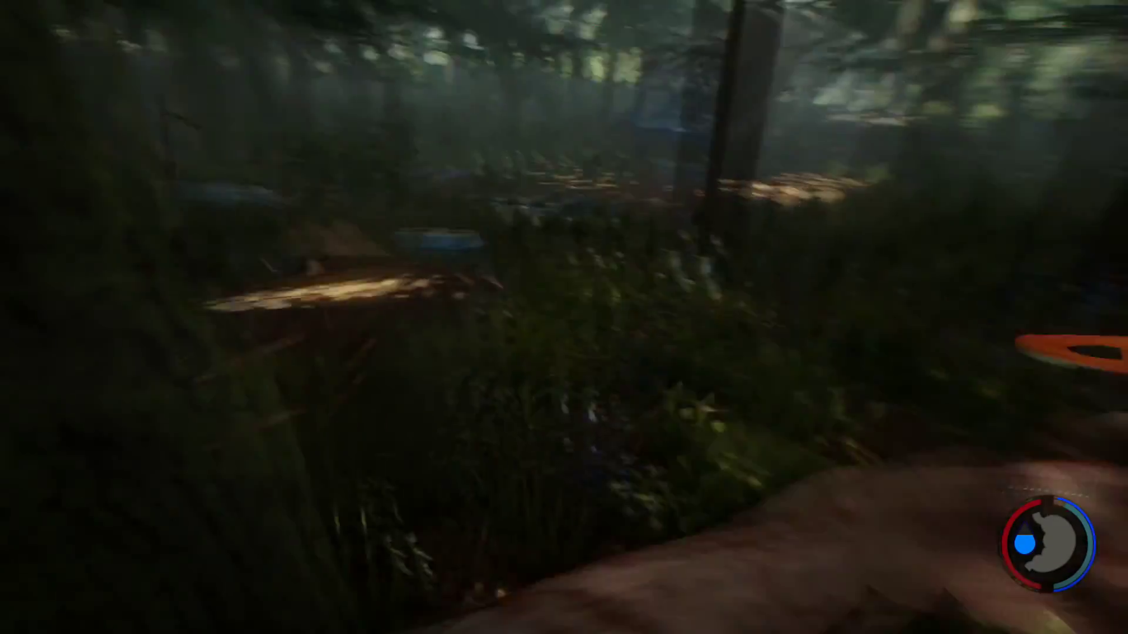
left_click(523, 345)
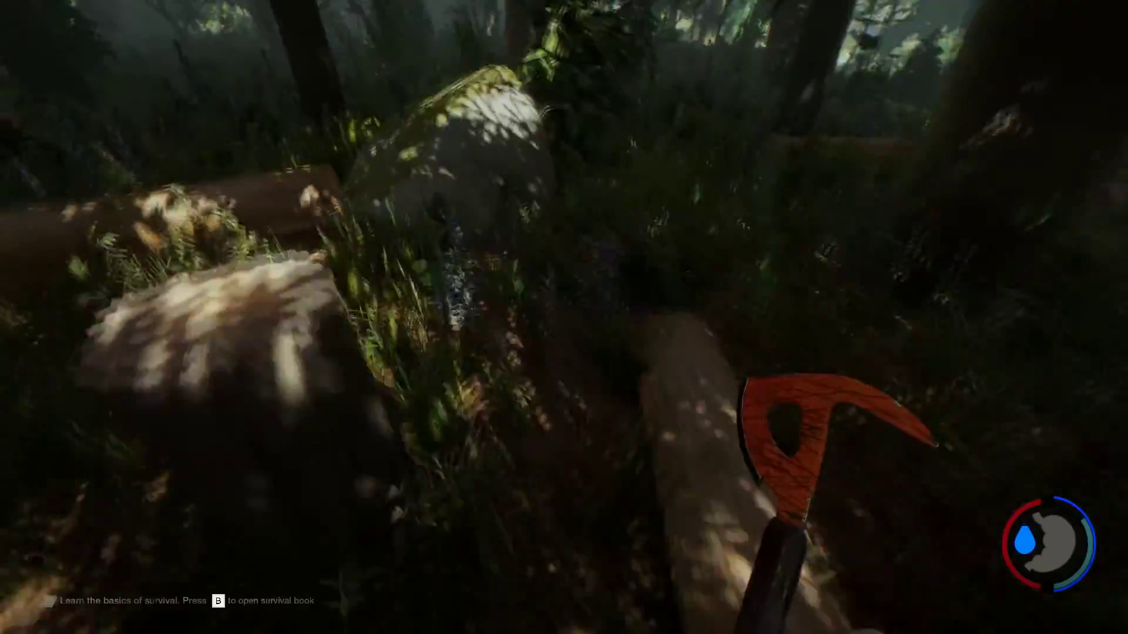
key("e")
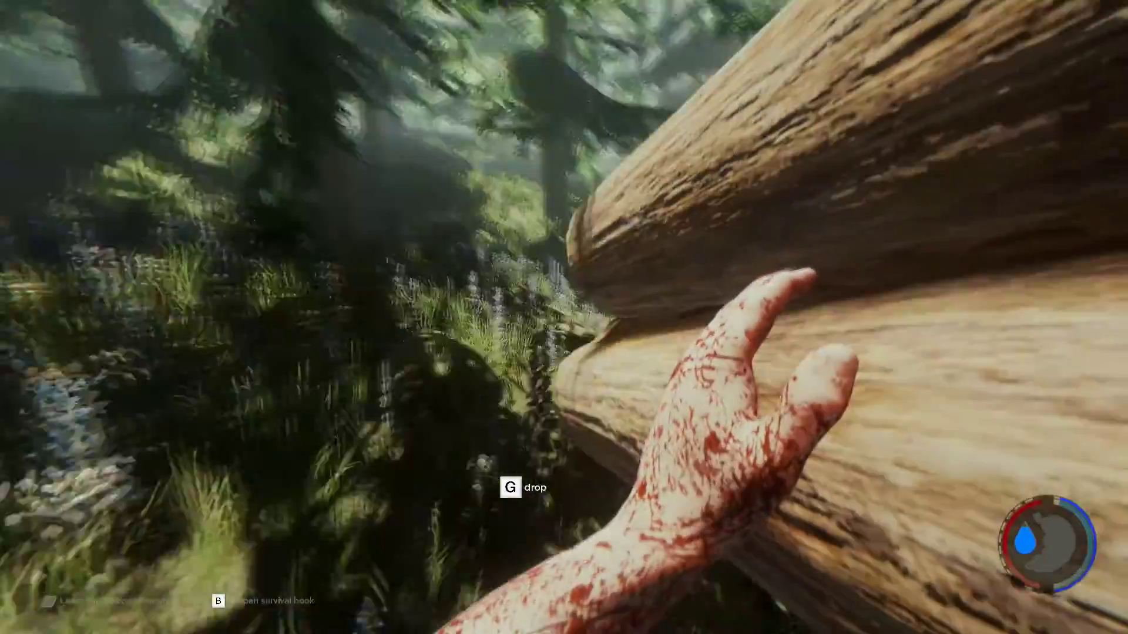
Step: Lower the walkie-talkie and check the inventory while carrying the log
key("q")
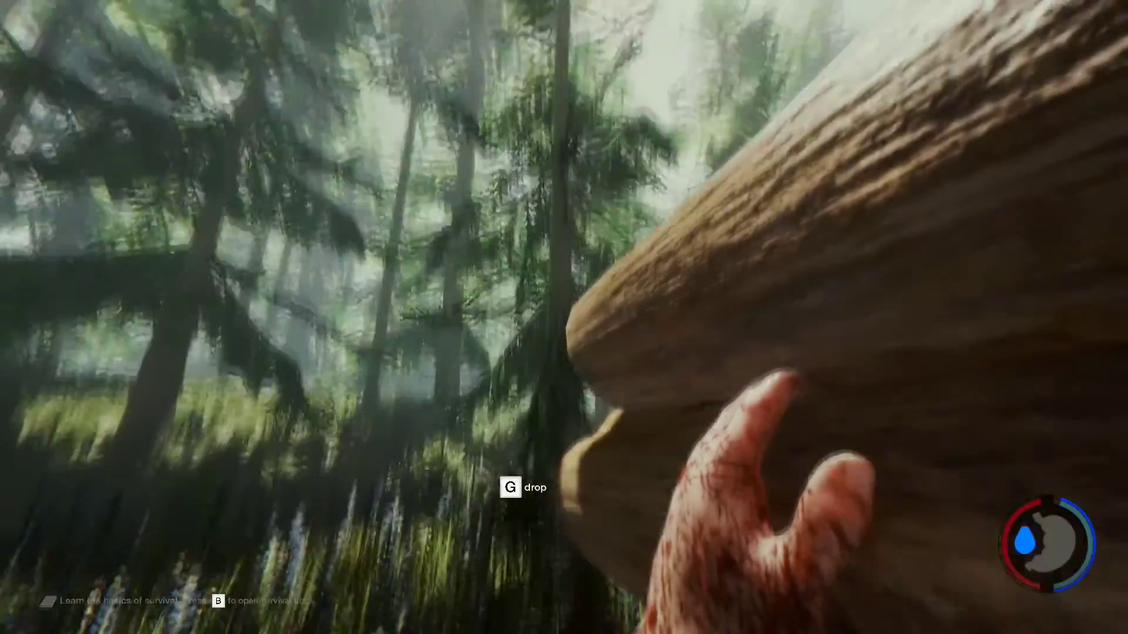
key("i")
key("i")
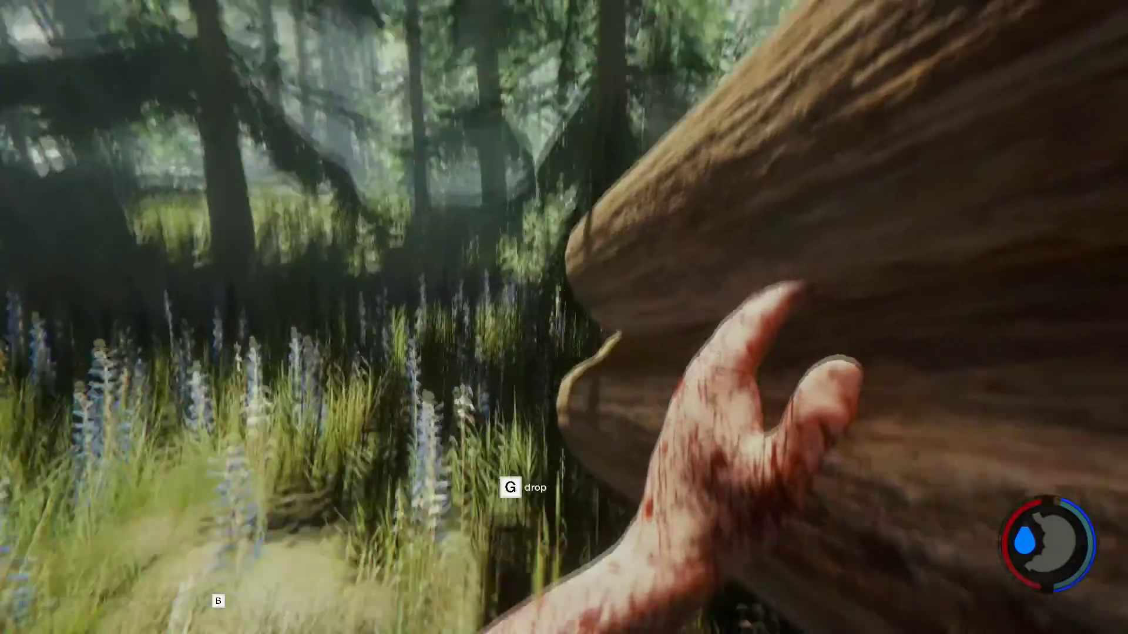
key("i")
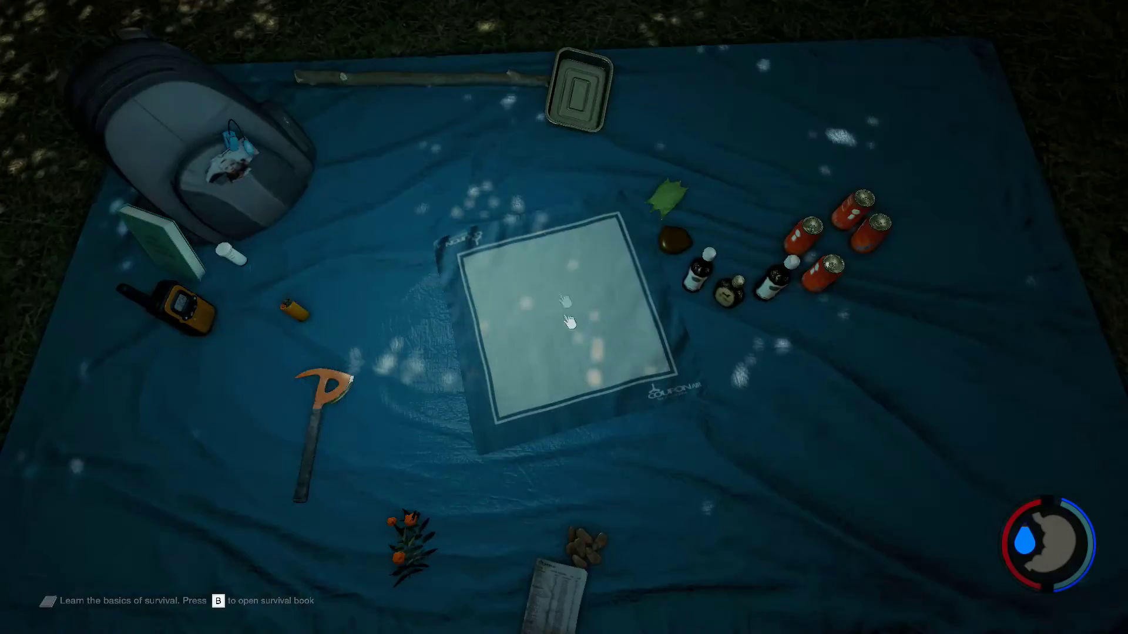
key("i")
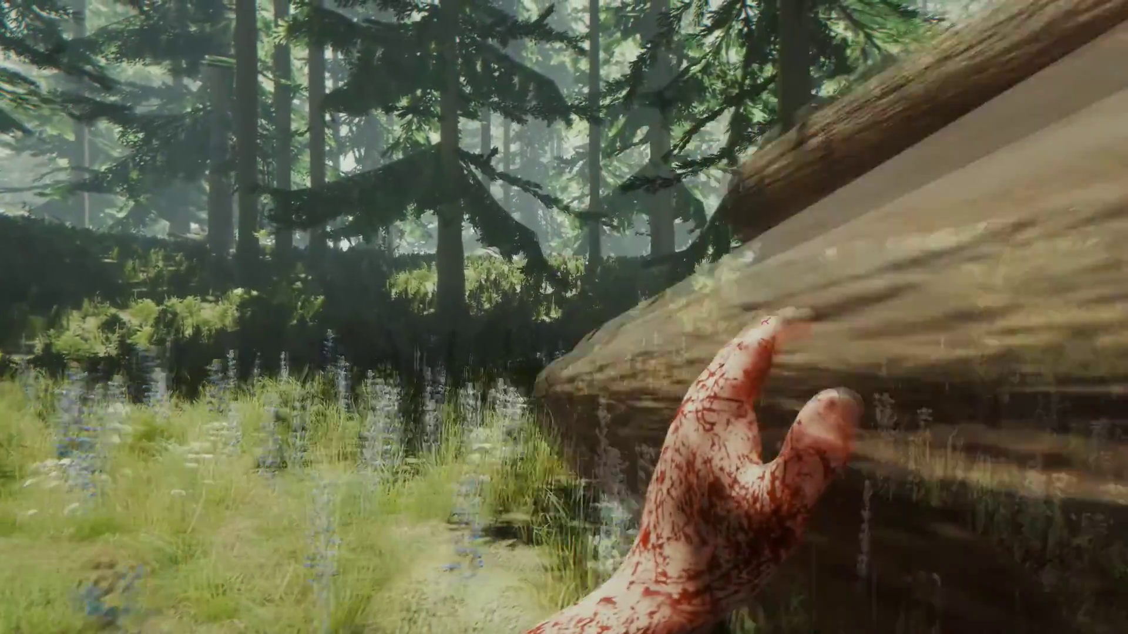
Step: Place the Small Cabin blueprint in the clearing and carry logs toward it
key("b")
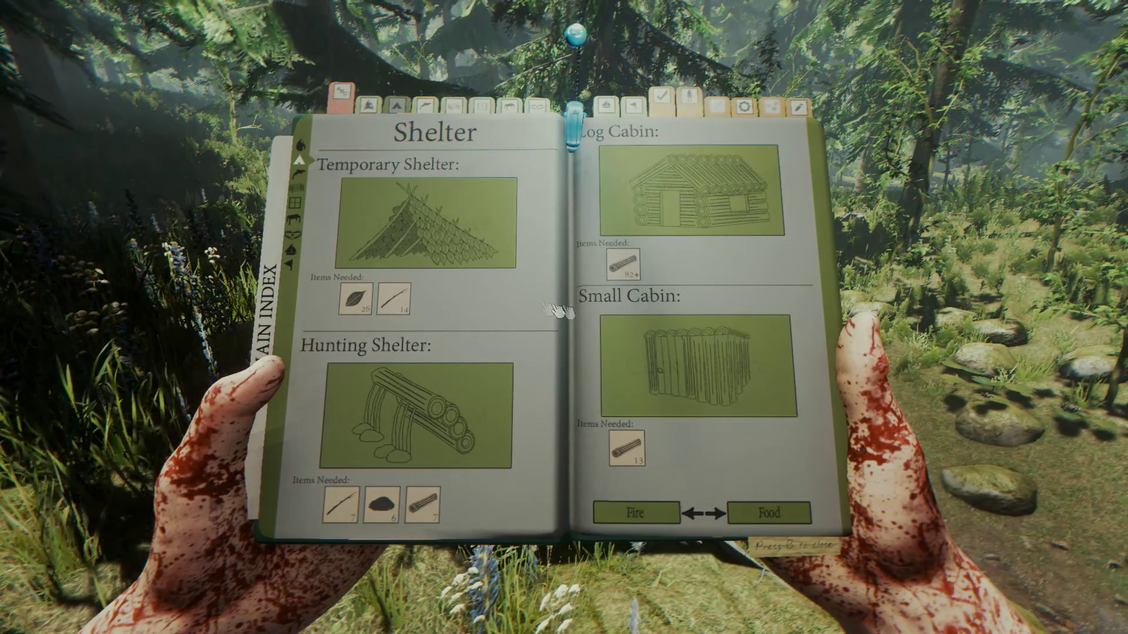
left_click(675, 347)
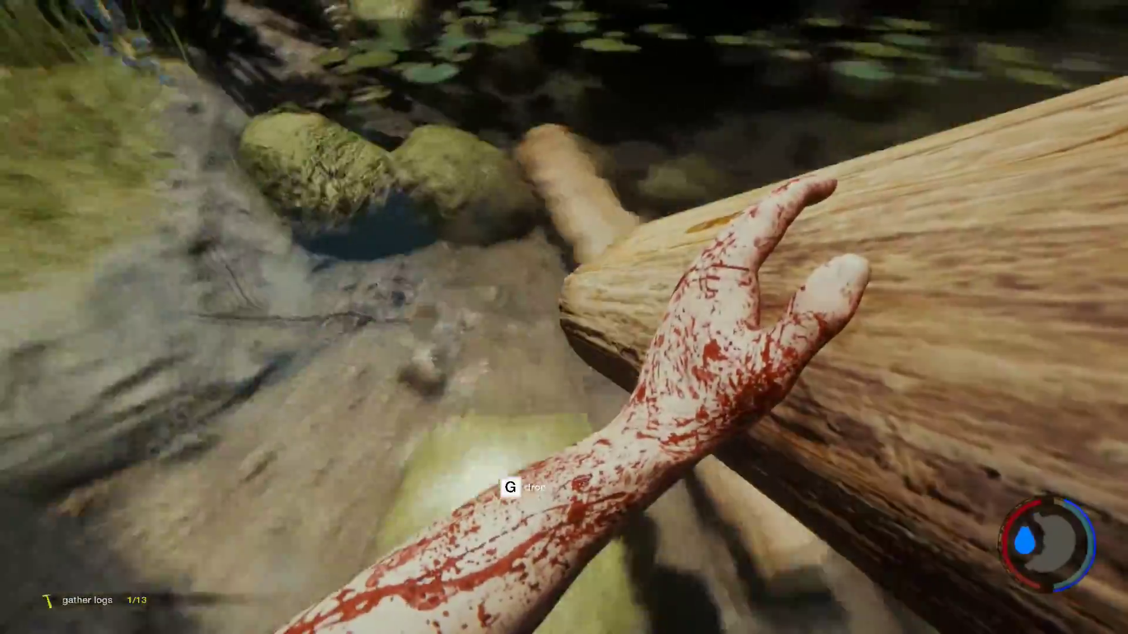
key("e")
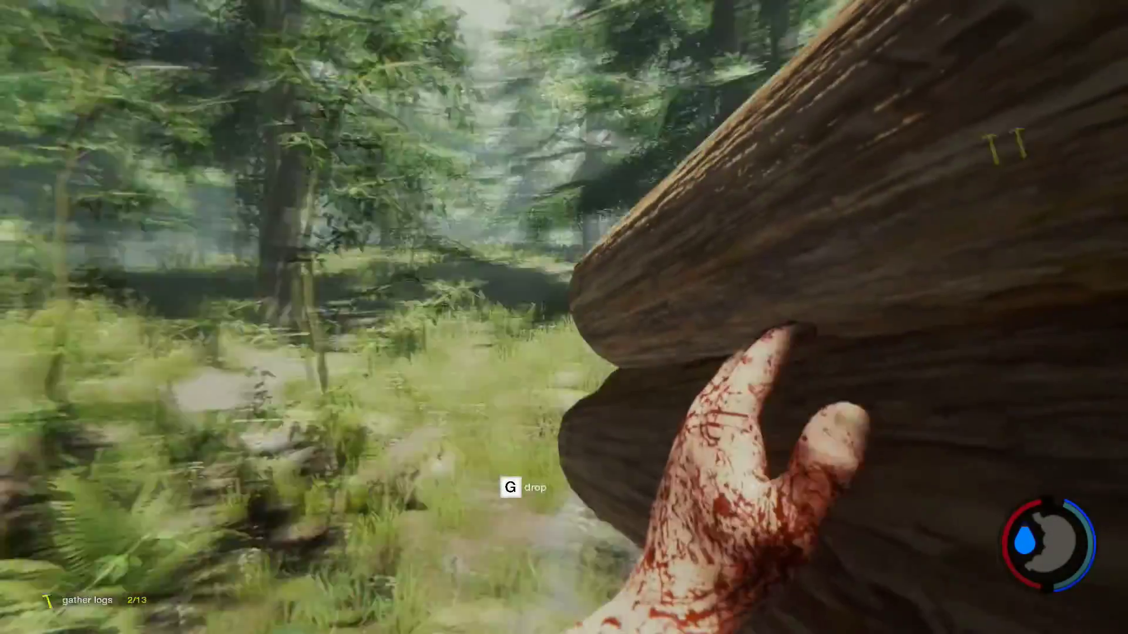
key("w")
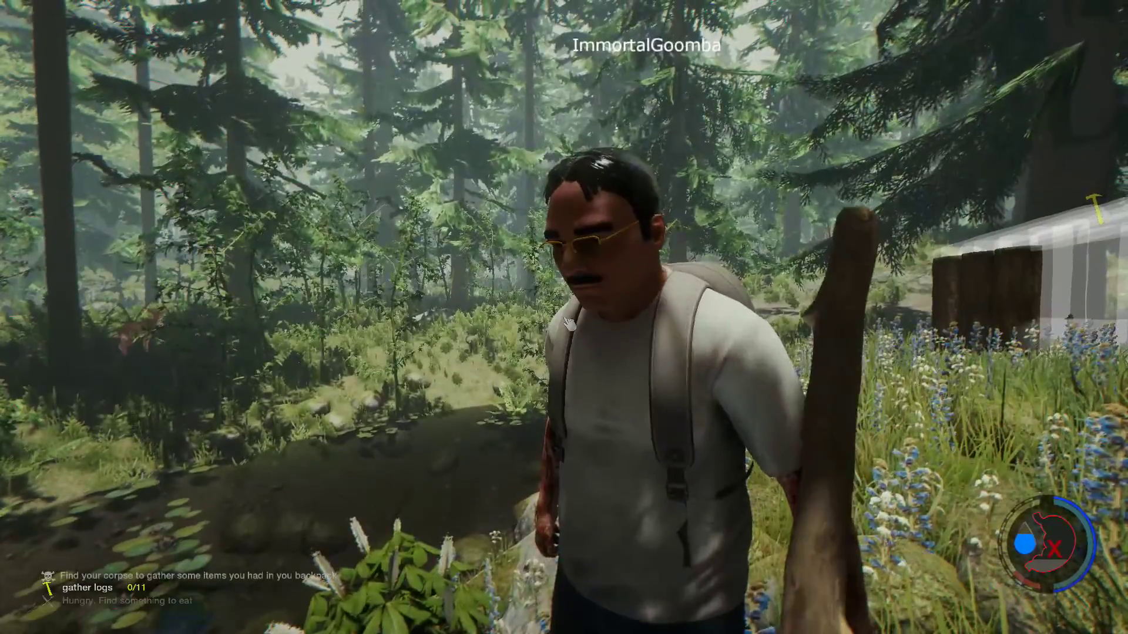
Step: Lay sticks and a rock out on the crafting mat, then equip a stick
key("i")
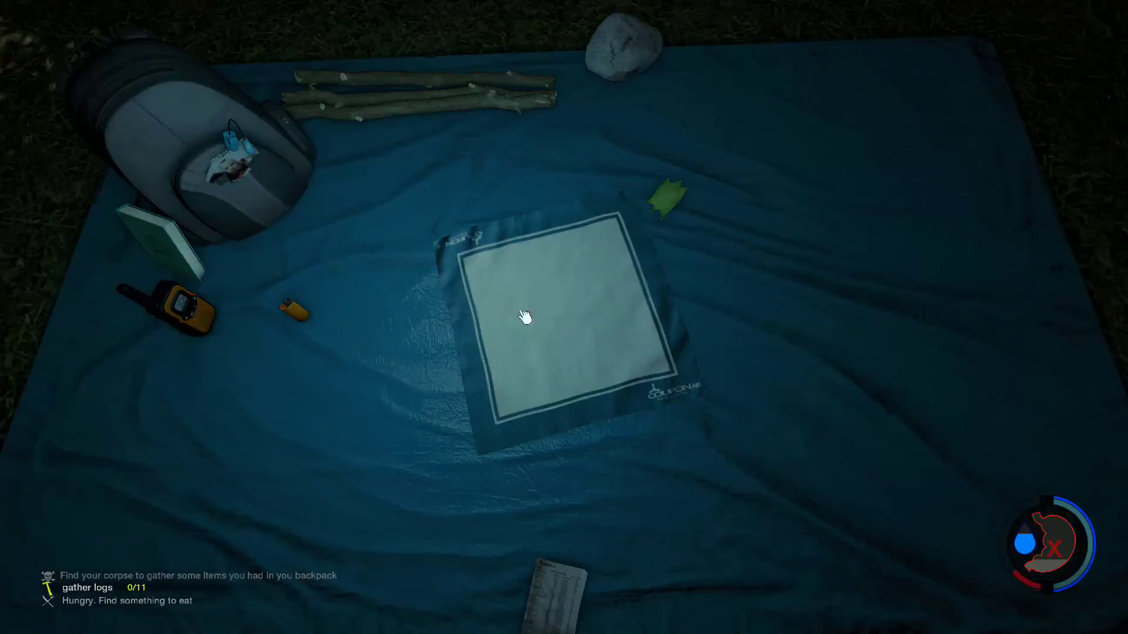
key("i")
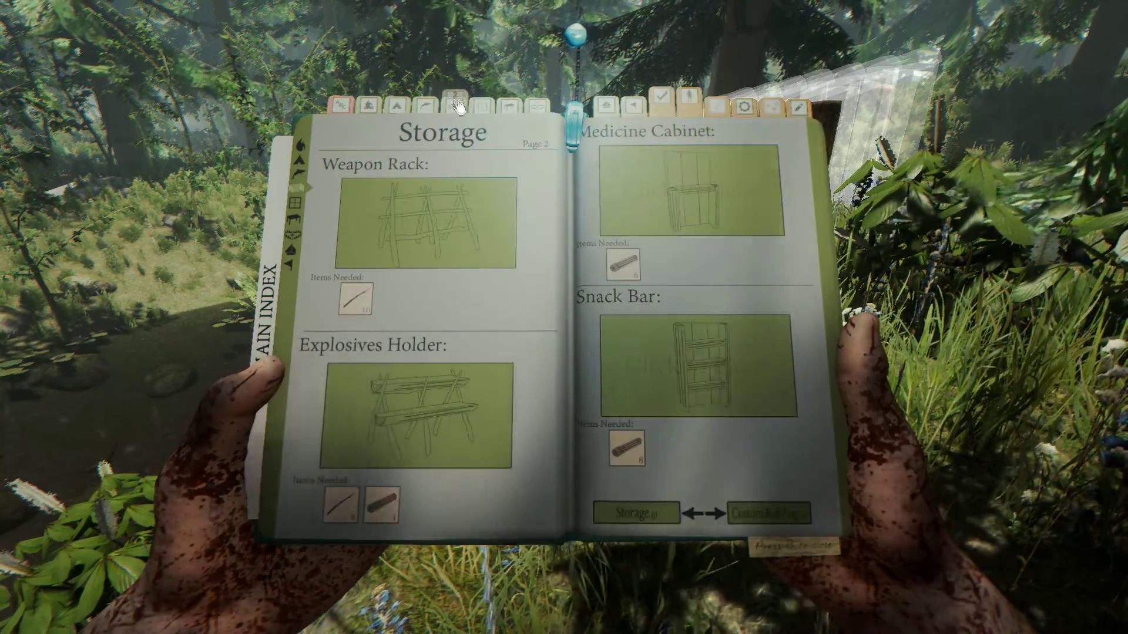
key("i")
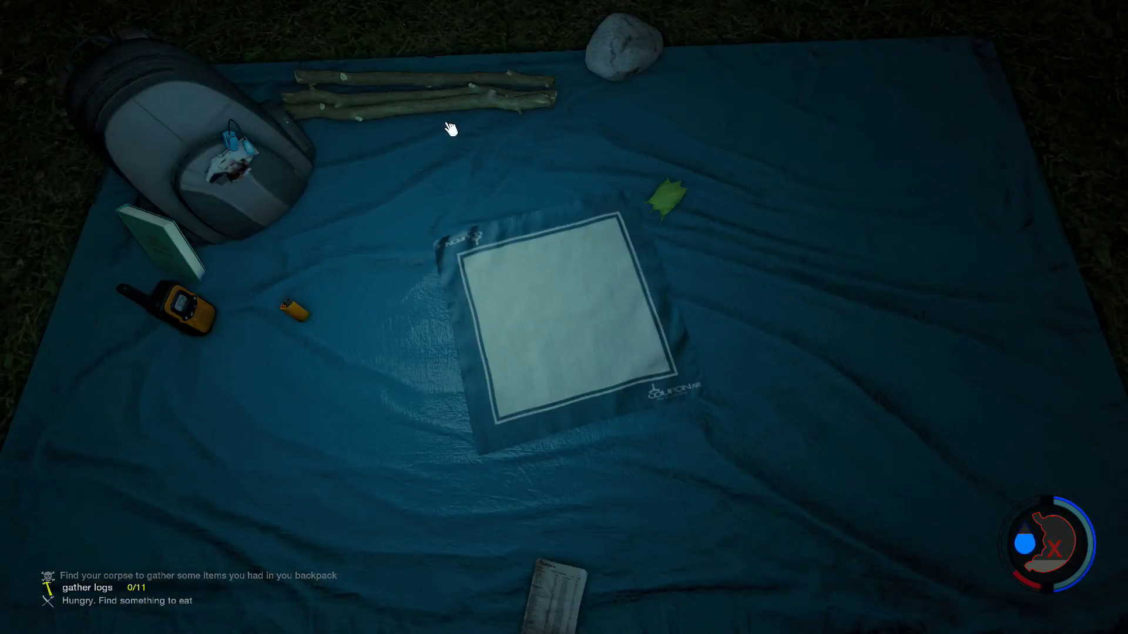
key("i")
key("i")
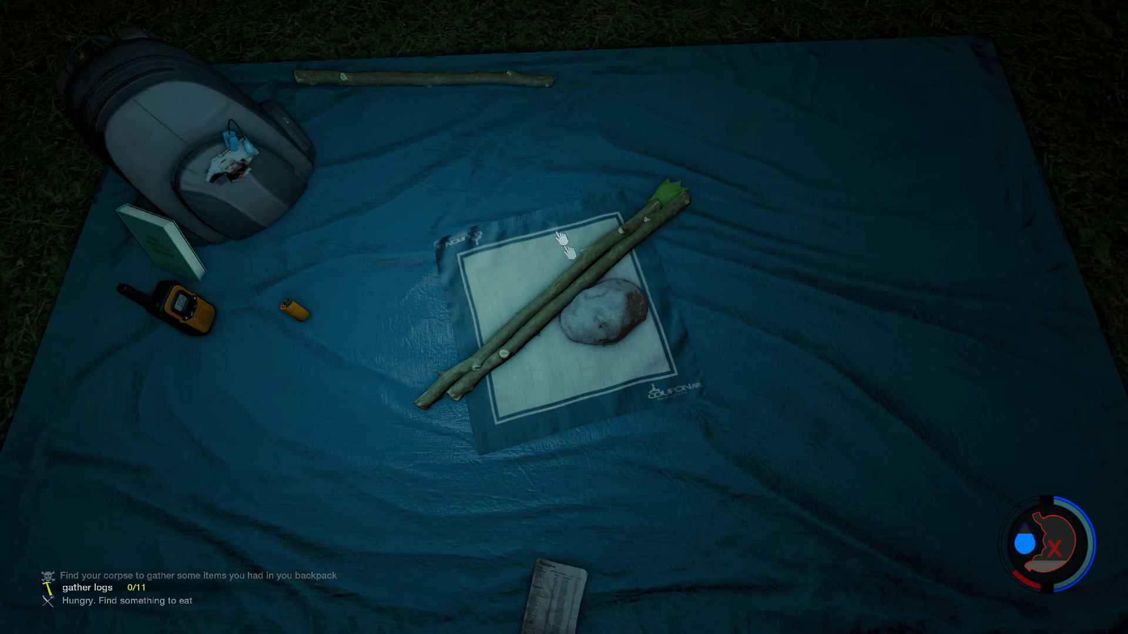
left_click(546, 327)
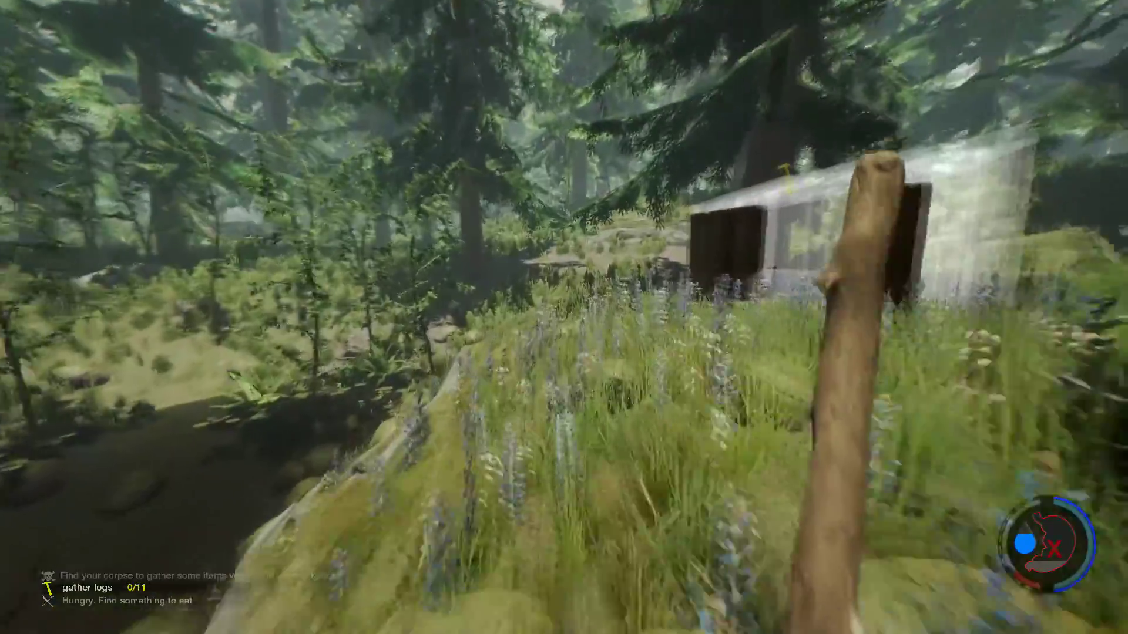
Step: Run through the forest holding the stick, pick up a rock and check the inventory
key("w")
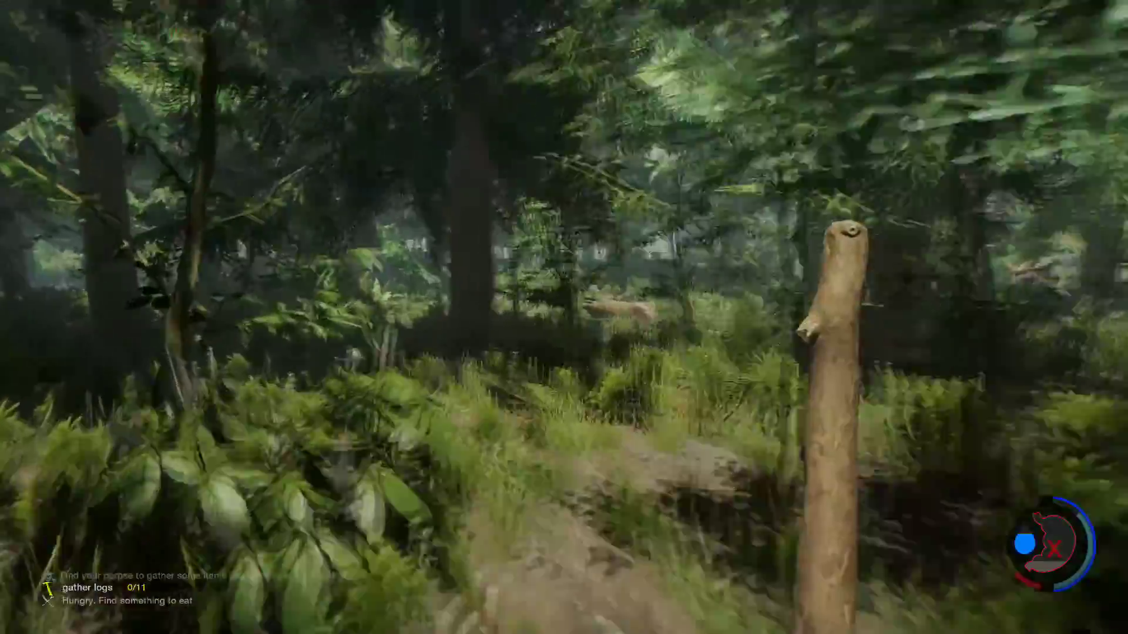
key("w")
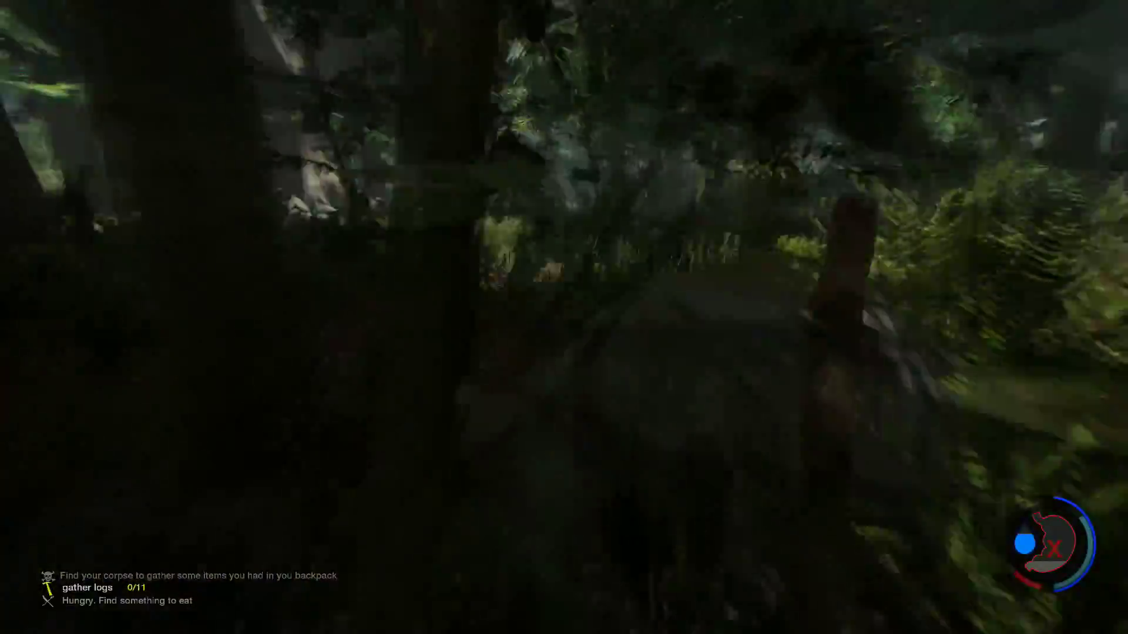
key("w")
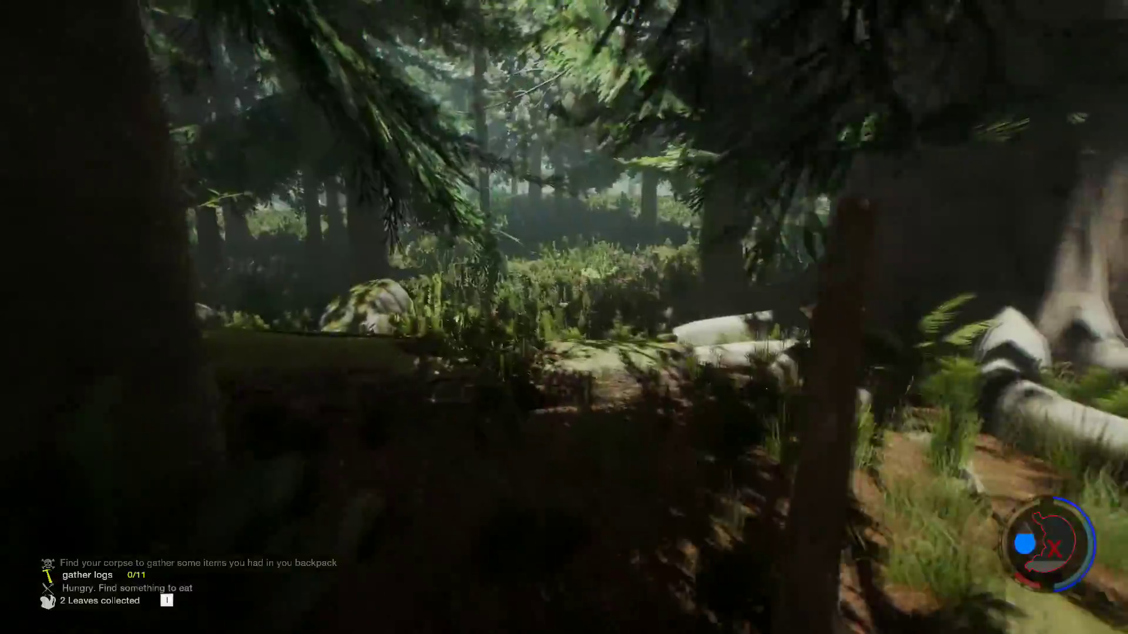
key("w")
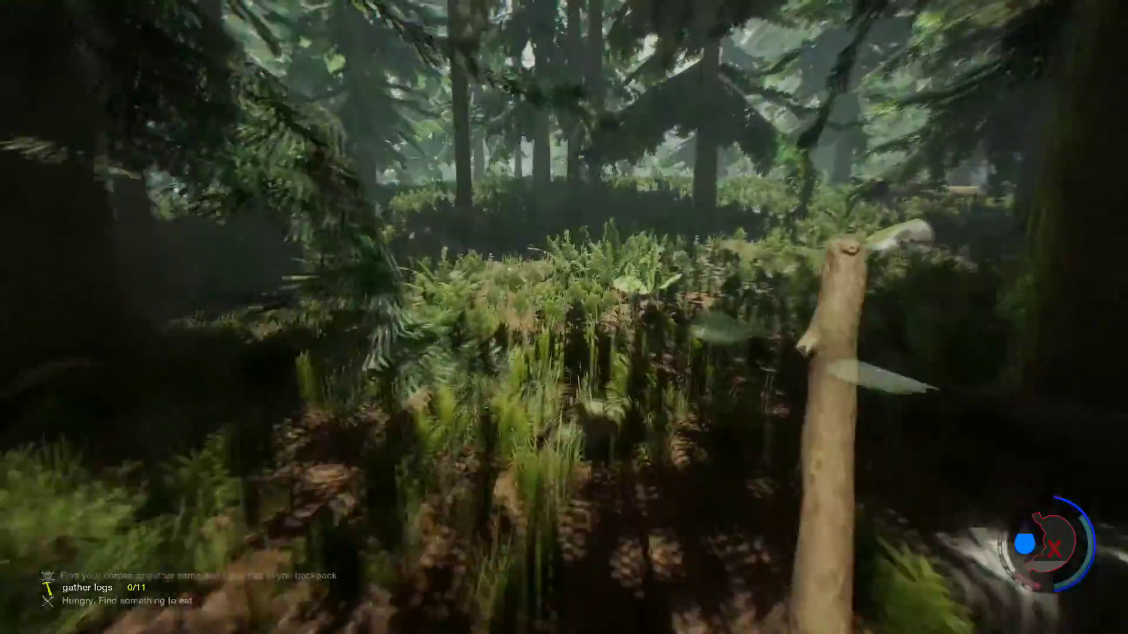
key("w")
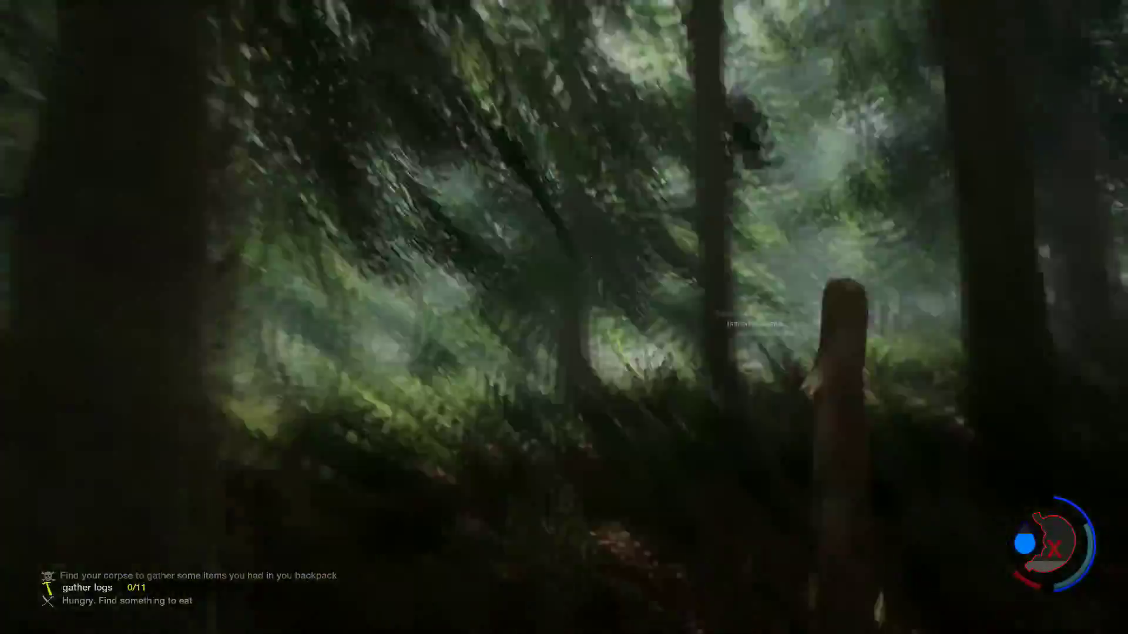
key("w")
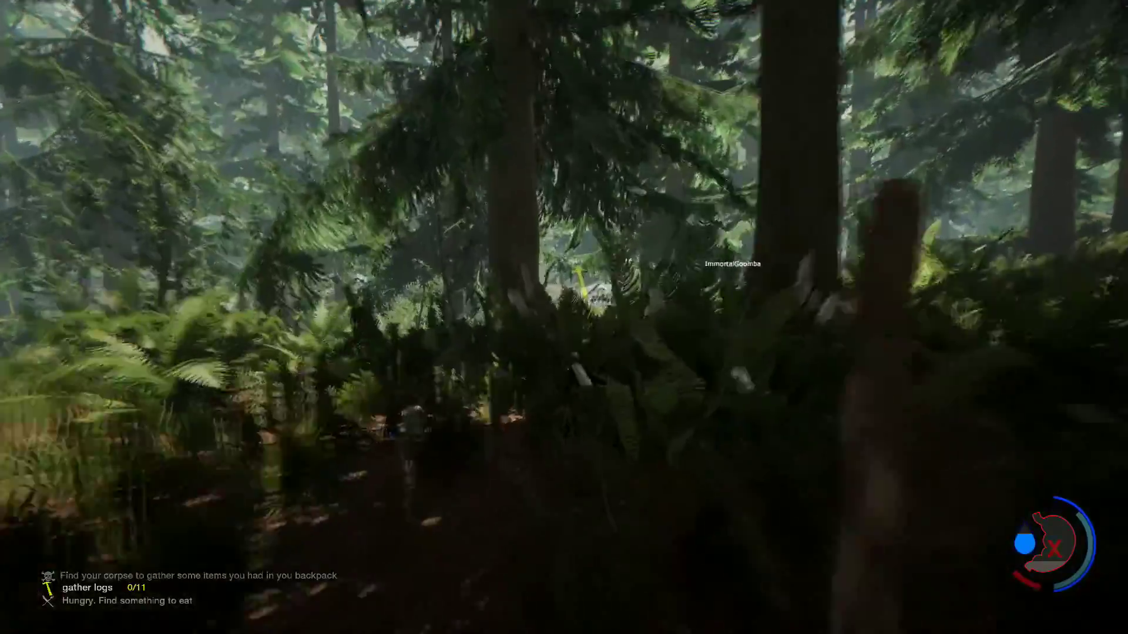
key("e")
key("w")
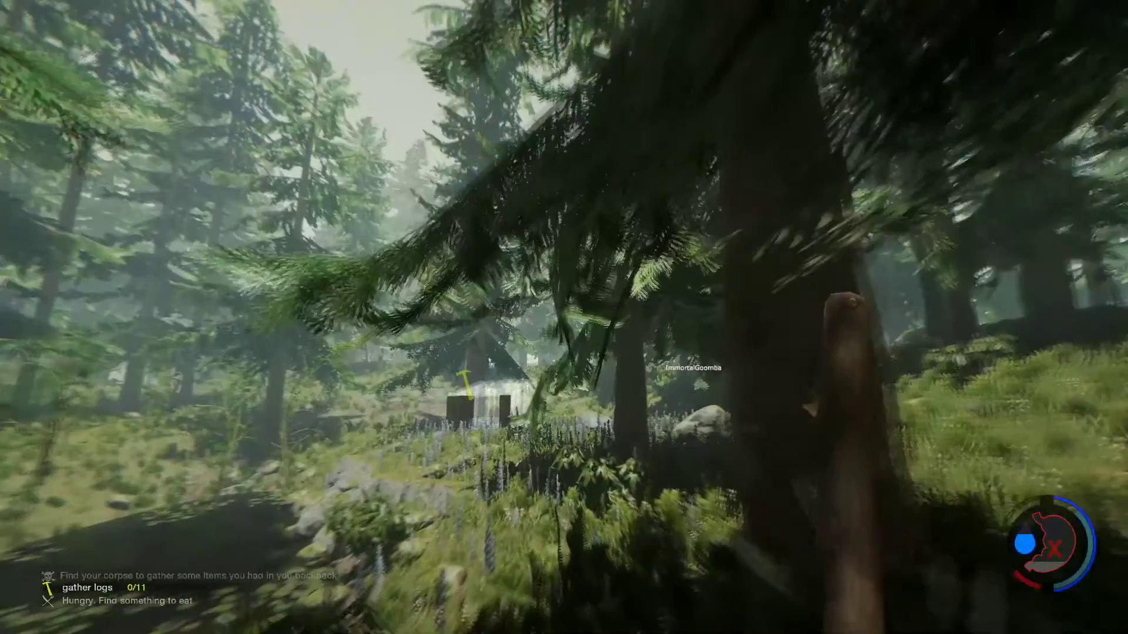
key("i")
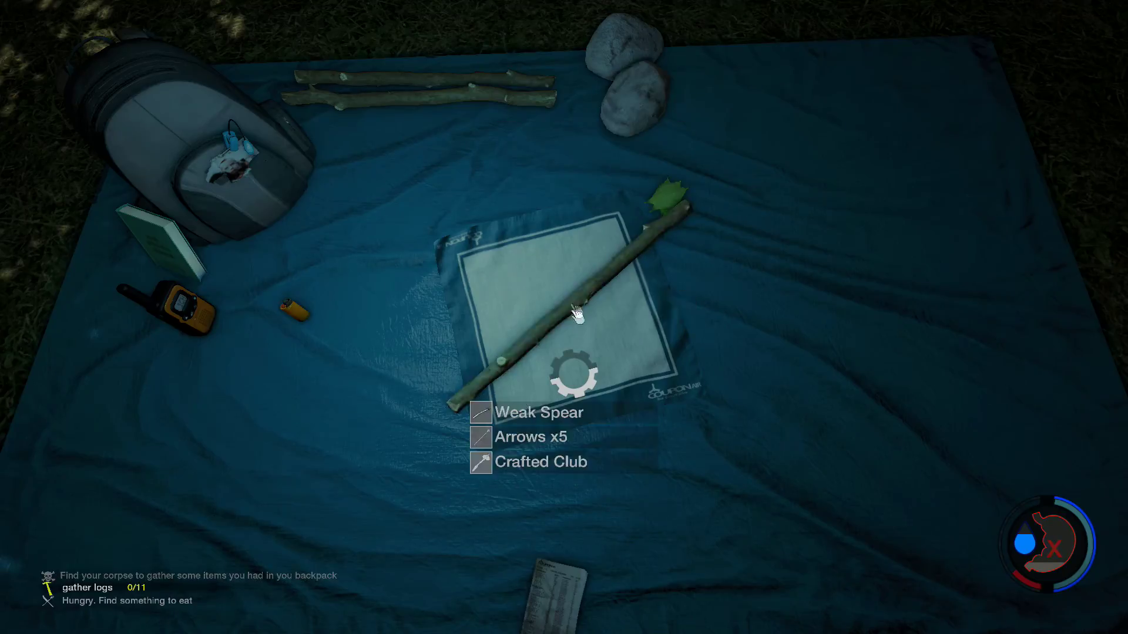
key("i")
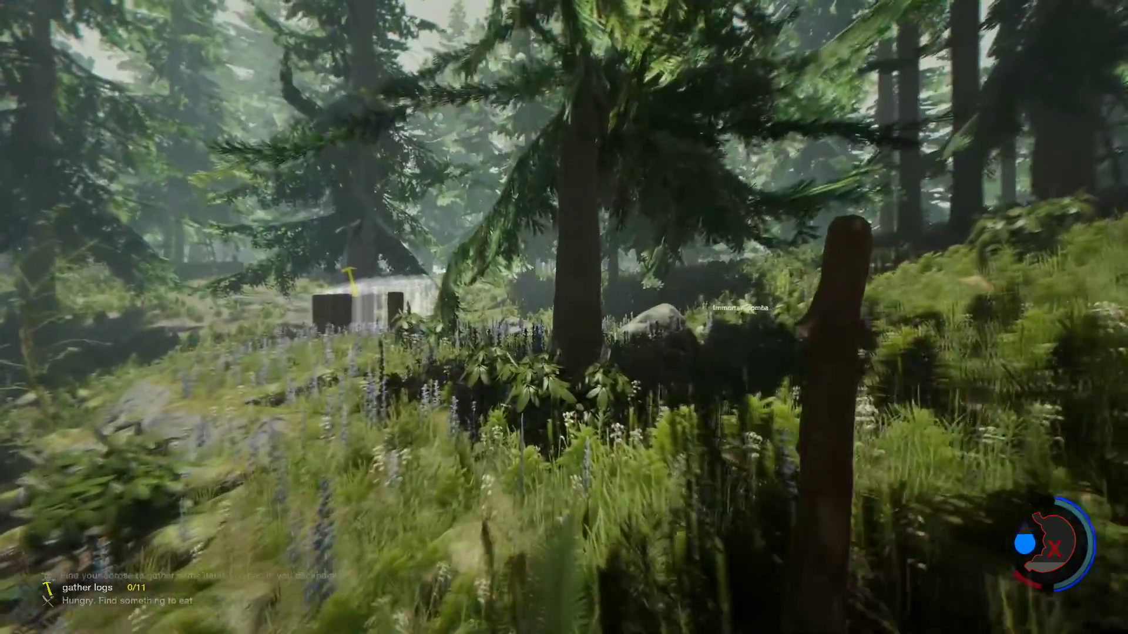
Step: Run on through the dense foliage and into the ferns
key("w")
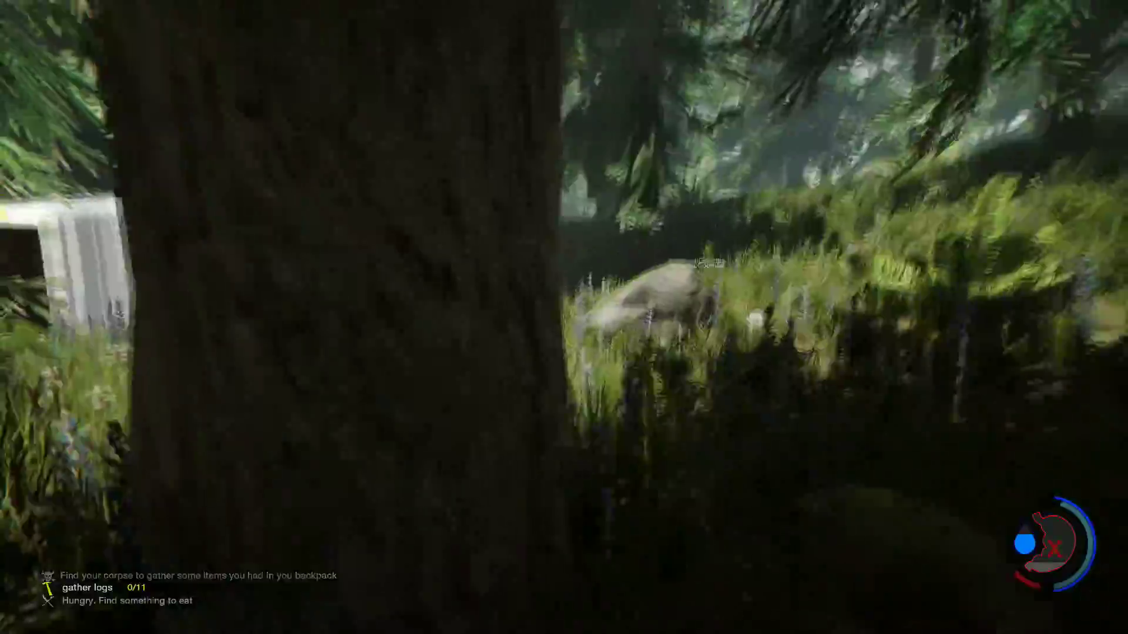
key("w")
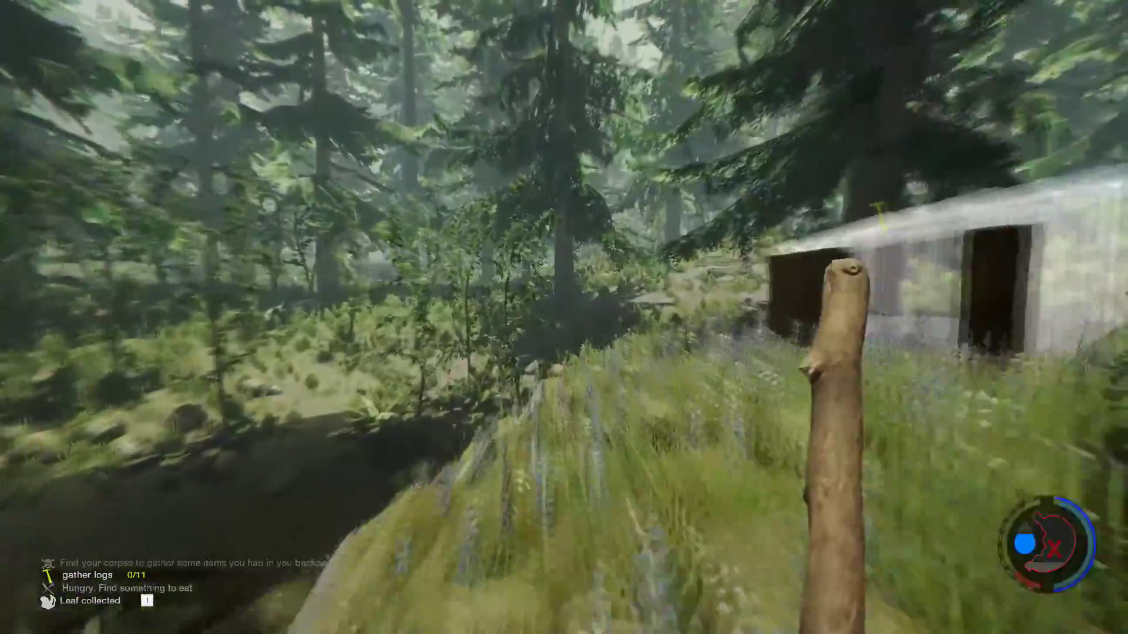
key("w")
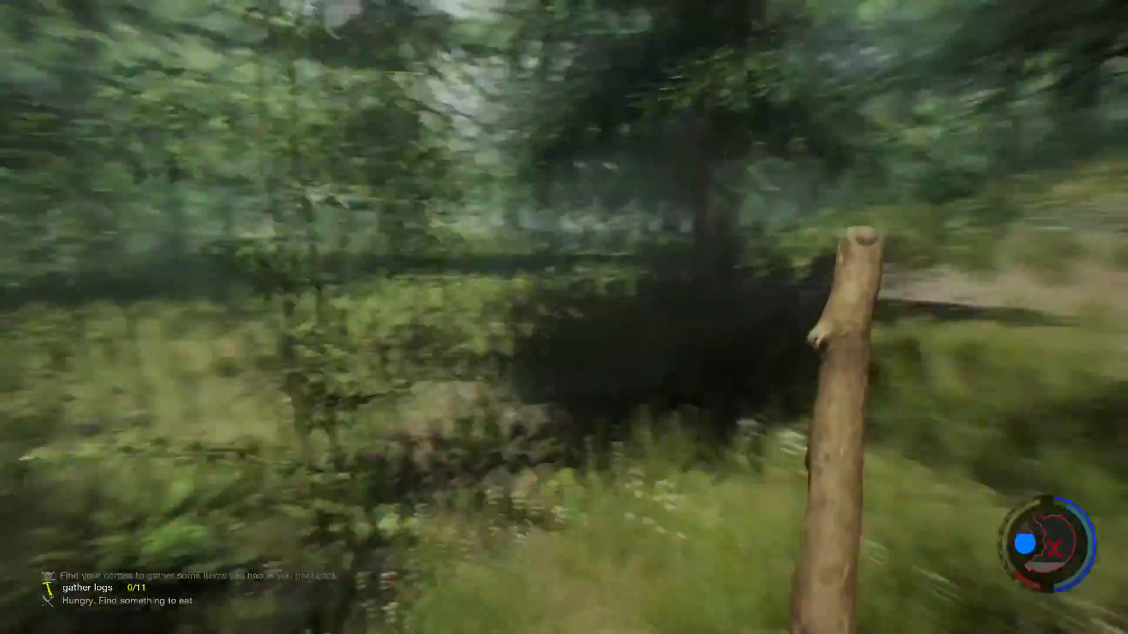
key("w")
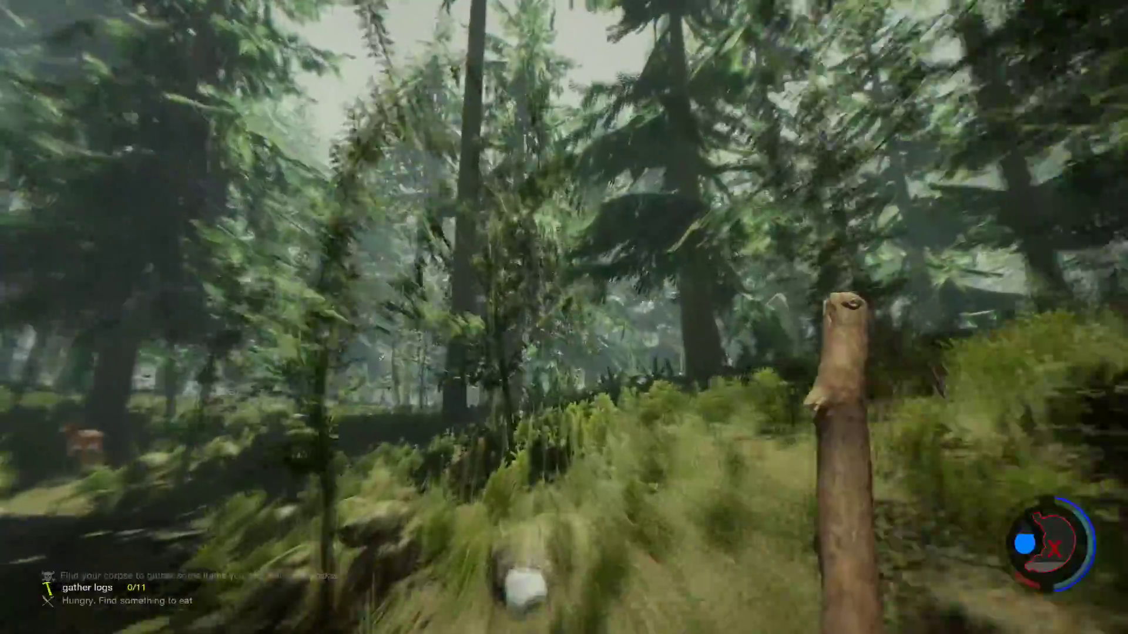
key("w")
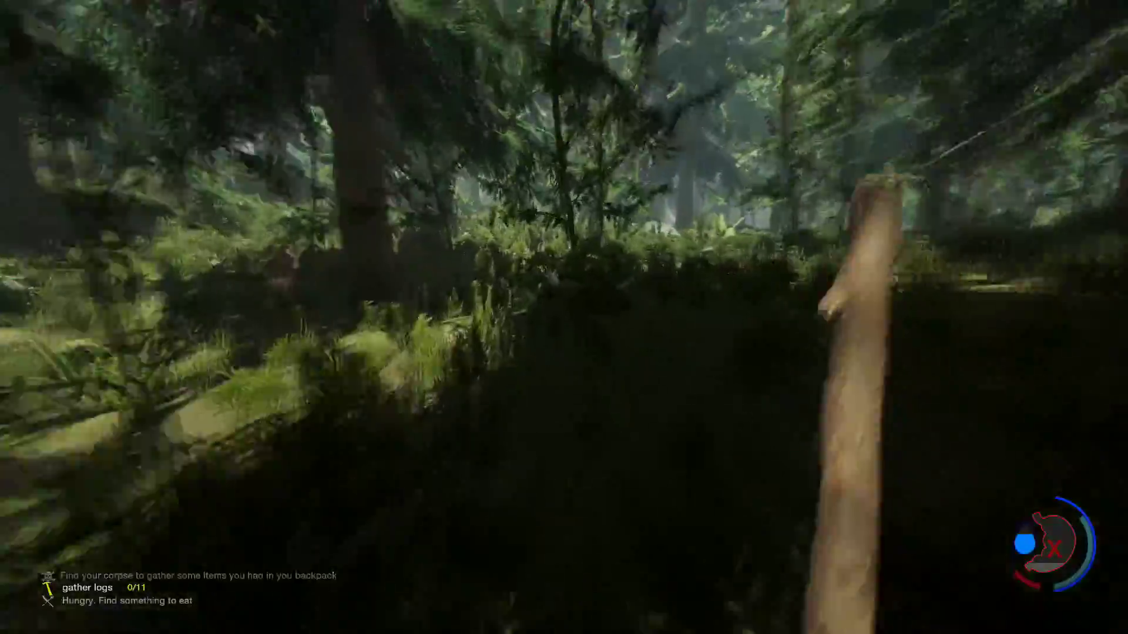
key("w")
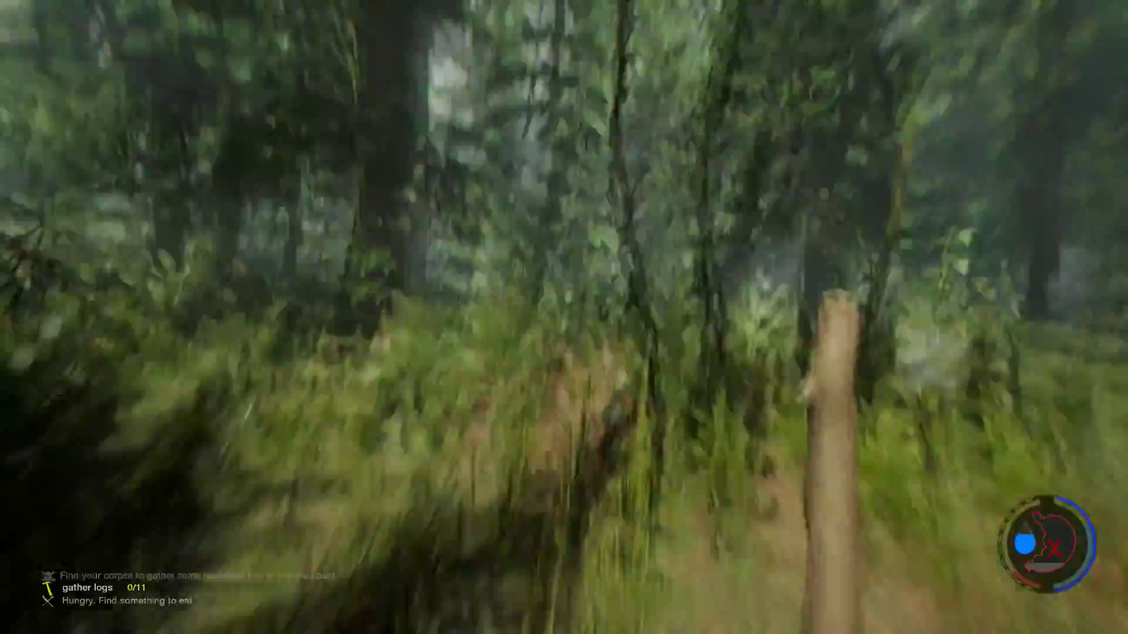
key("w")
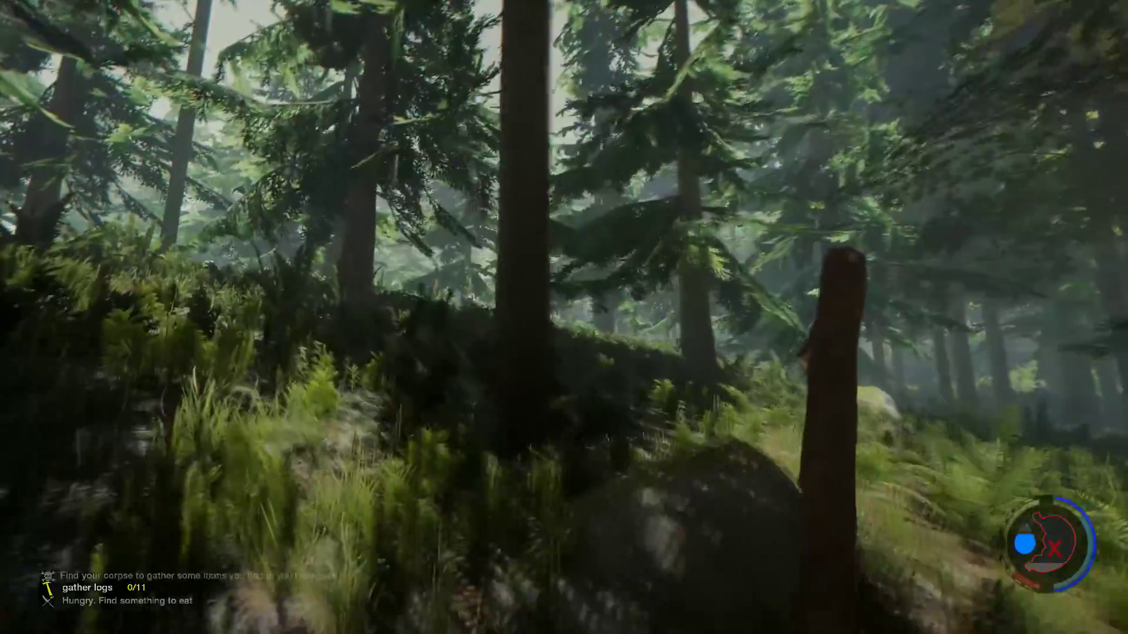
key("w")
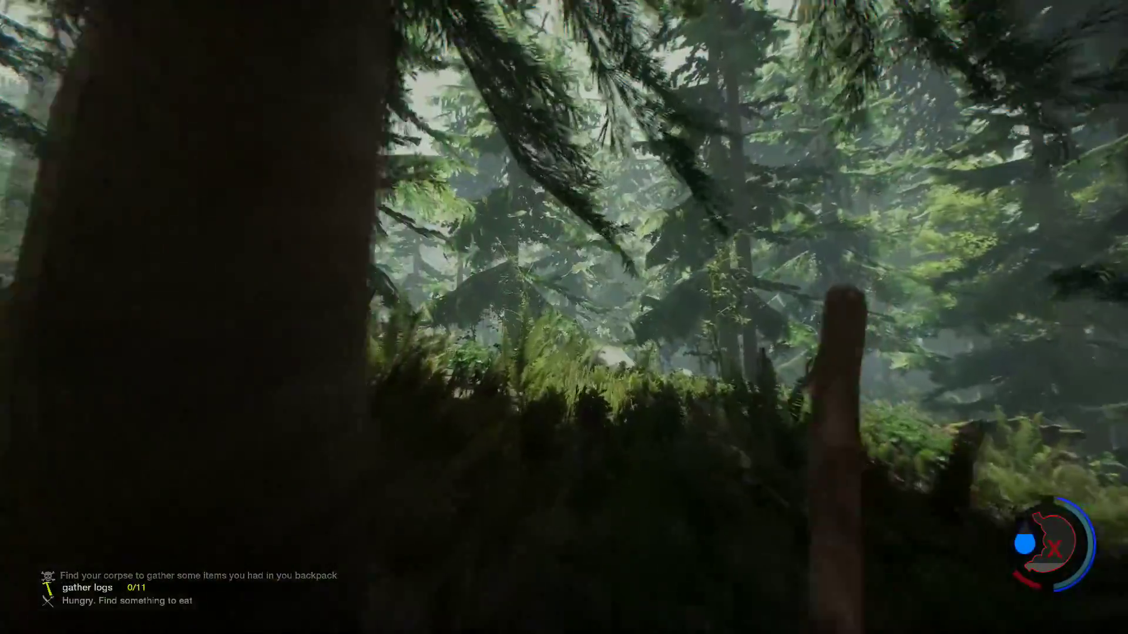
key("w")
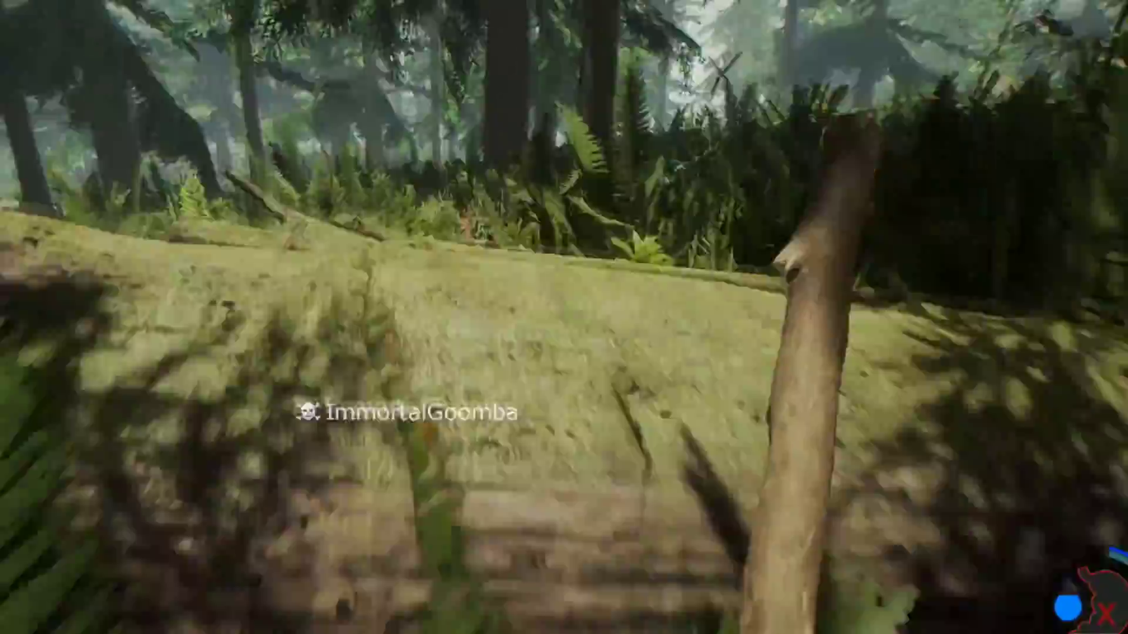
key("w")
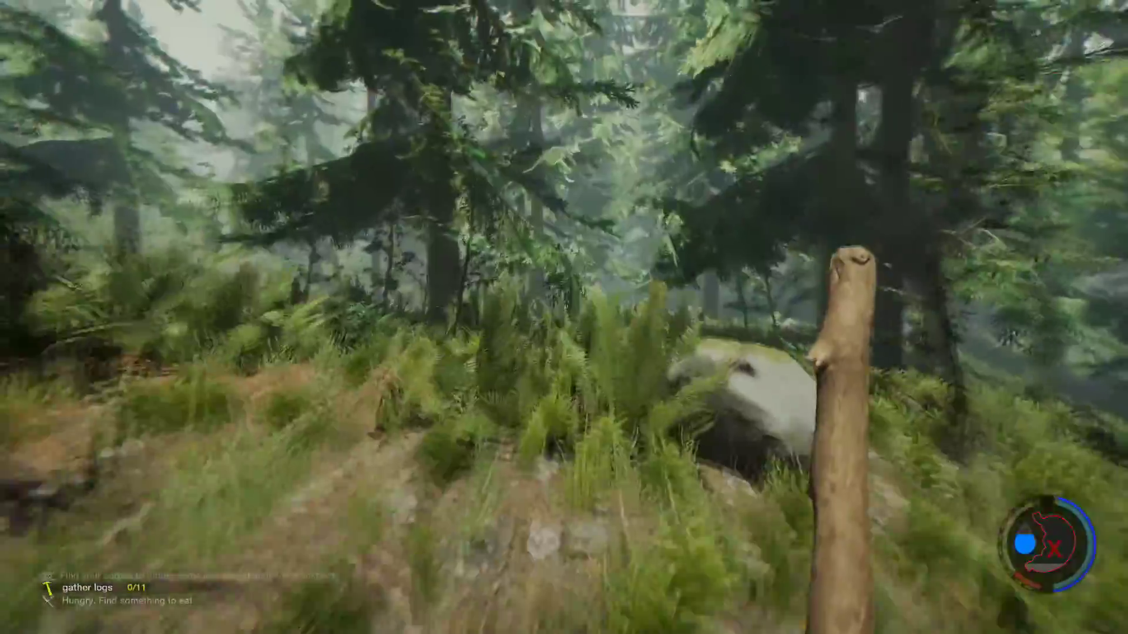
key("w")
left_click(564, 318)
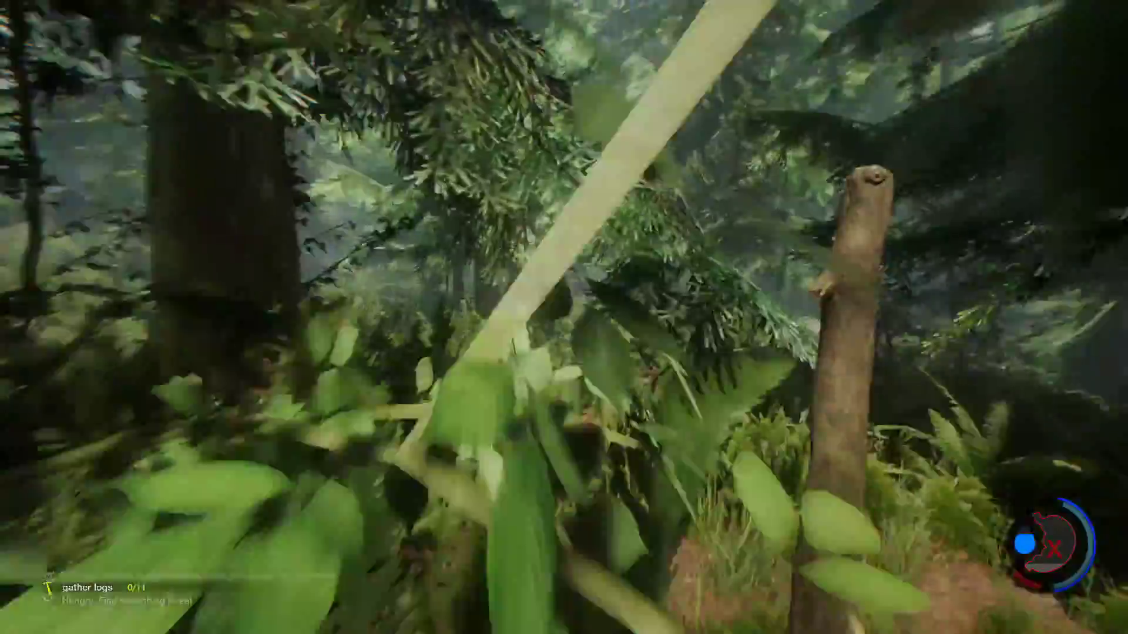
key("w")
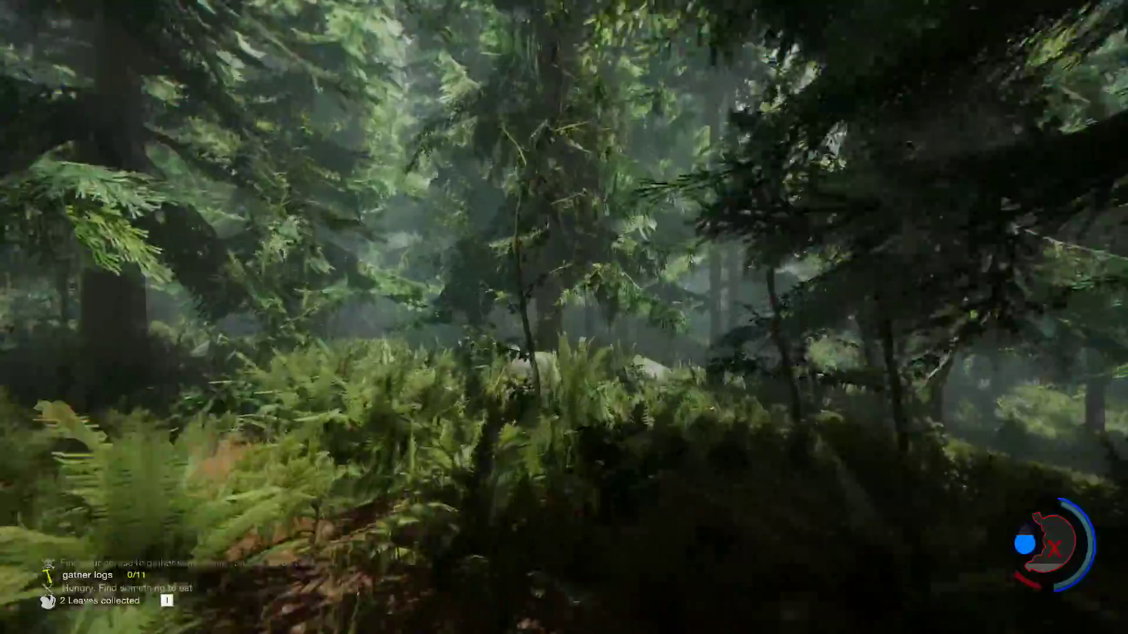
left_click(564, 318)
key("w")
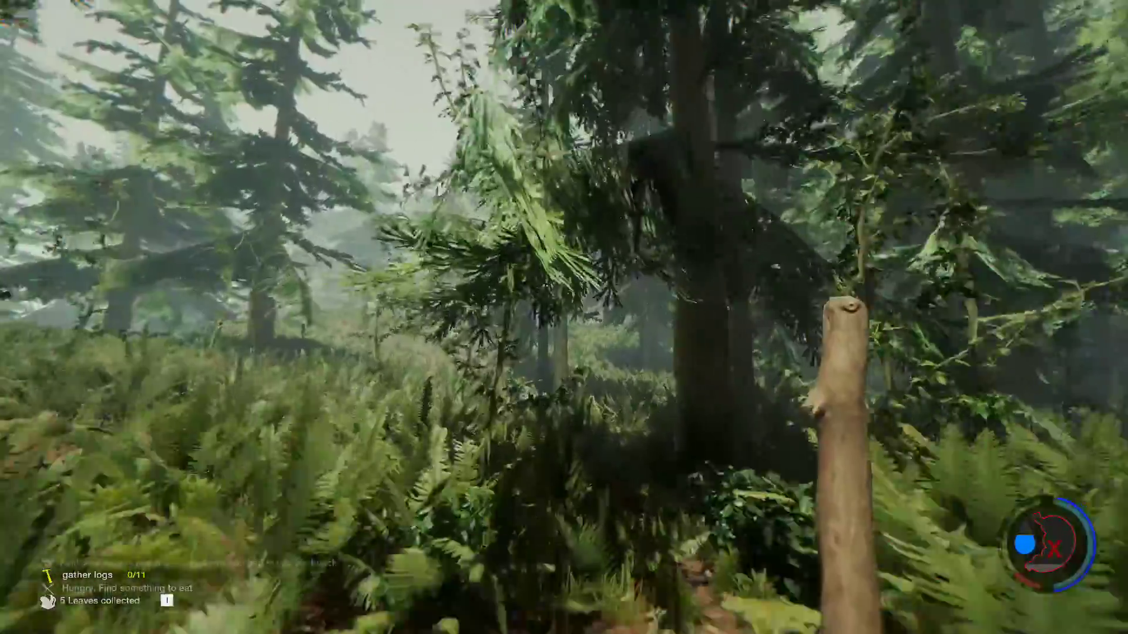
key("w")
key("w")
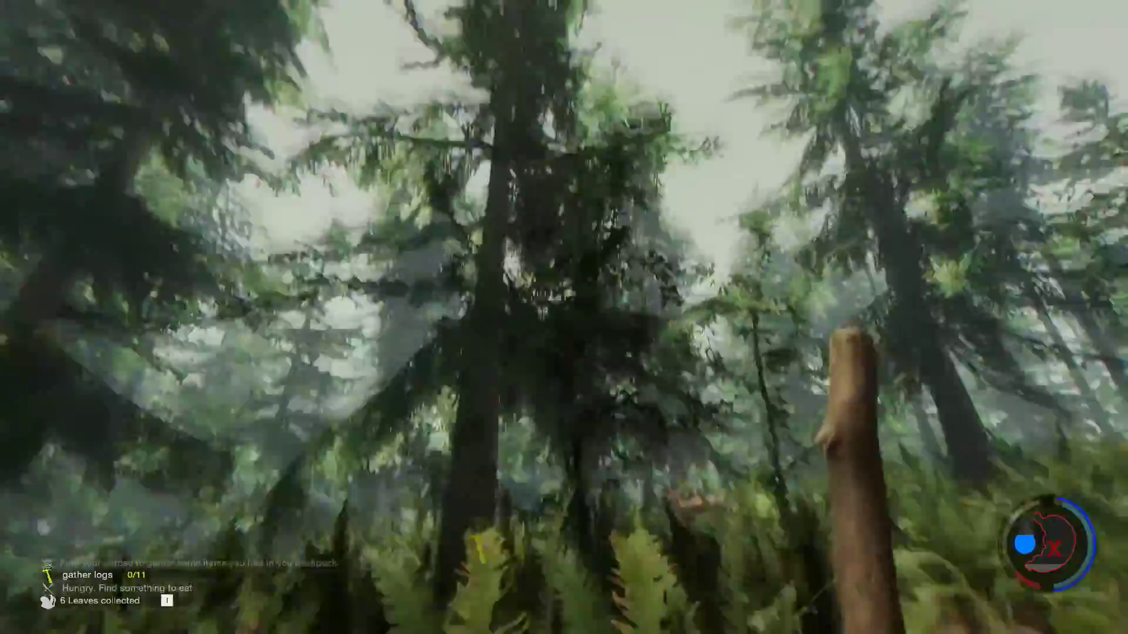
Step: Pick up the small generic meat and a rock, then gather more leaves
key("w")
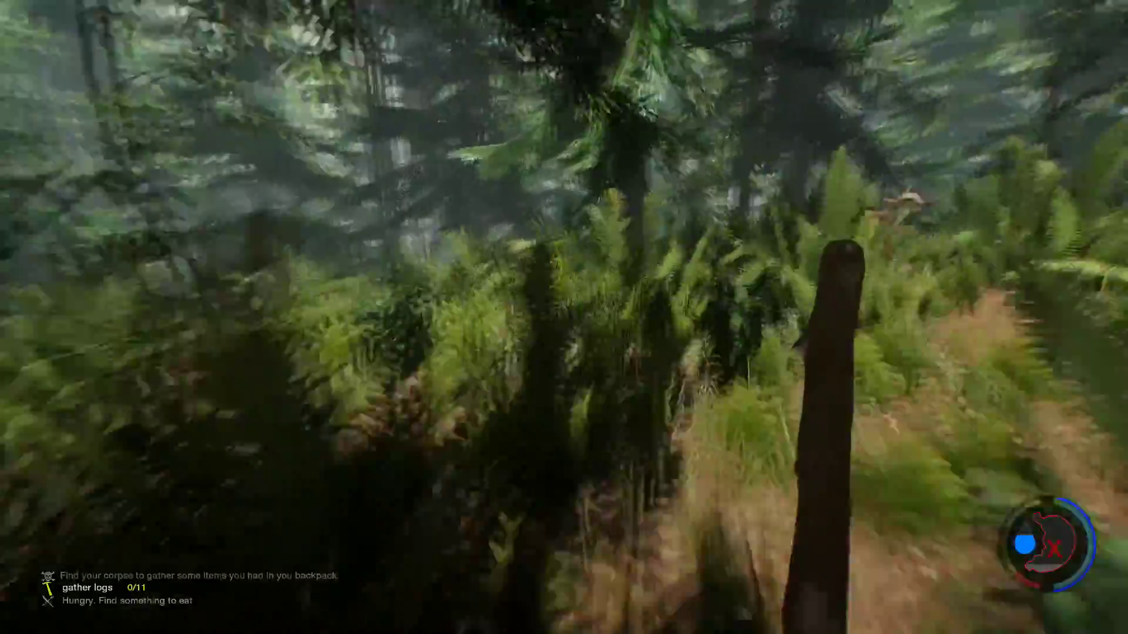
key("w")
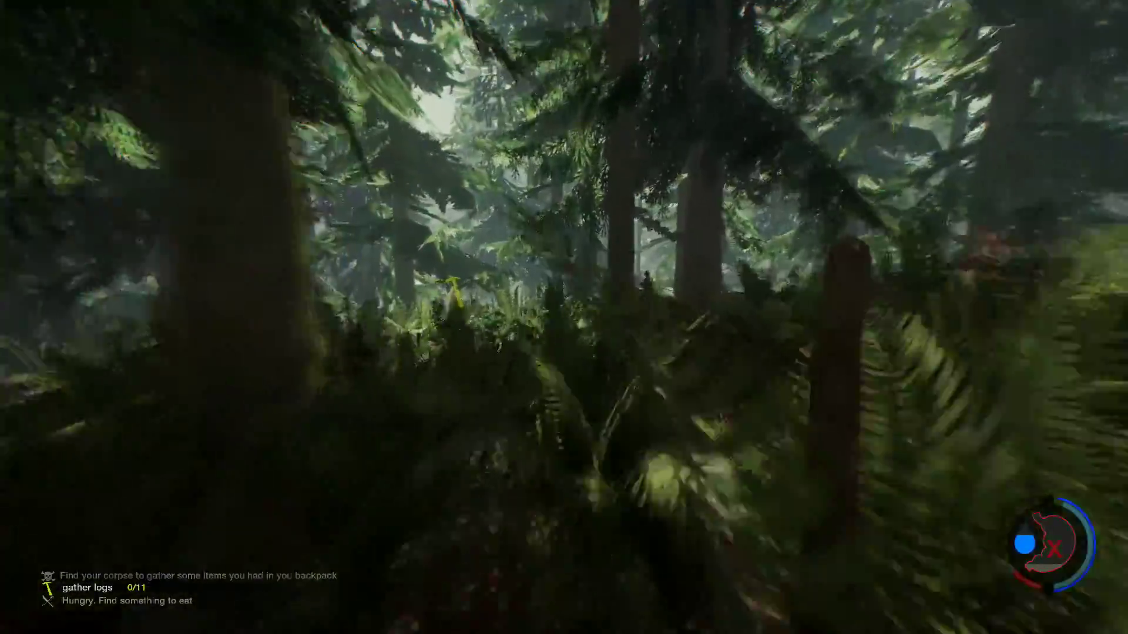
key("w")
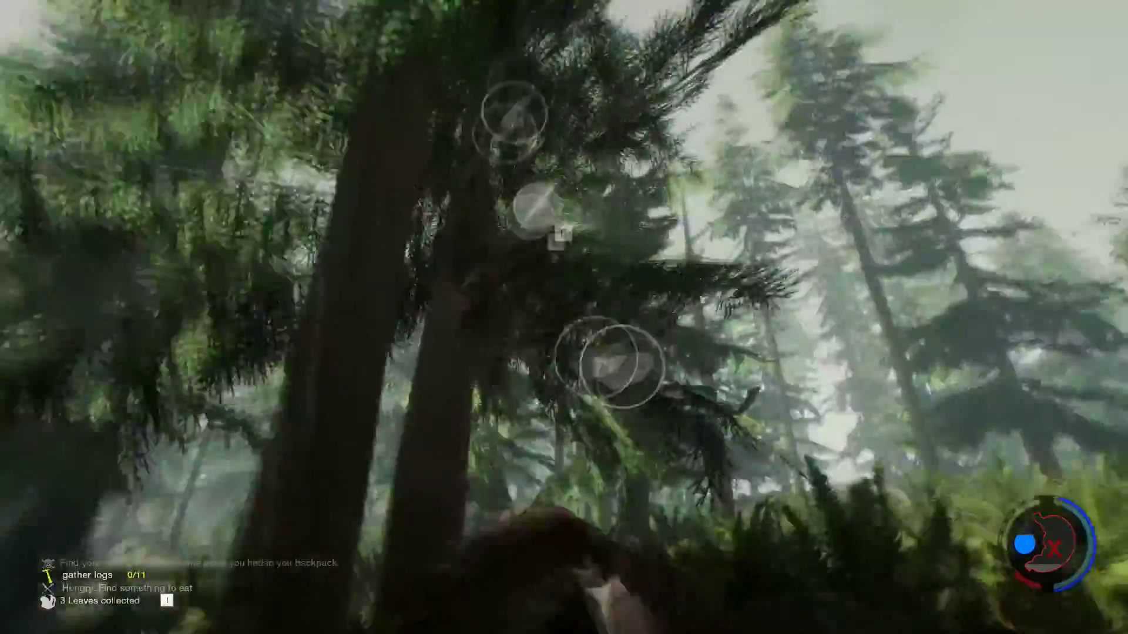
key("w")
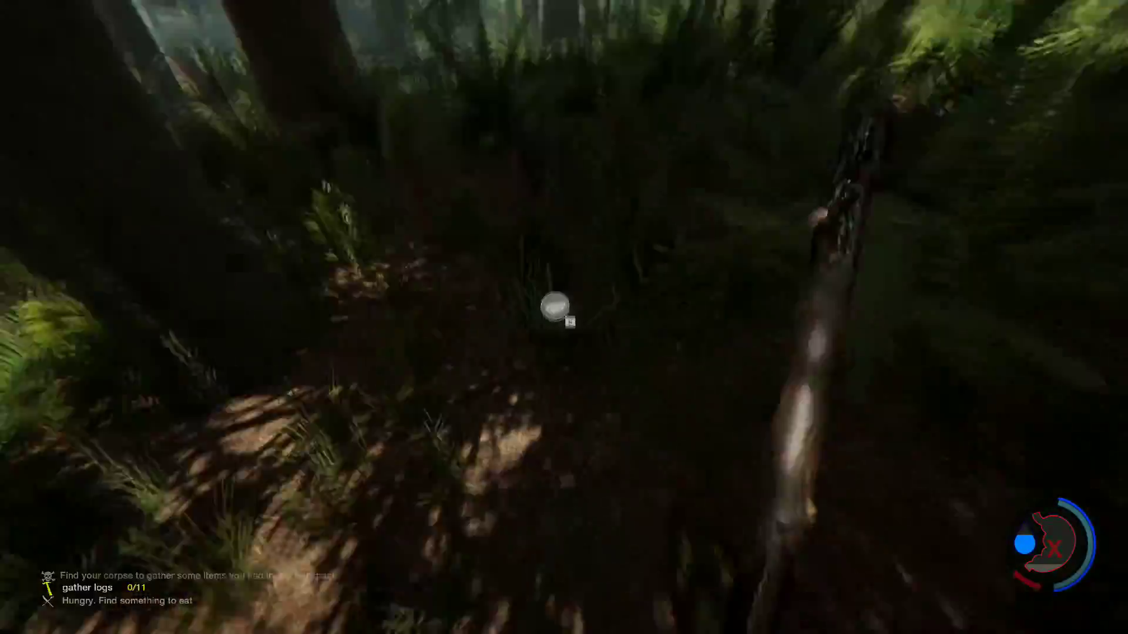
key("e")
key("w")
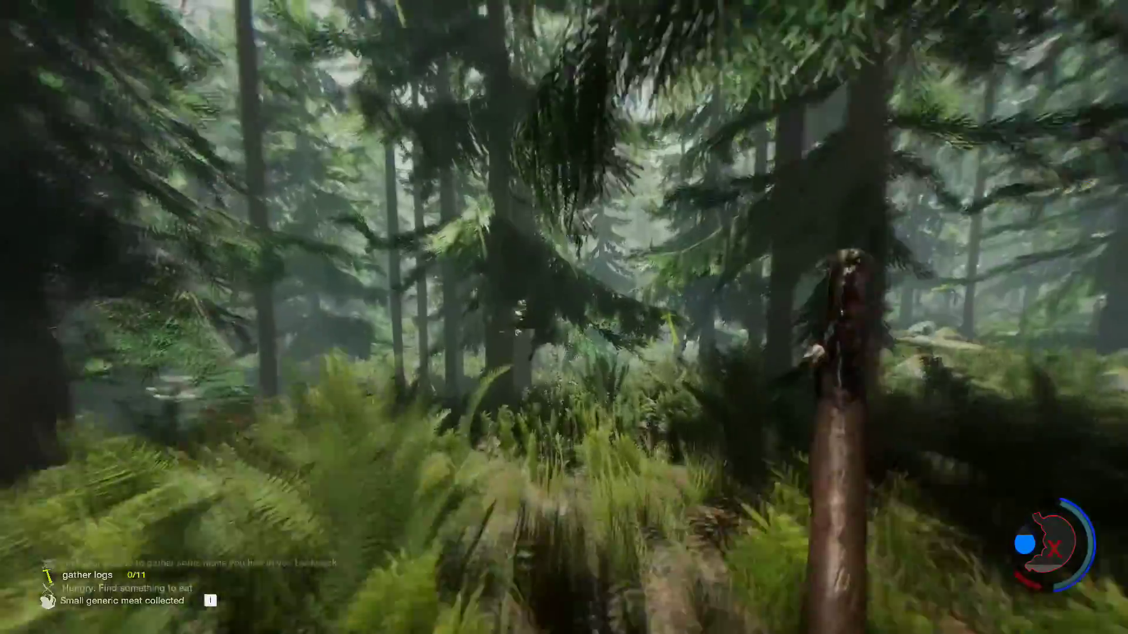
key("w")
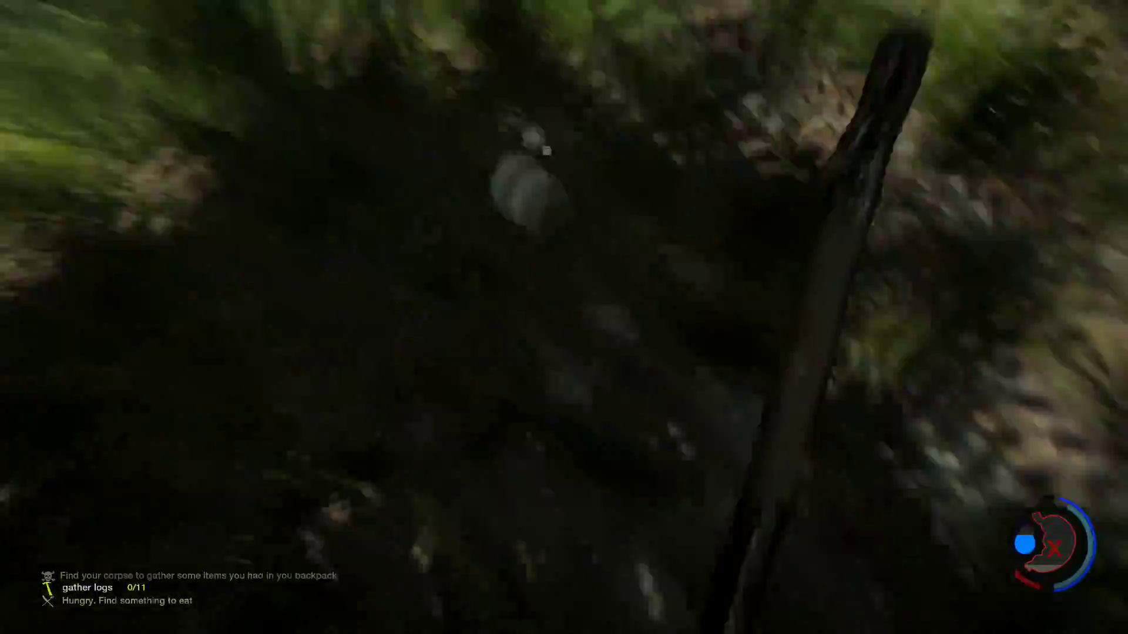
key("w")
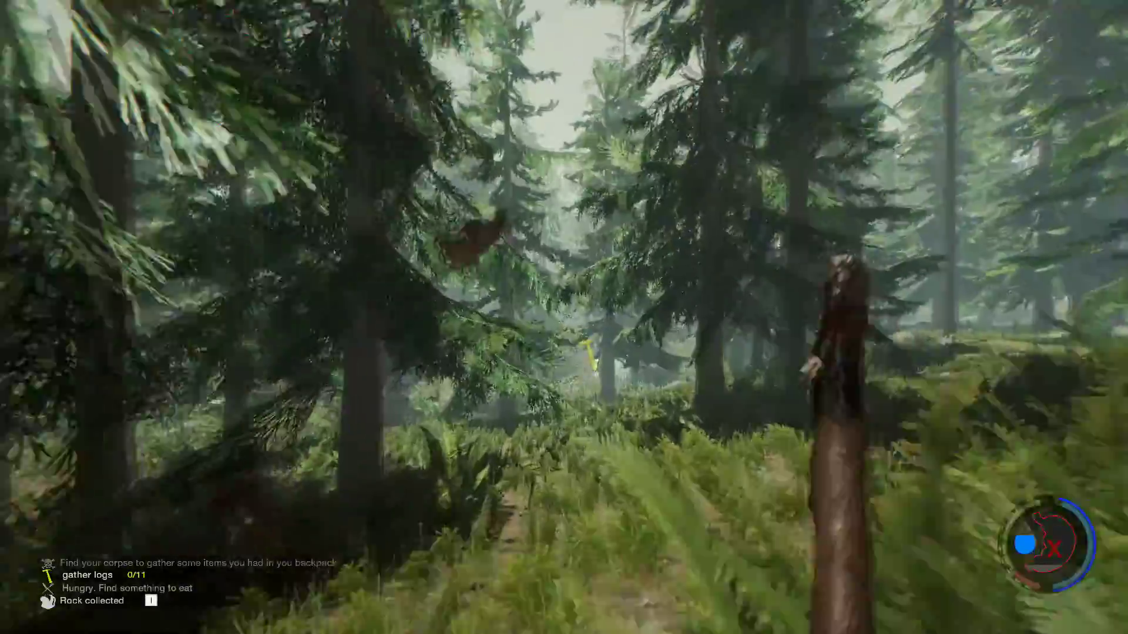
key("w")
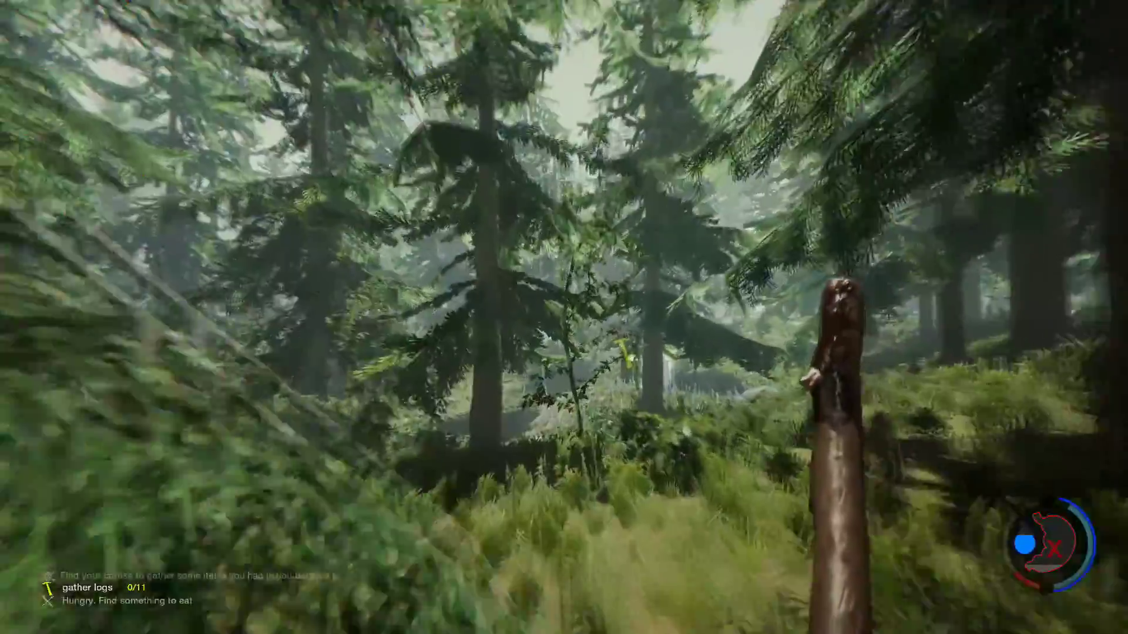
key("w")
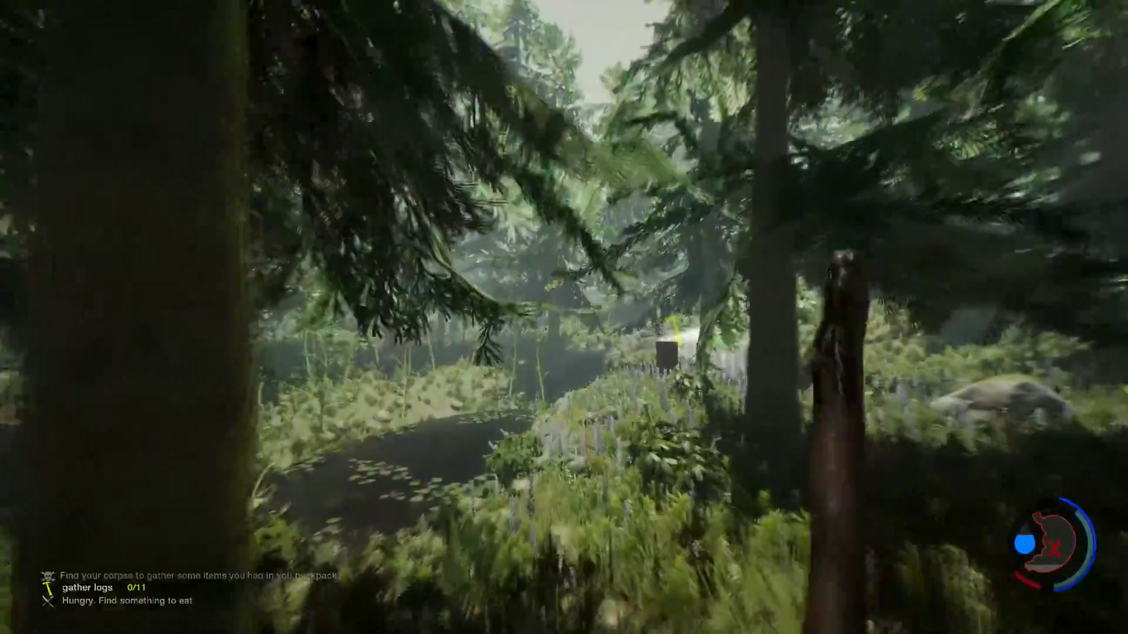
key("w")
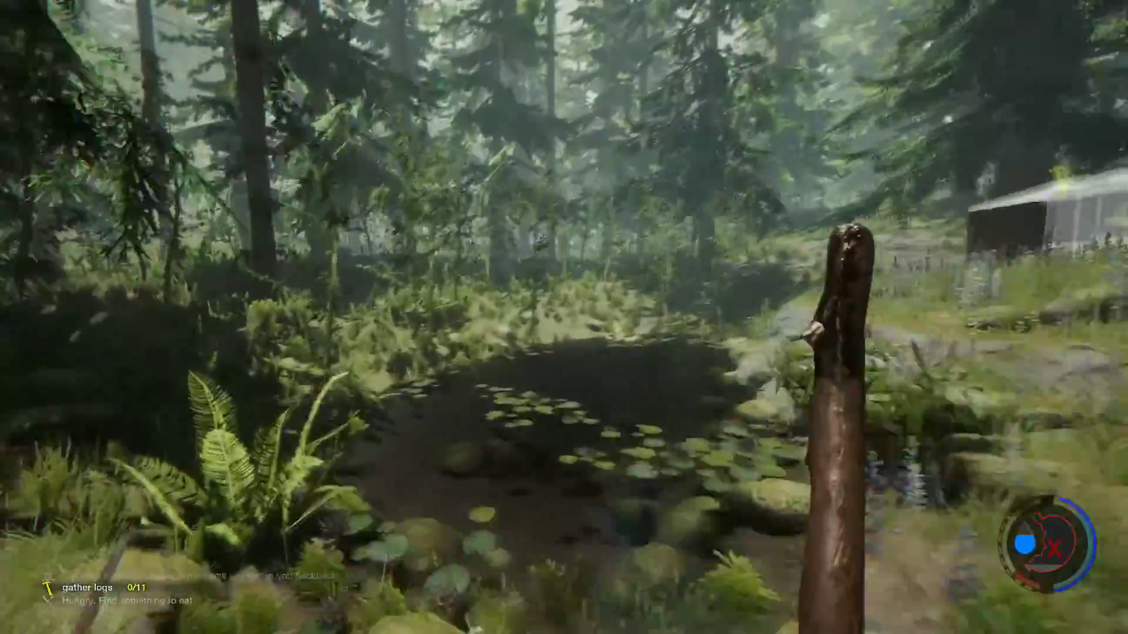
key("e")
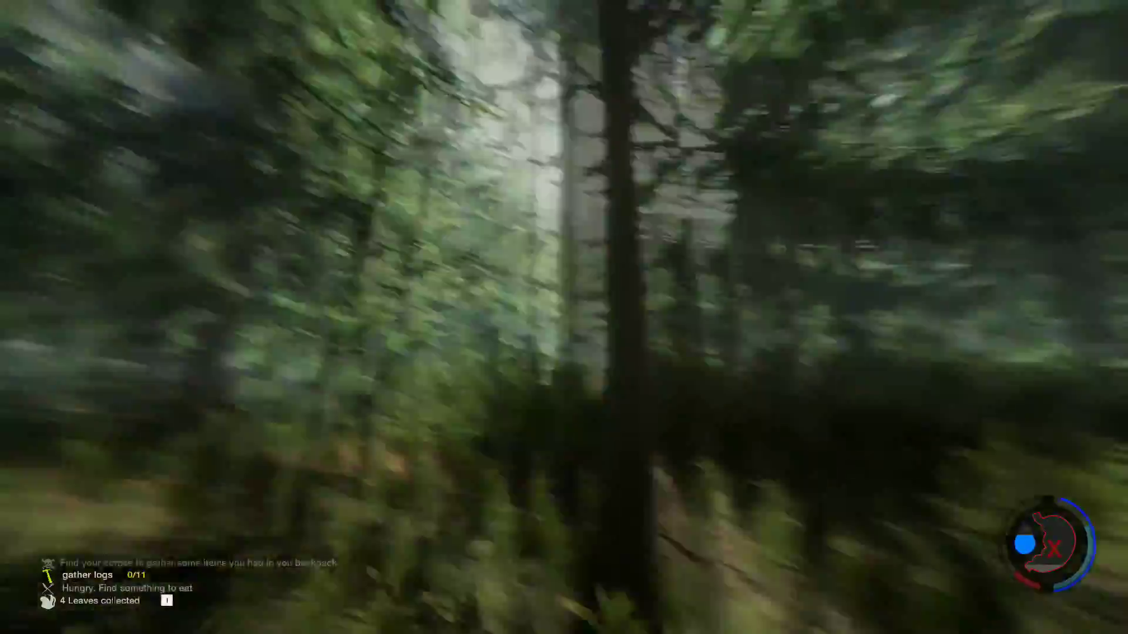
key("w")
key("w")
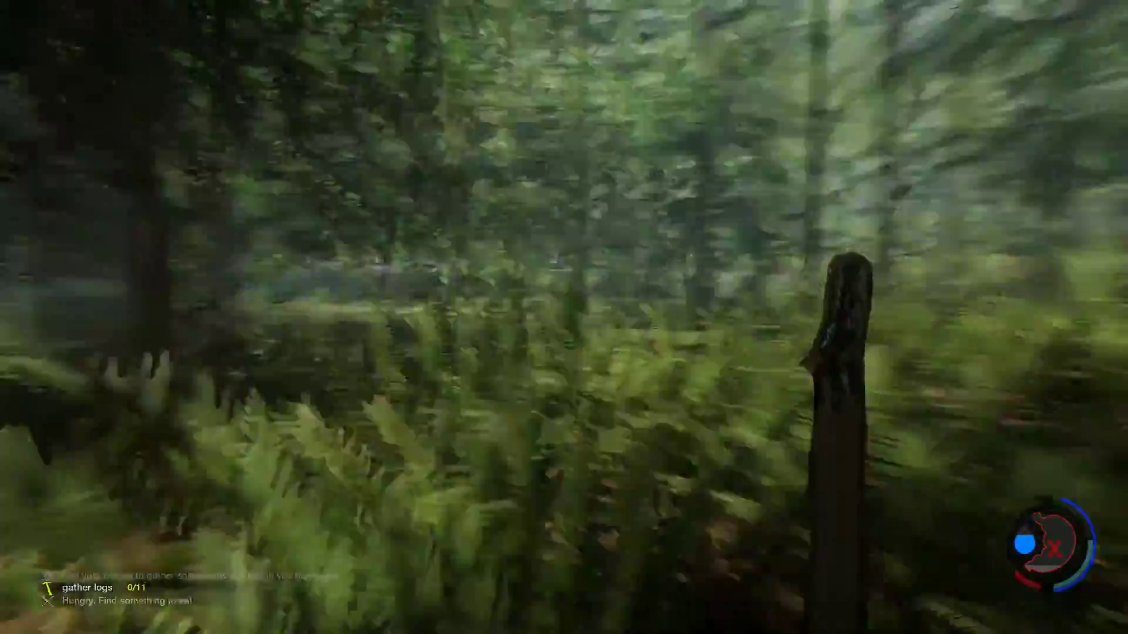
key("w")
key("w")
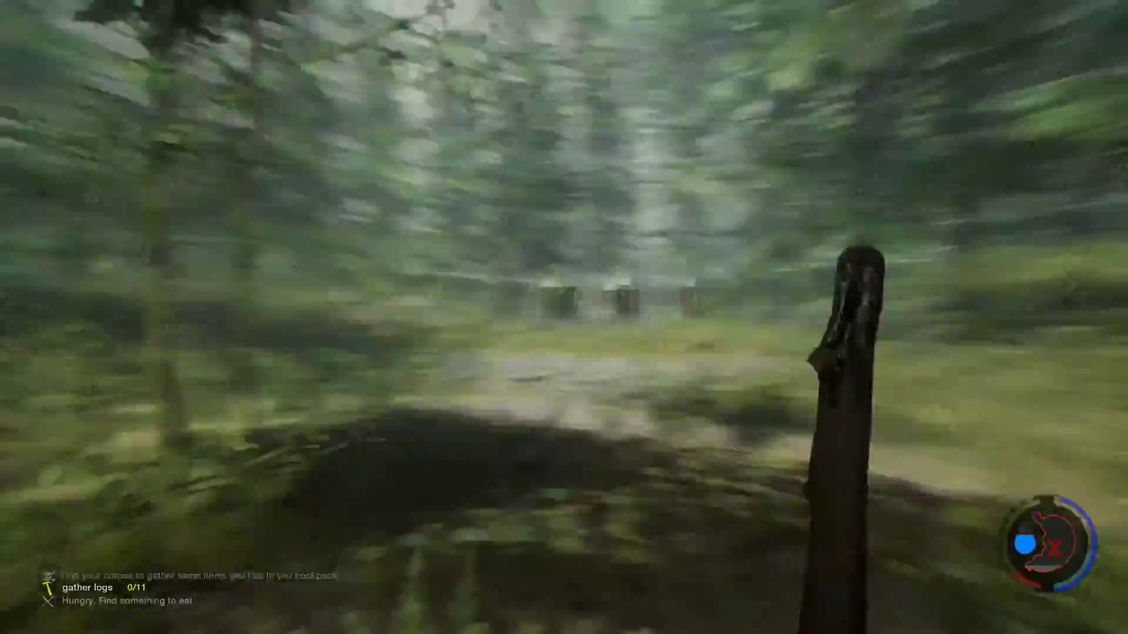
Step: Run past the other player and the building blueprint, gathering leaves from bushes
key("w")
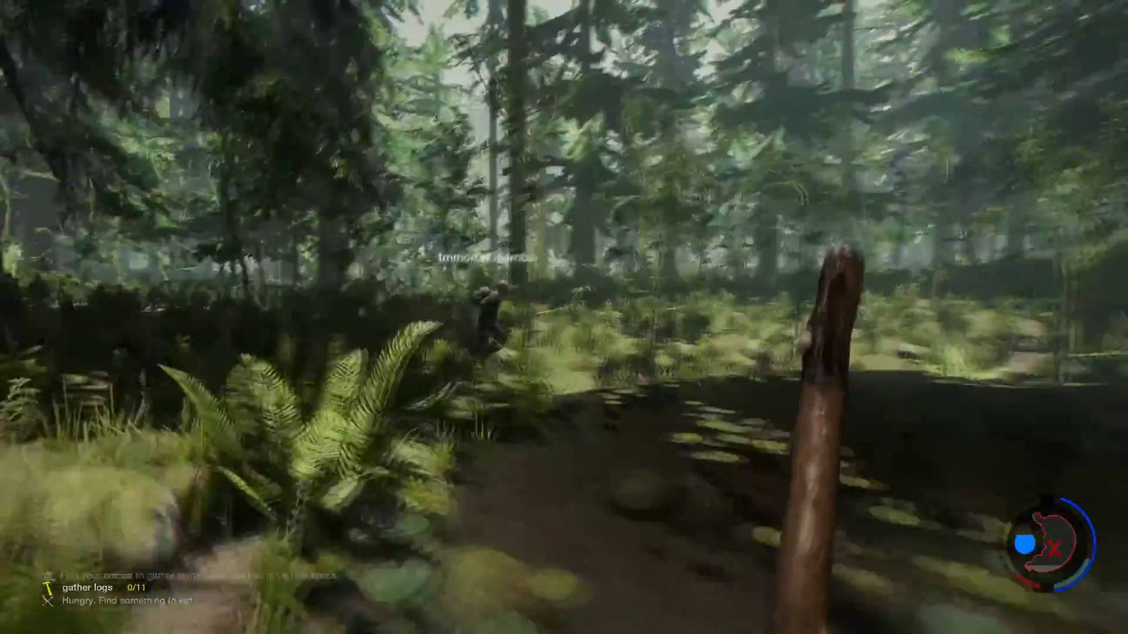
key("w")
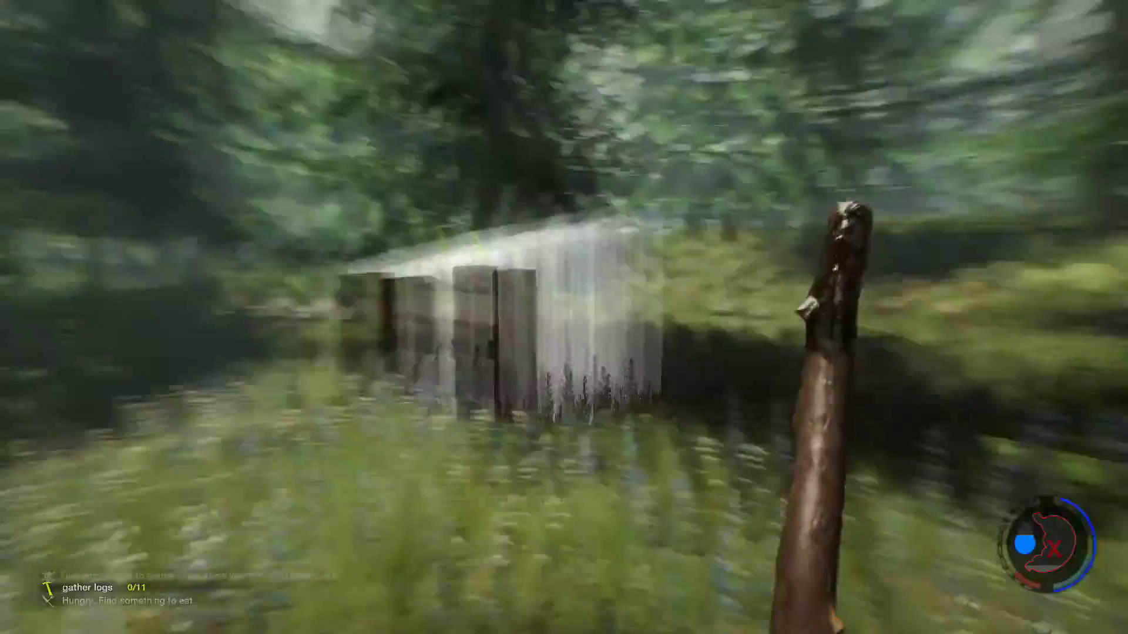
key("w")
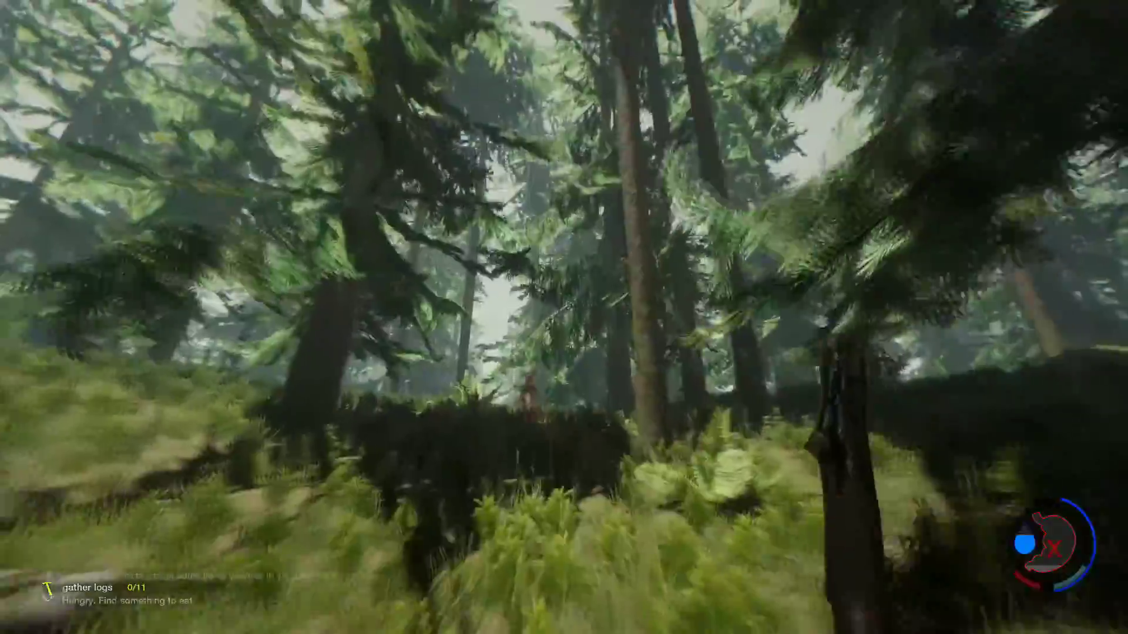
key("w")
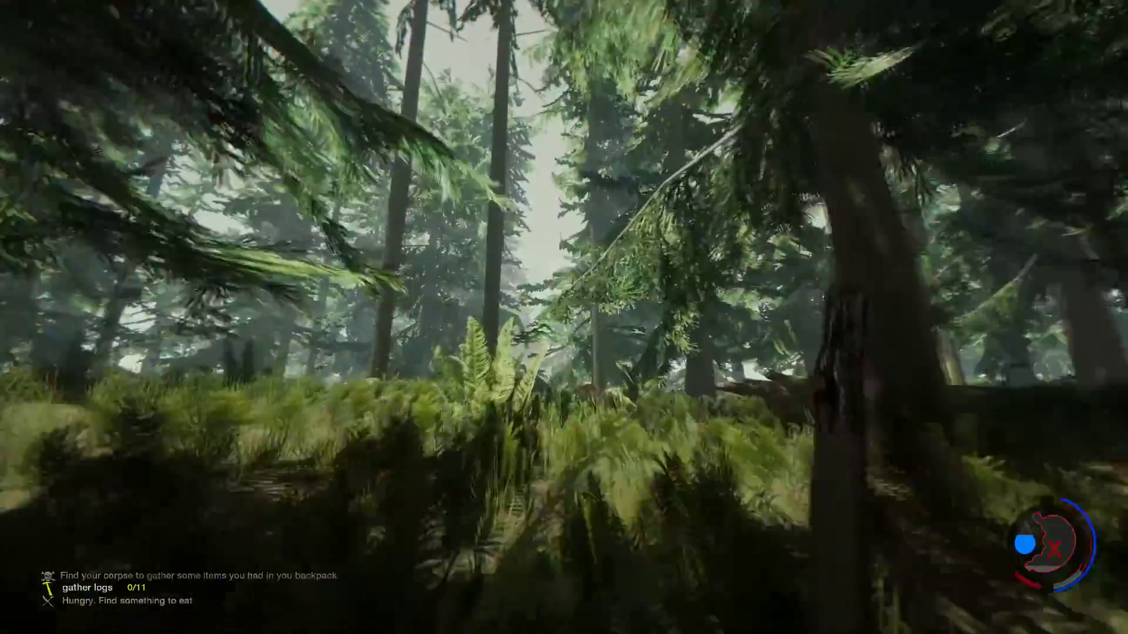
key("w")
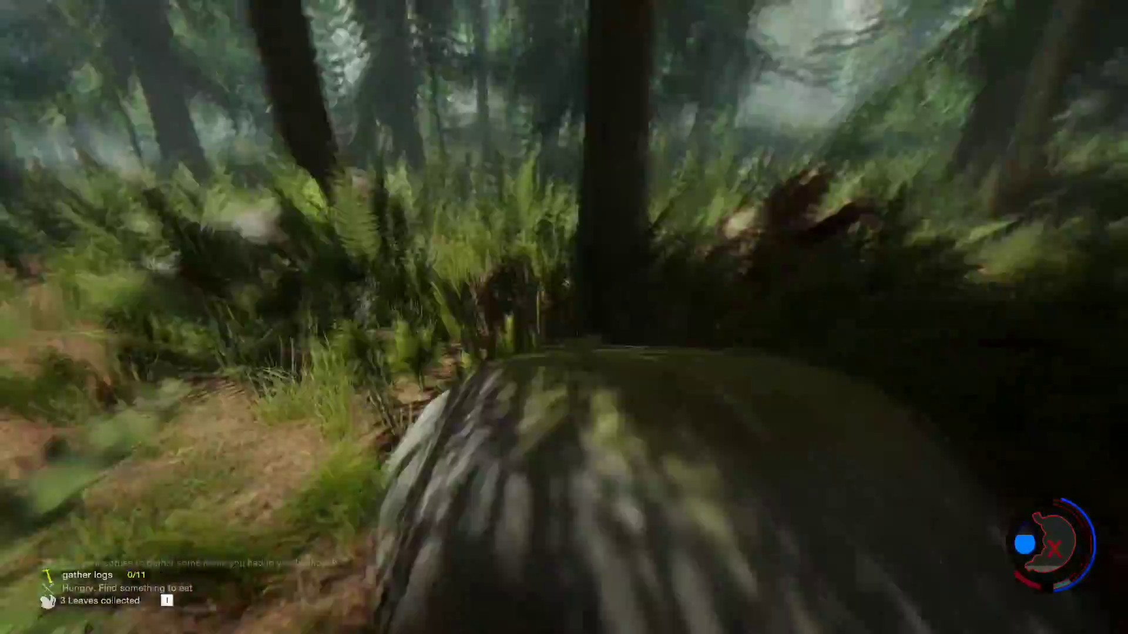
key("w")
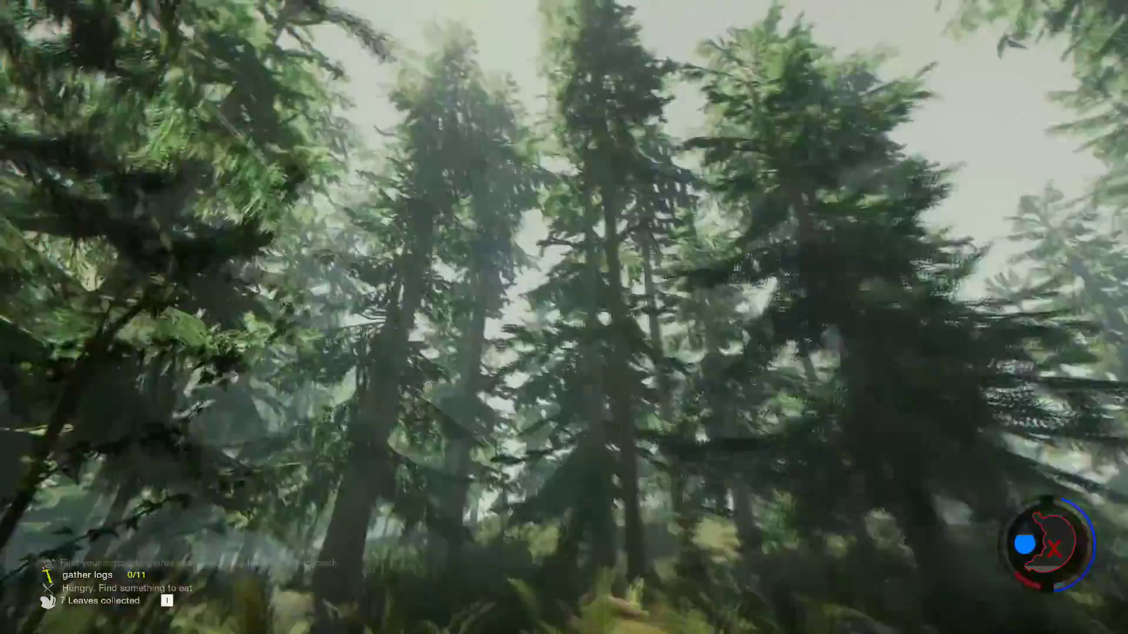
key("w")
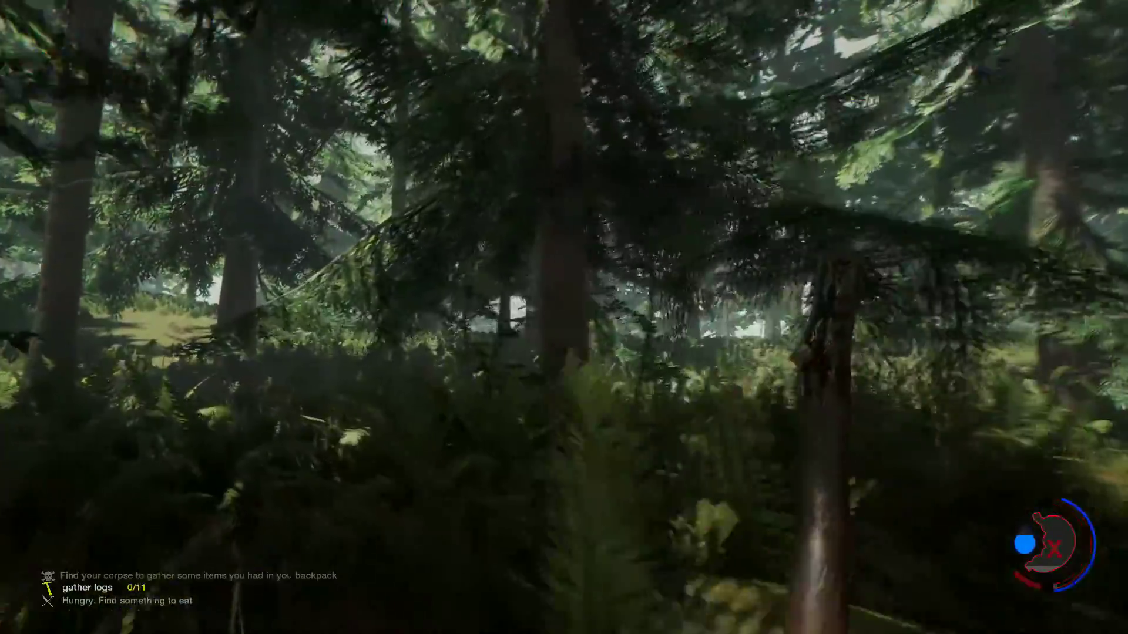
key("w")
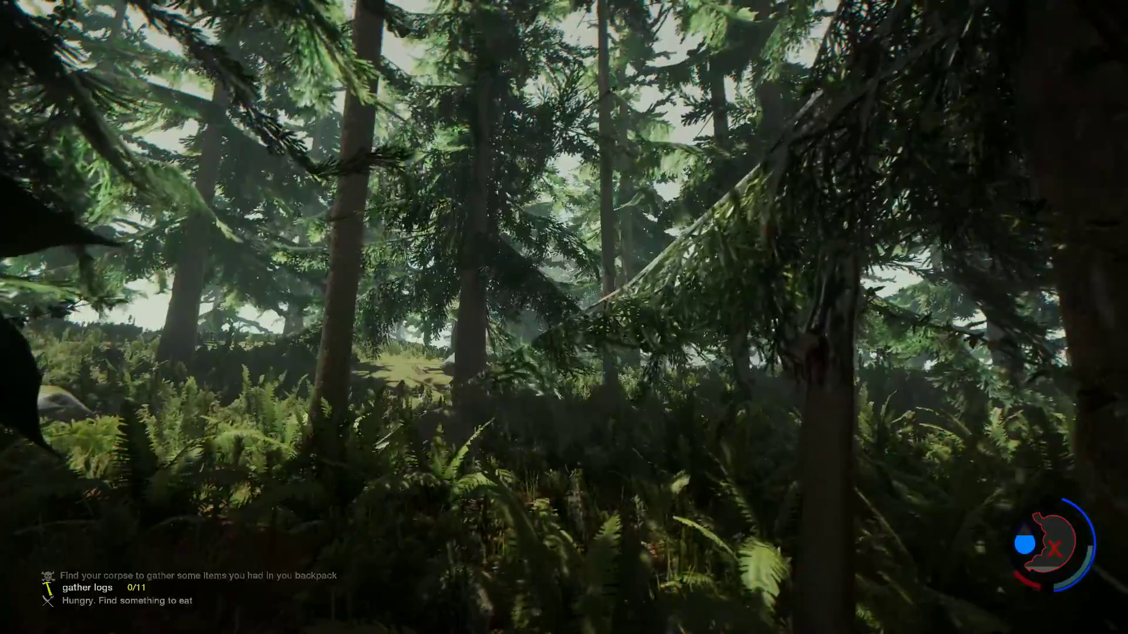
Step: Pick up leaves from the ground and cross the grassy clearing past the boulder
key("w")
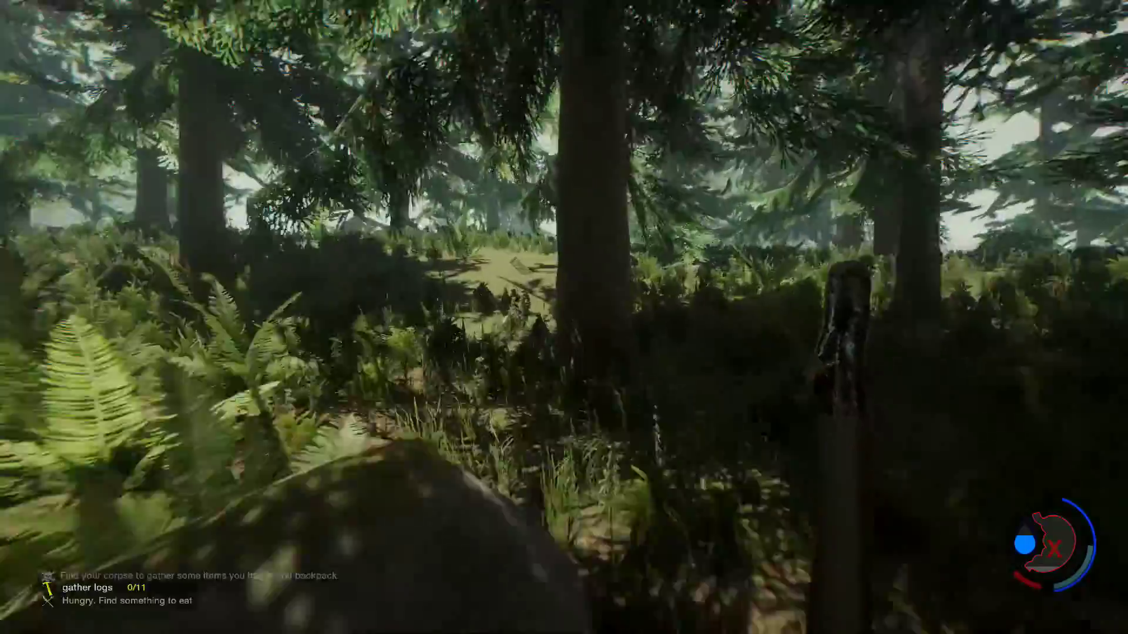
key("w")
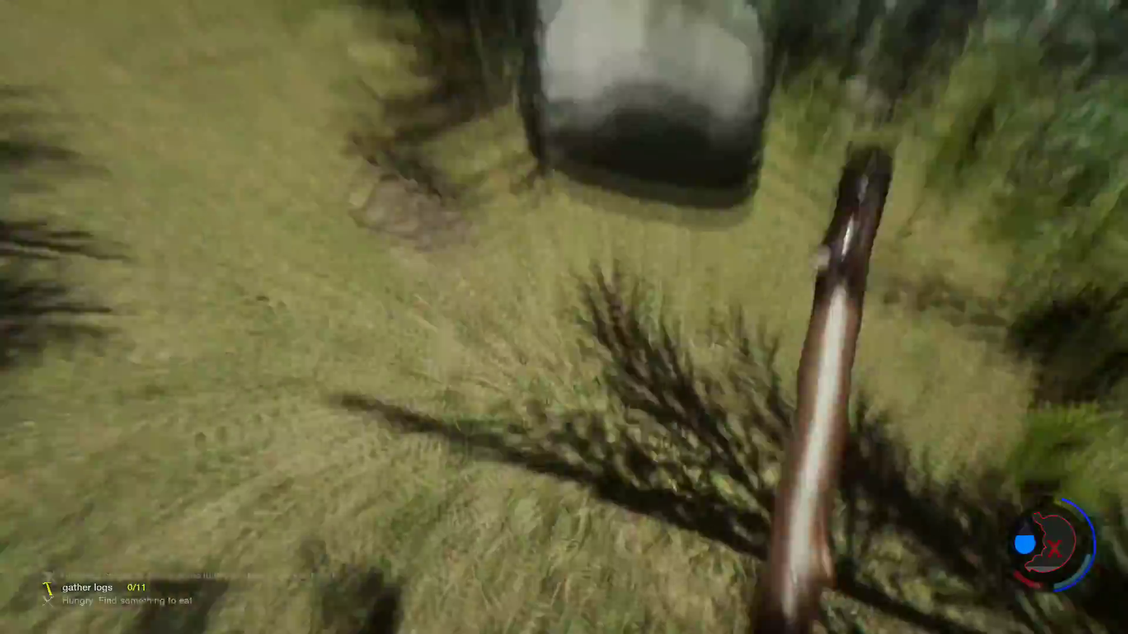
key("e")
key("w")
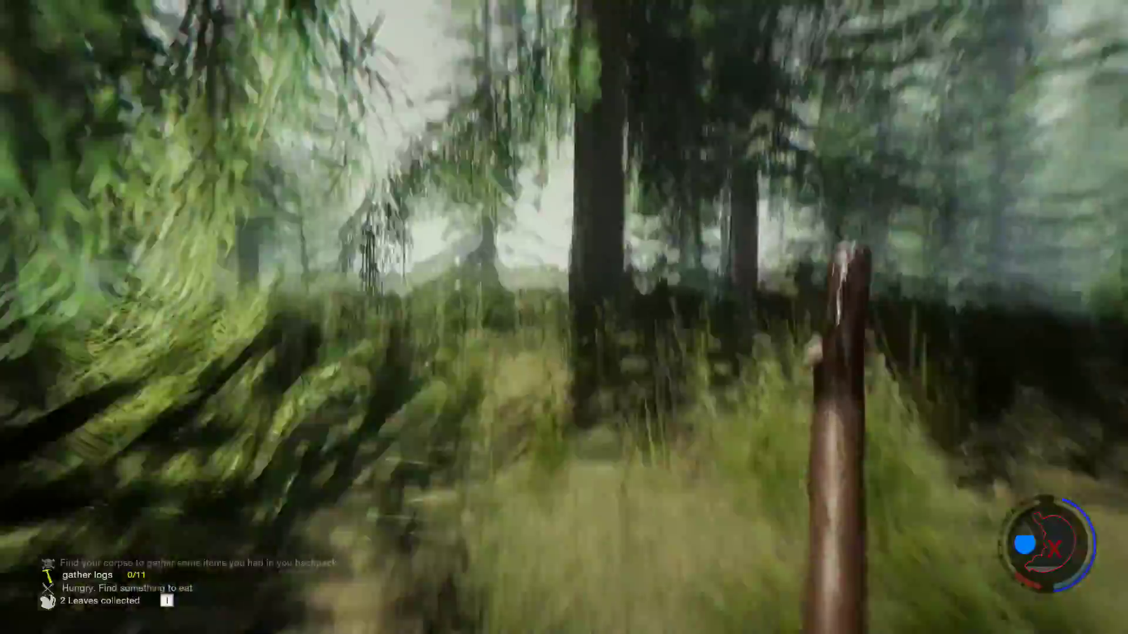
key("w")
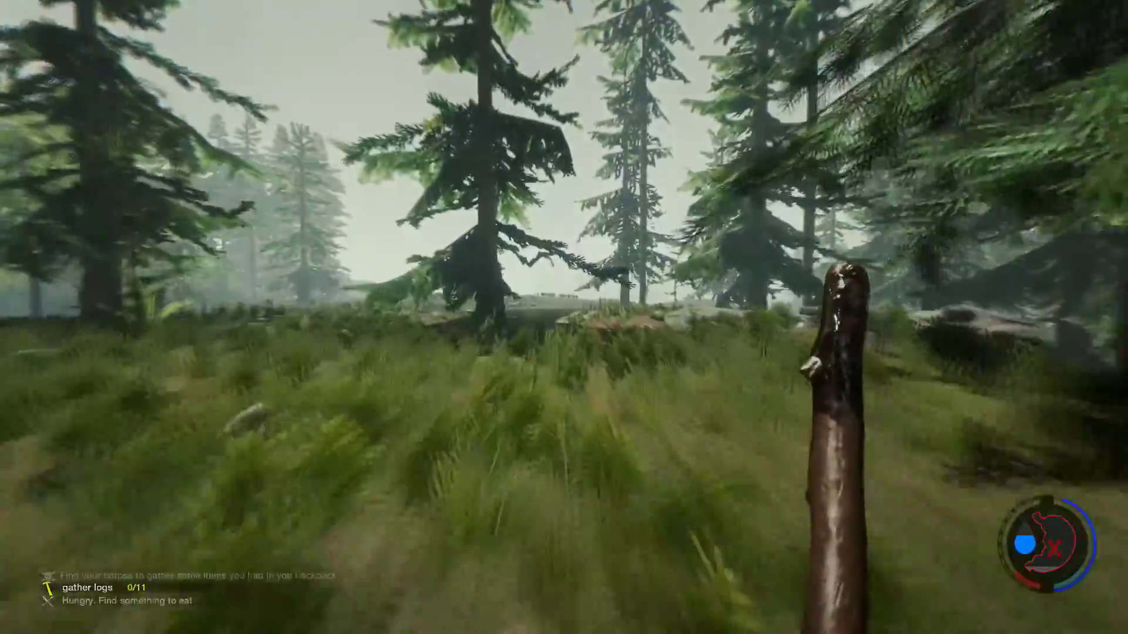
key("w")
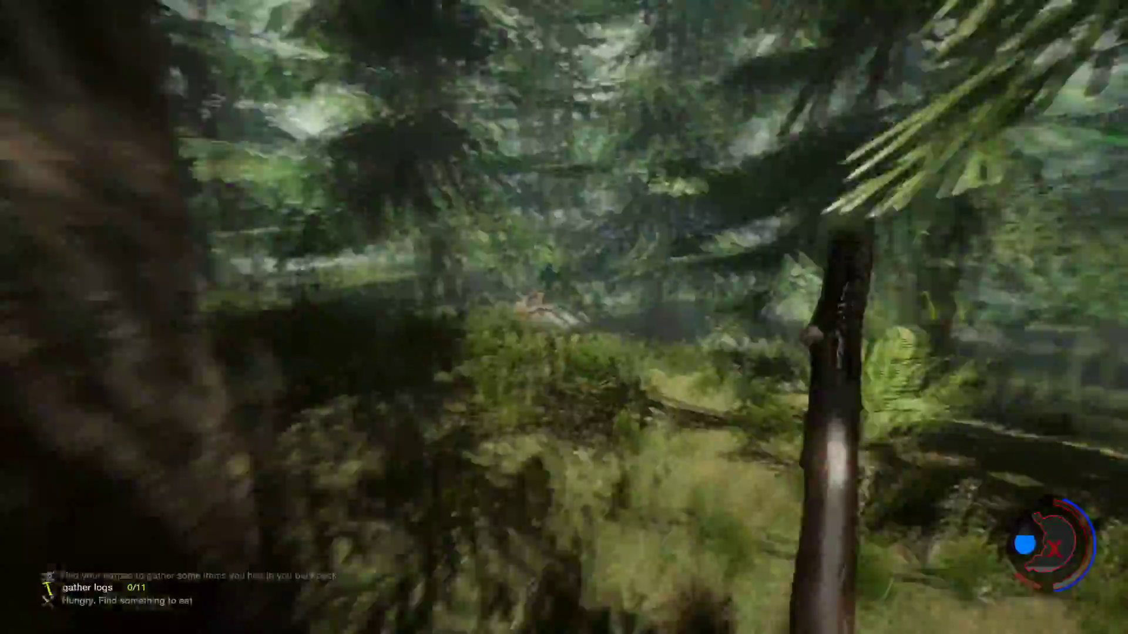
key("w")
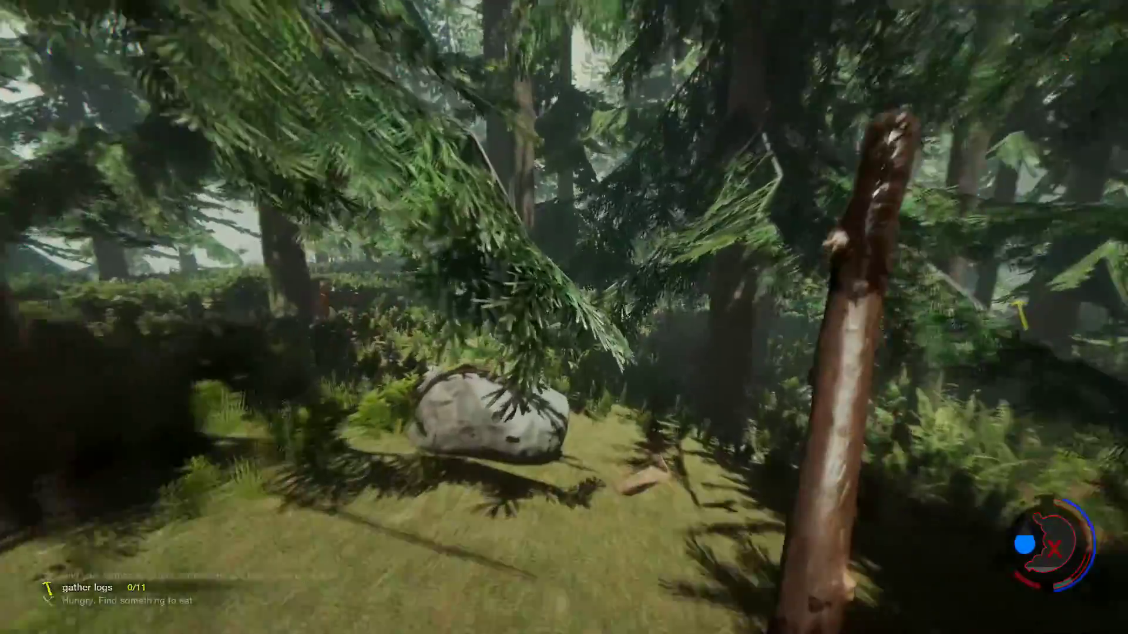
key("w")
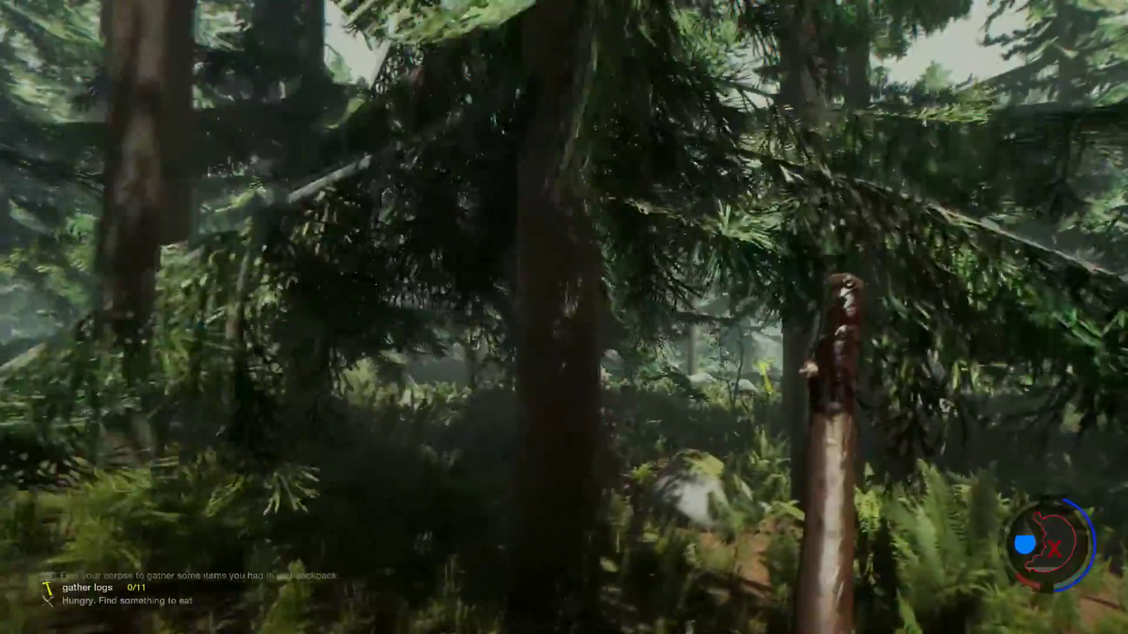
key("w")
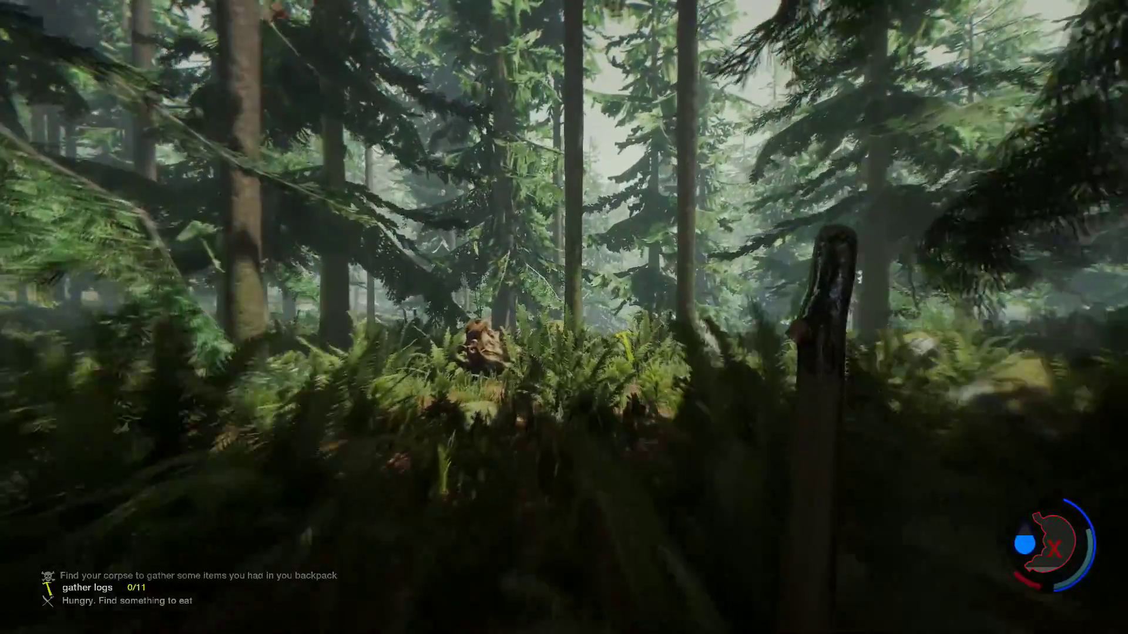
Step: Walk through the ferns past the mossy rock toward the white structure
key("w")
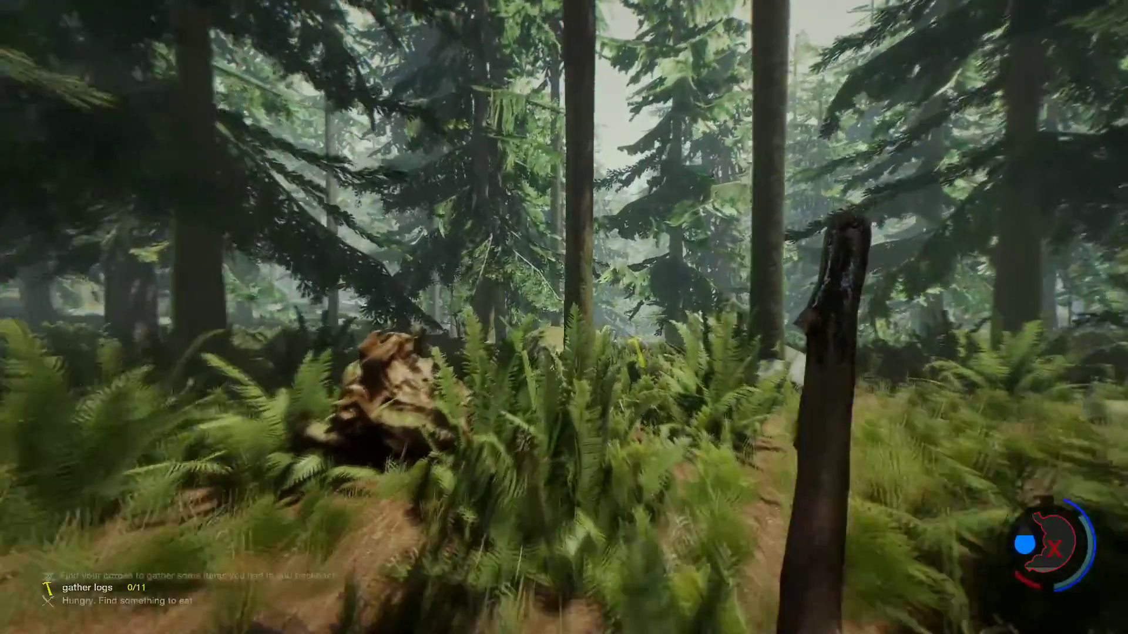
key("w")
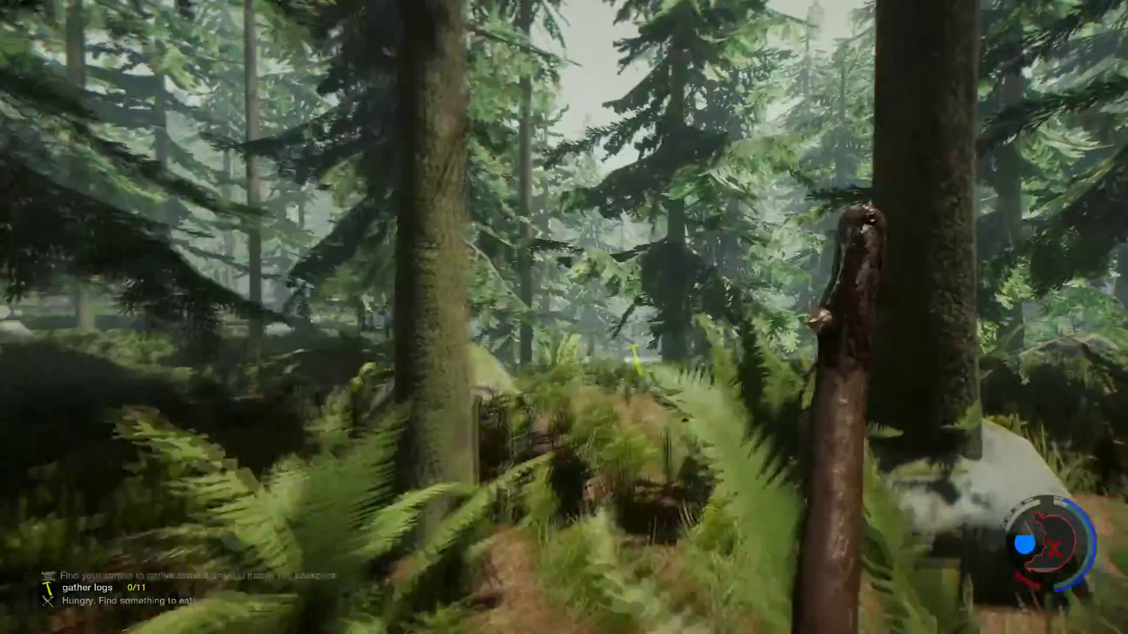
key("w")
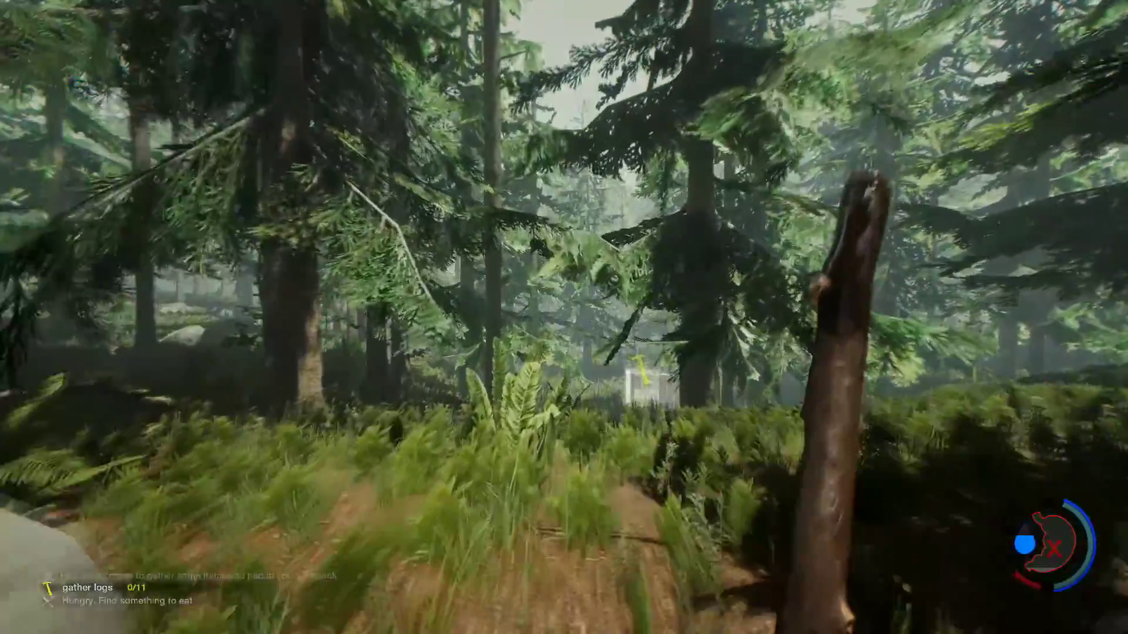
key("w")
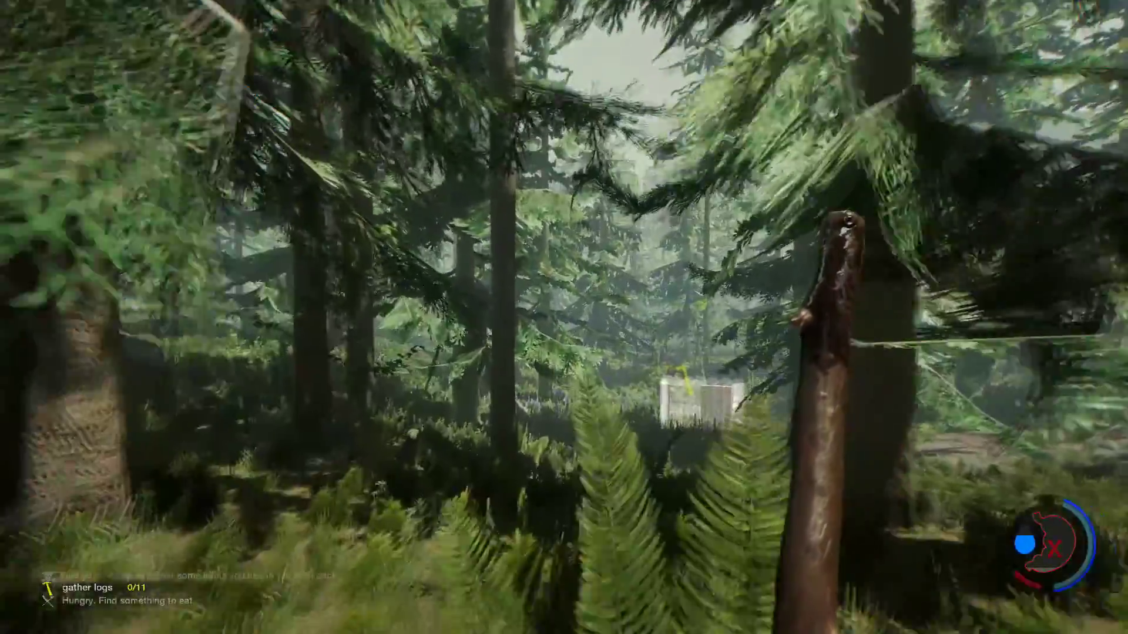
key("w")
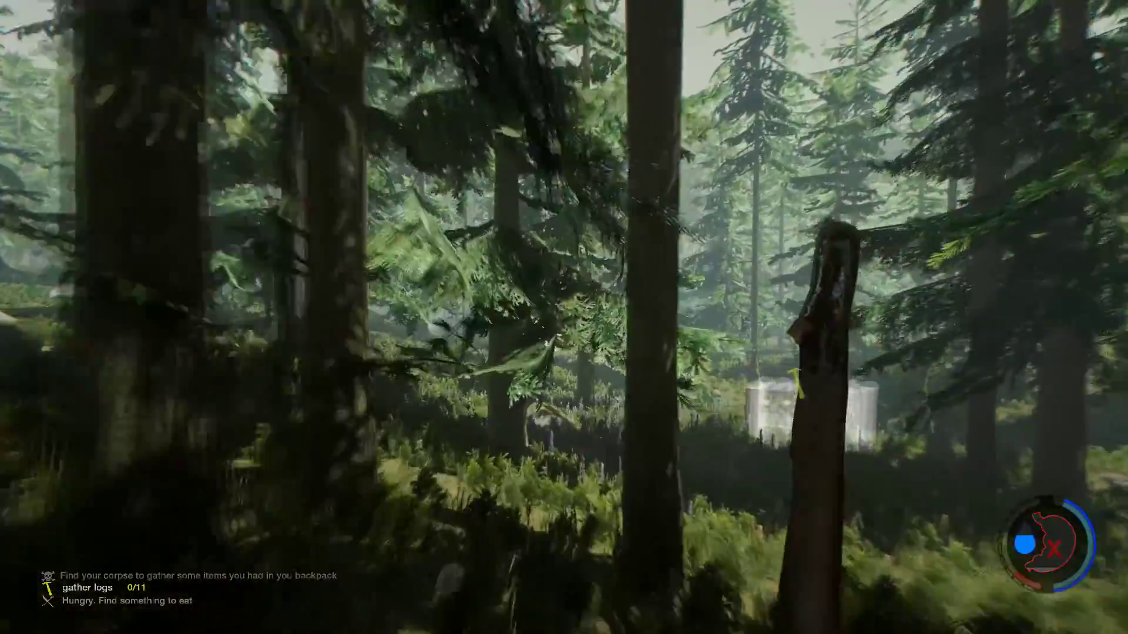
key("w")
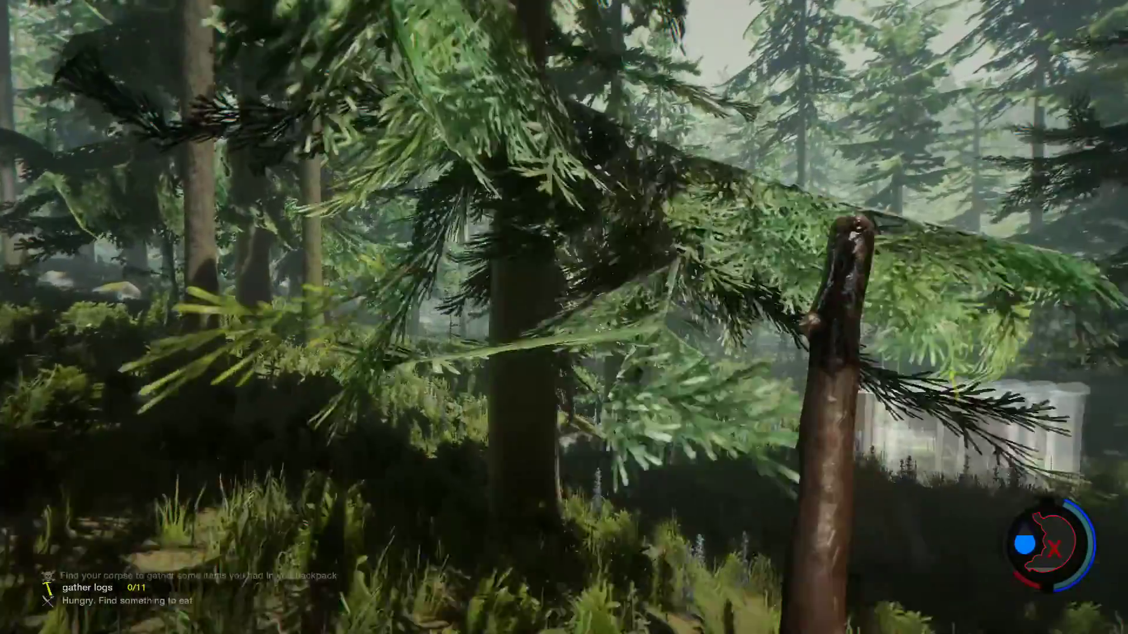
key("w")
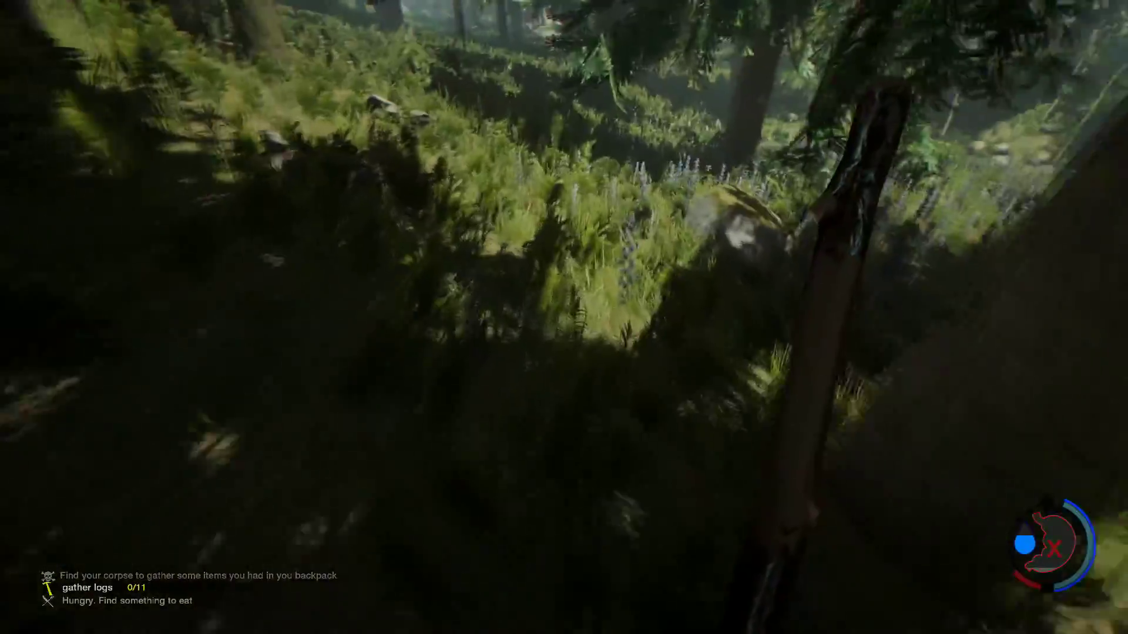
key("w")
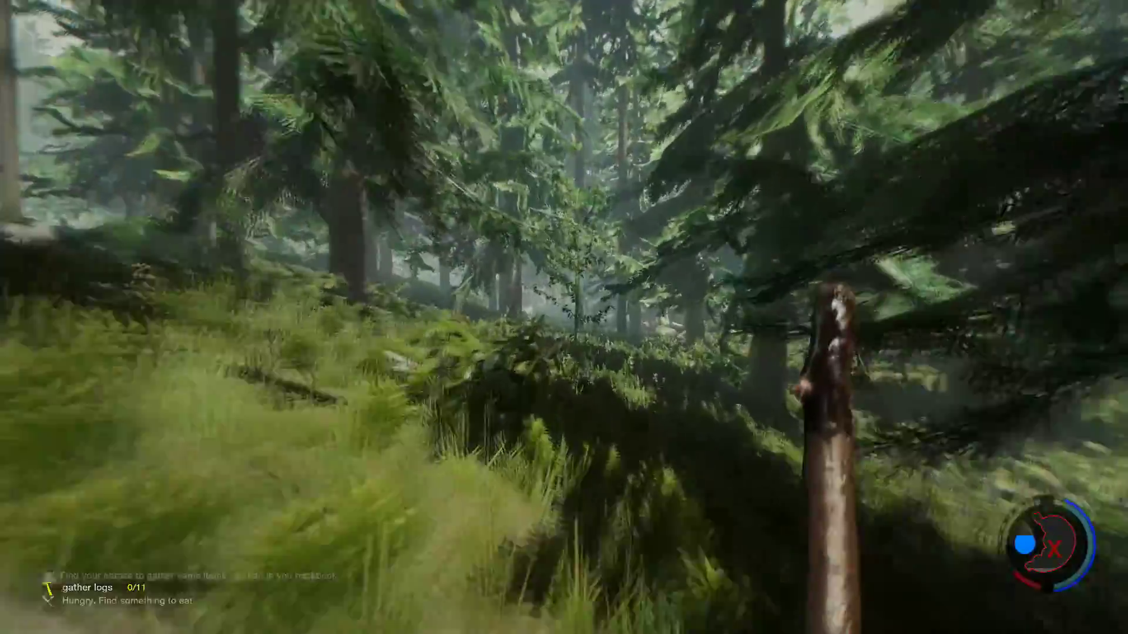
key("w")
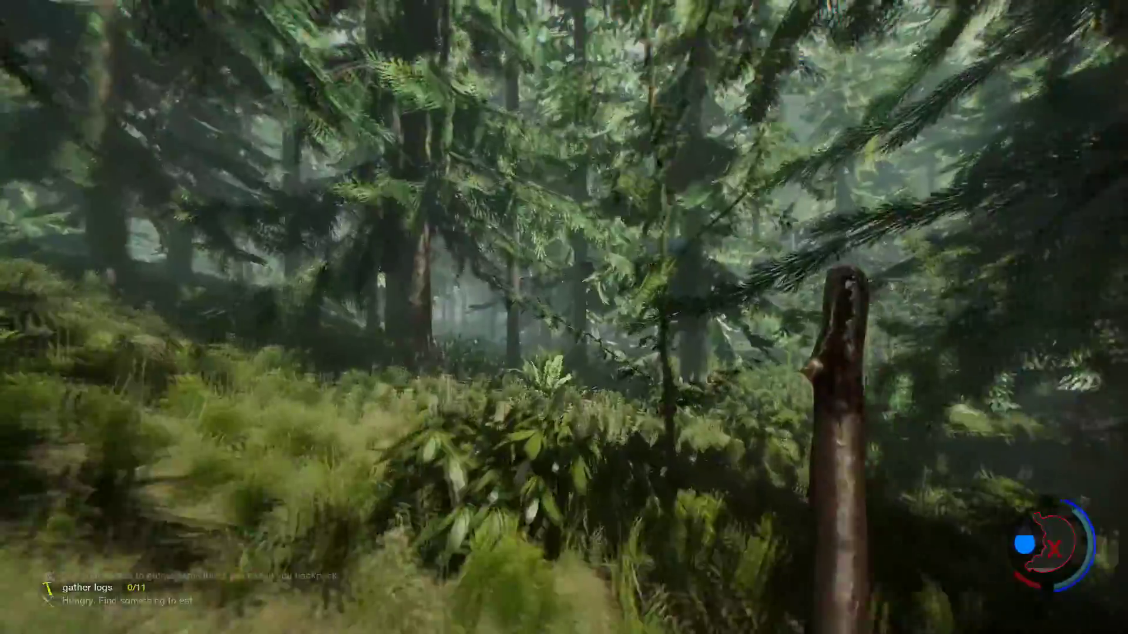
Step: Run past the large tree trunk on to the crashed plane's wreckage
key("w")
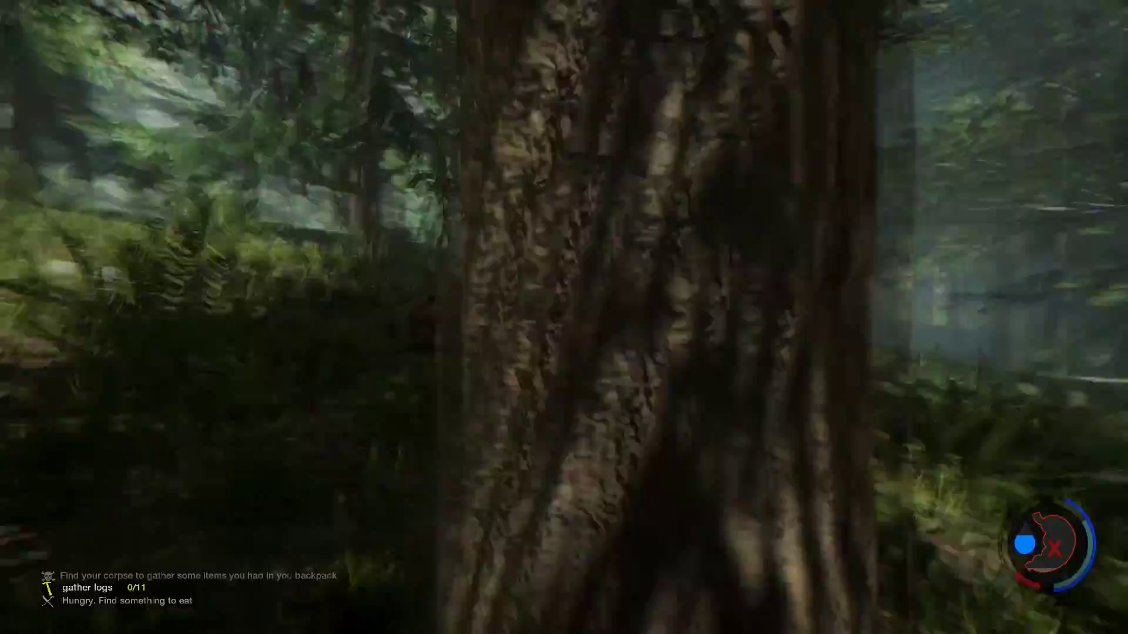
key("w")
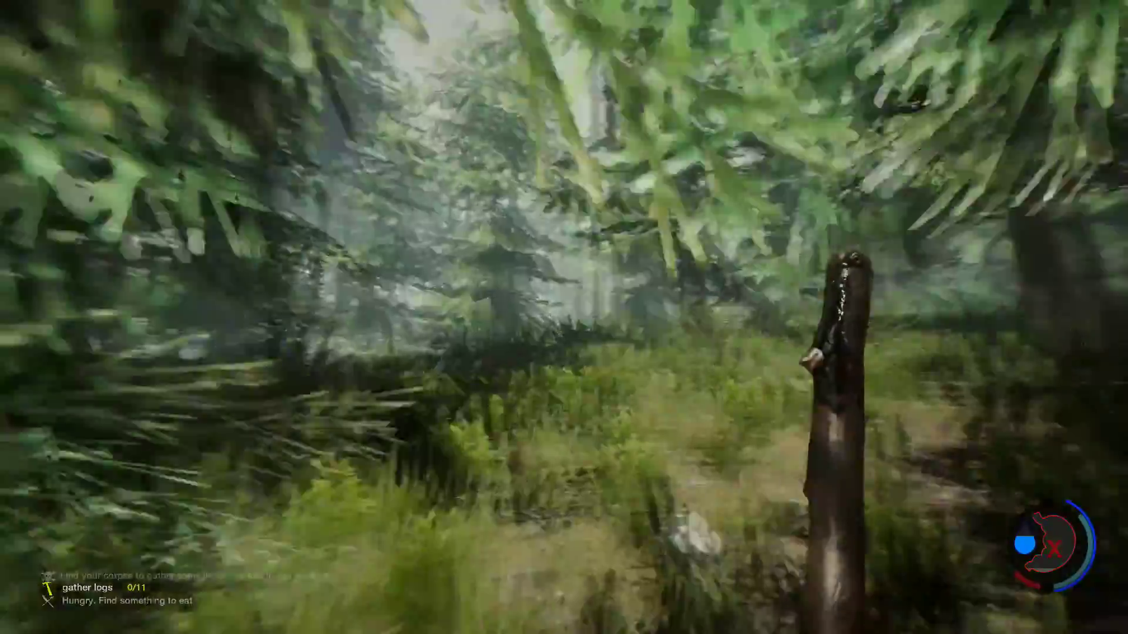
key("w")
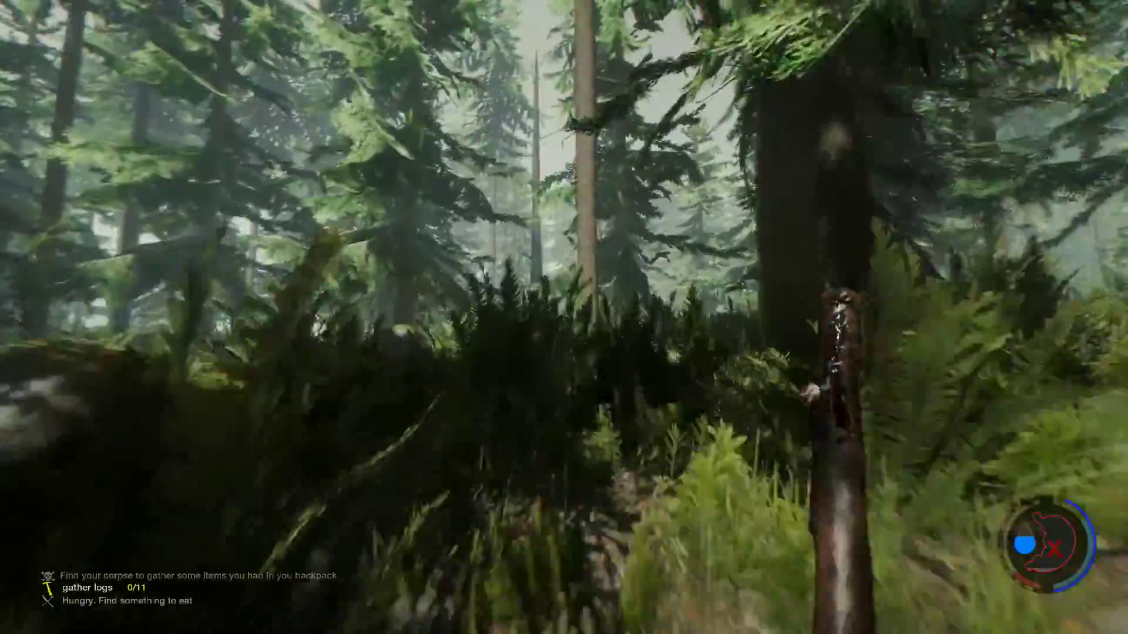
key("w")
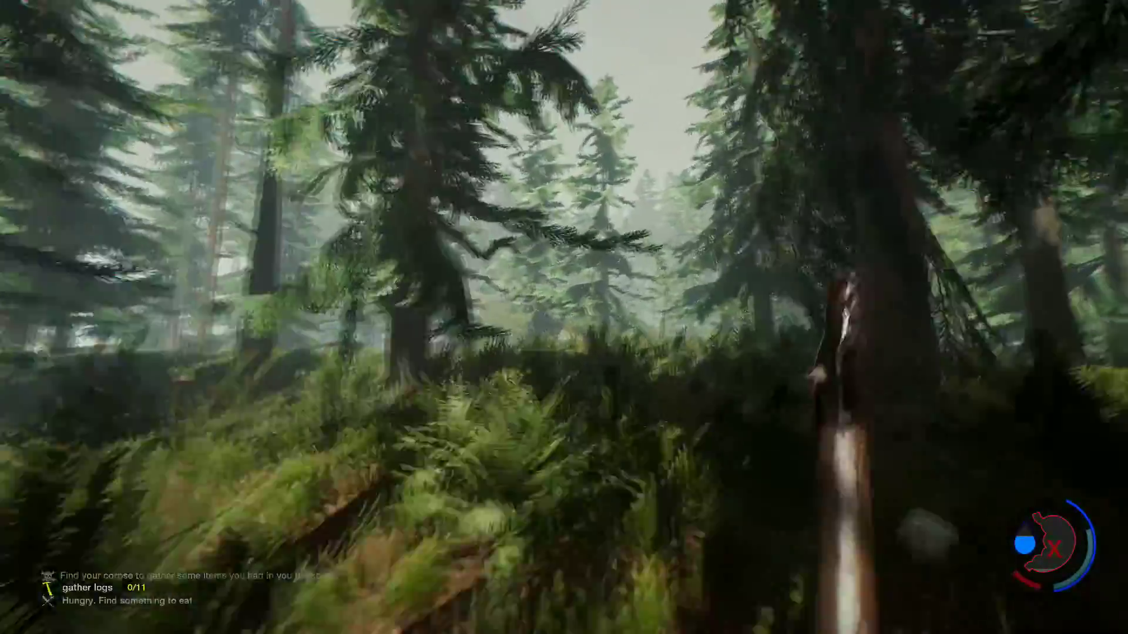
key("w")
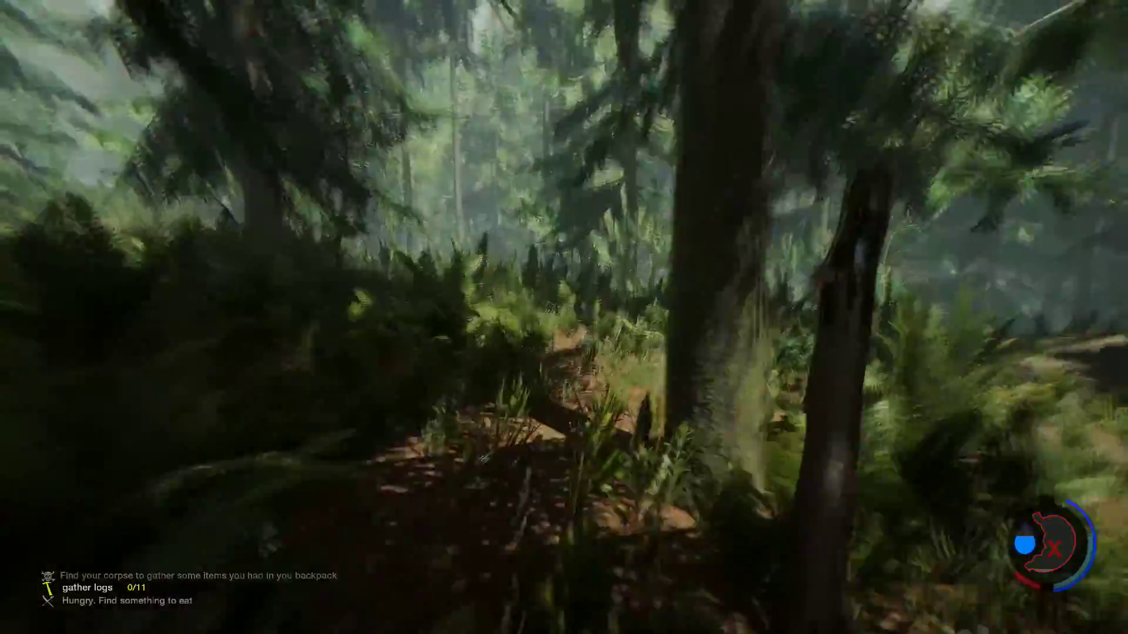
key("w")
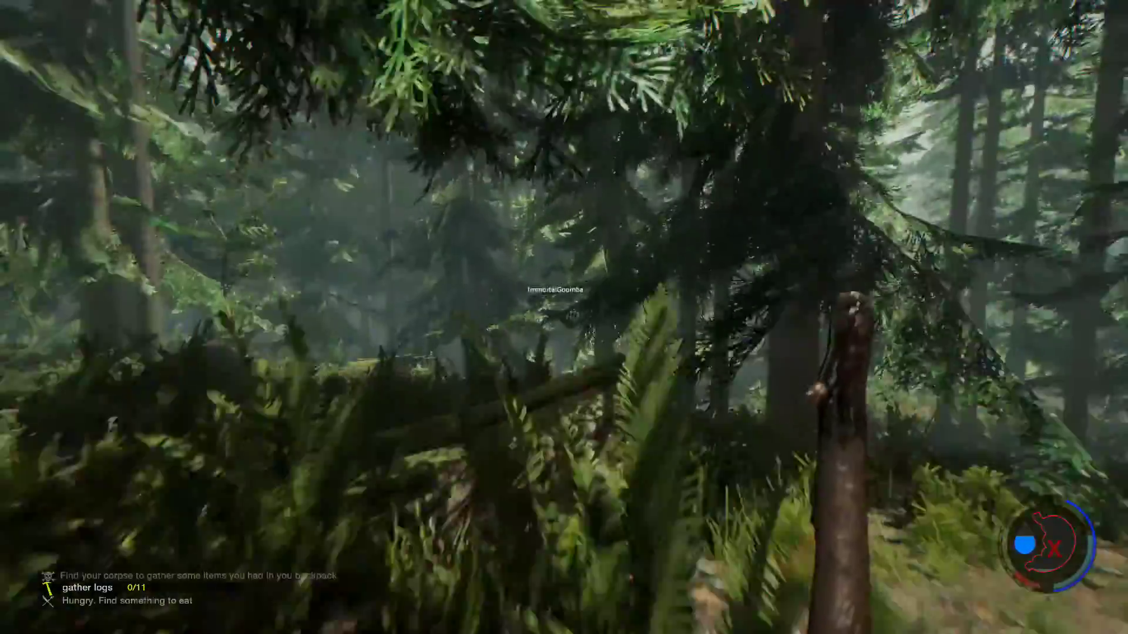
key("w")
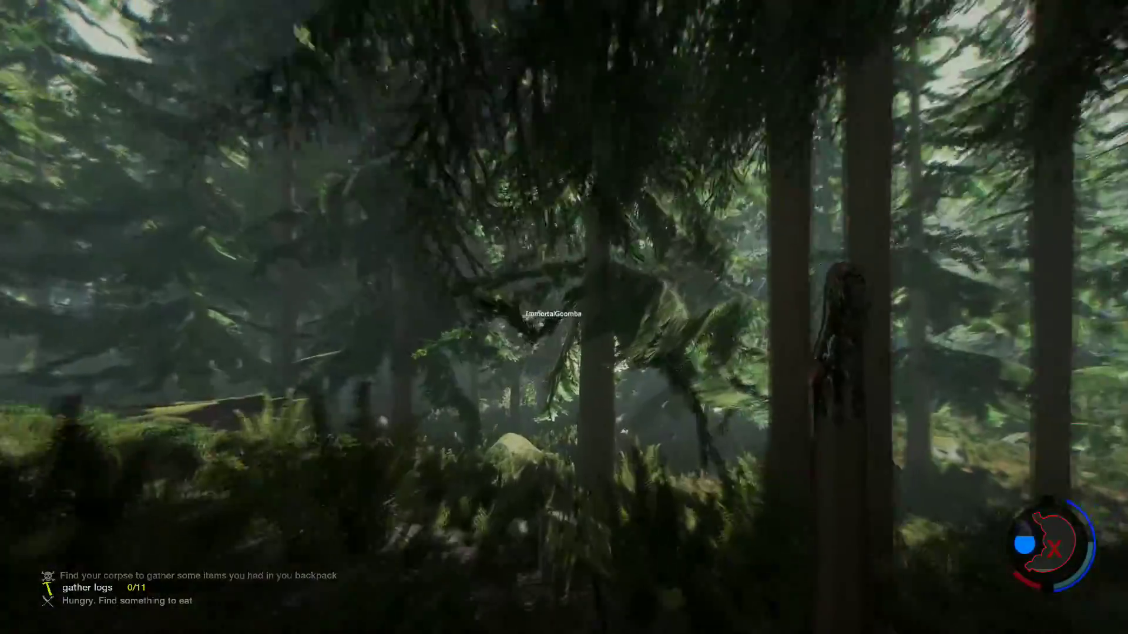
key("w")
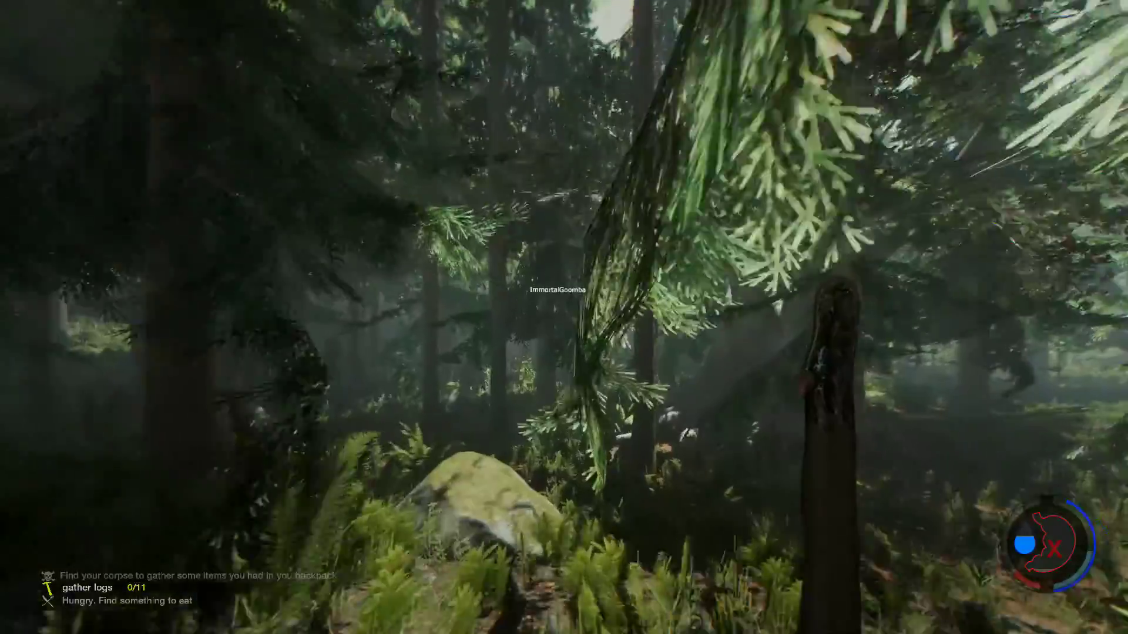
key("w")
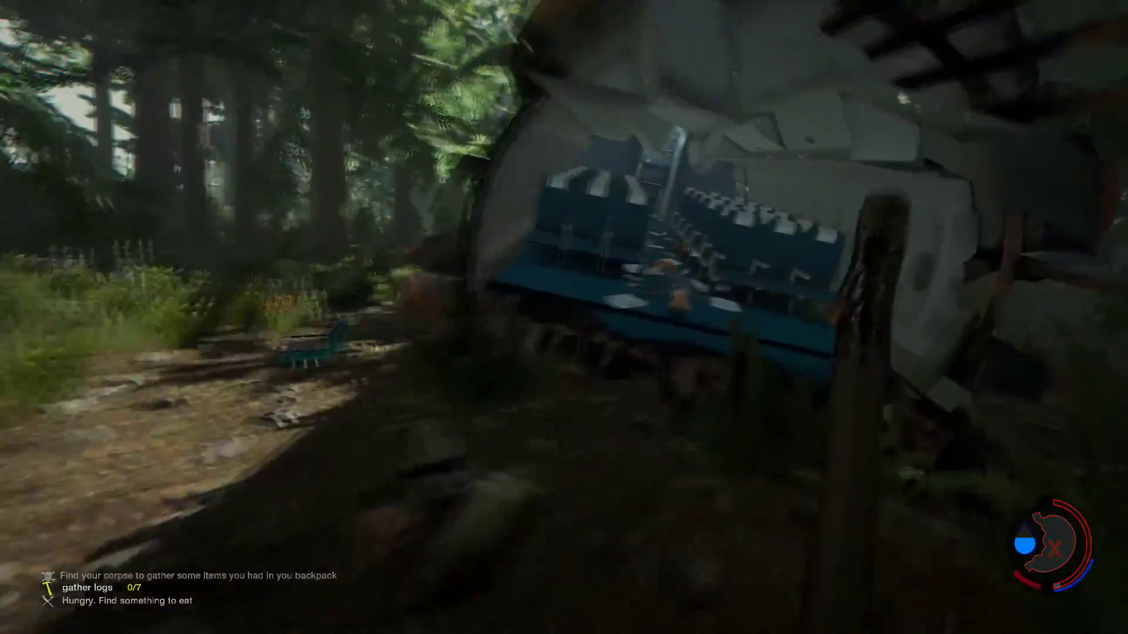
Step: Pick up a rock, a stick and two logs for the shelter
key("e")
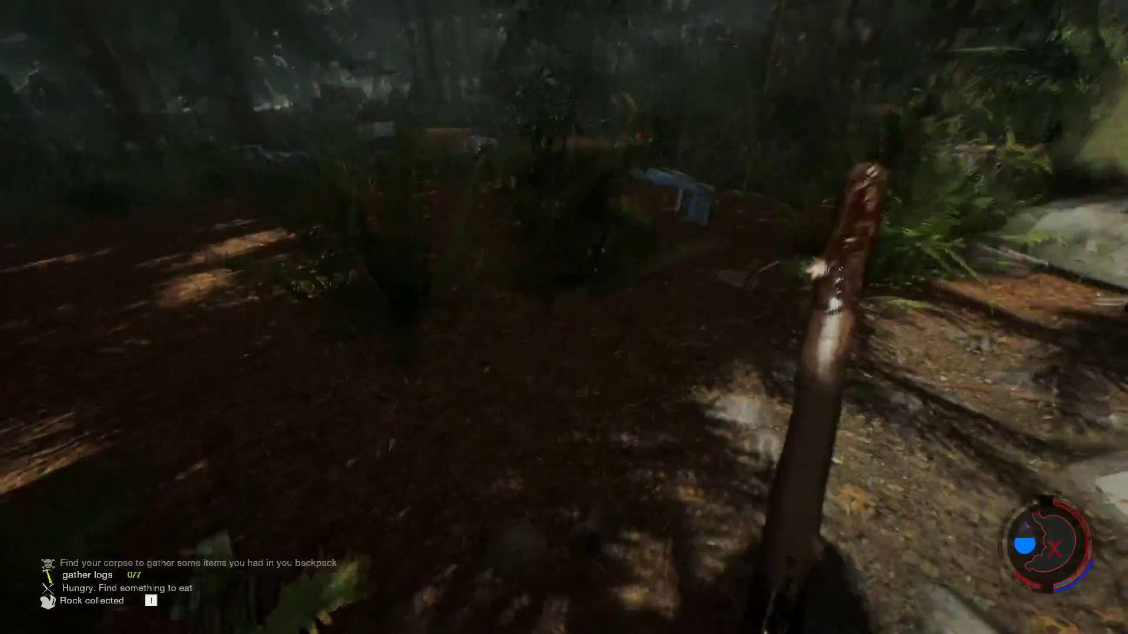
key("e")
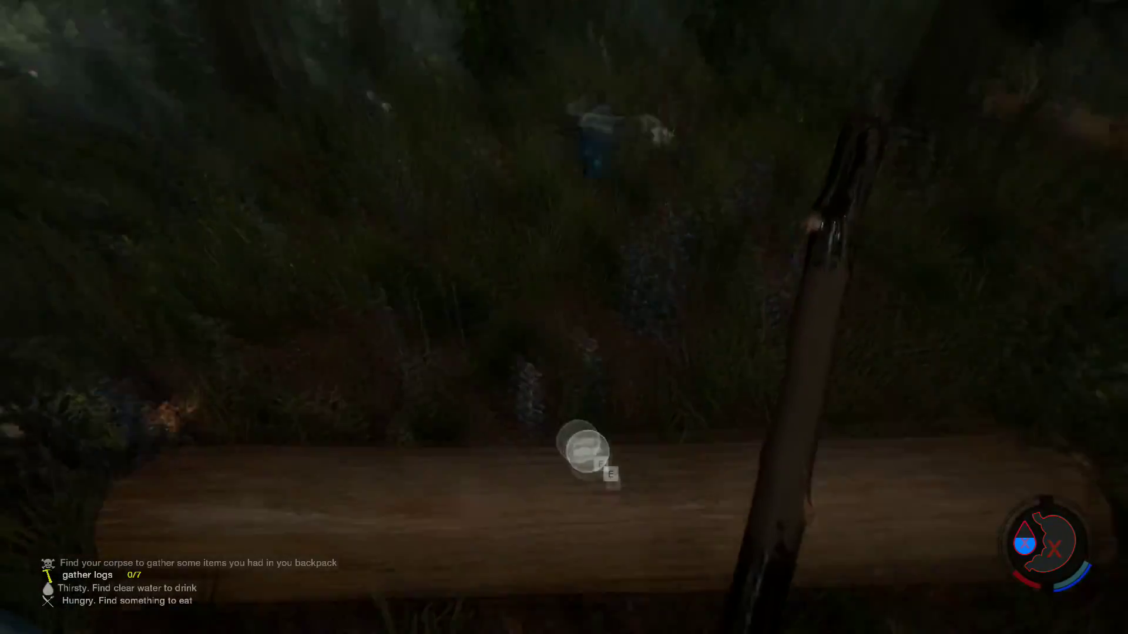
key("e")
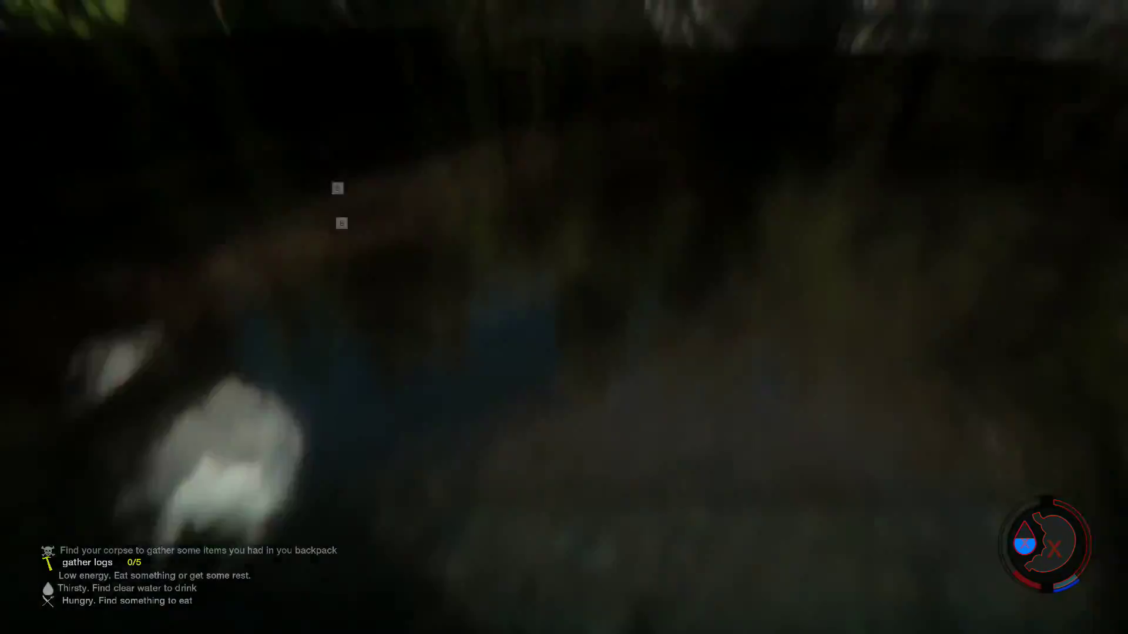
key("e")
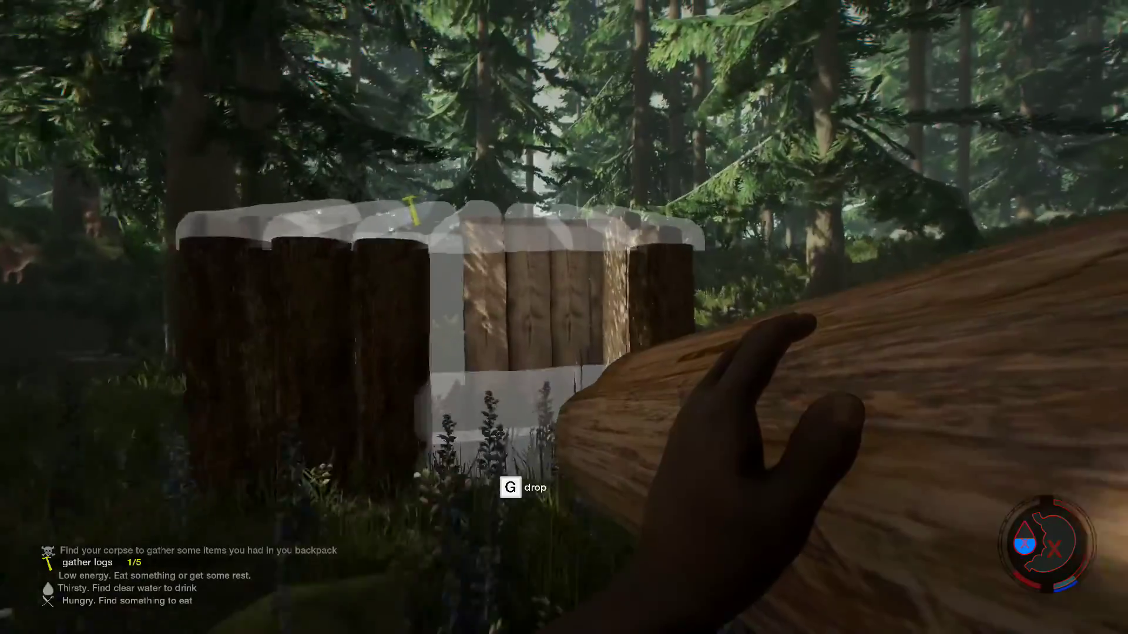
Step: Add the carried log to the cabin's wall blueprint, leaving two logs needed
key("w")
key("e")
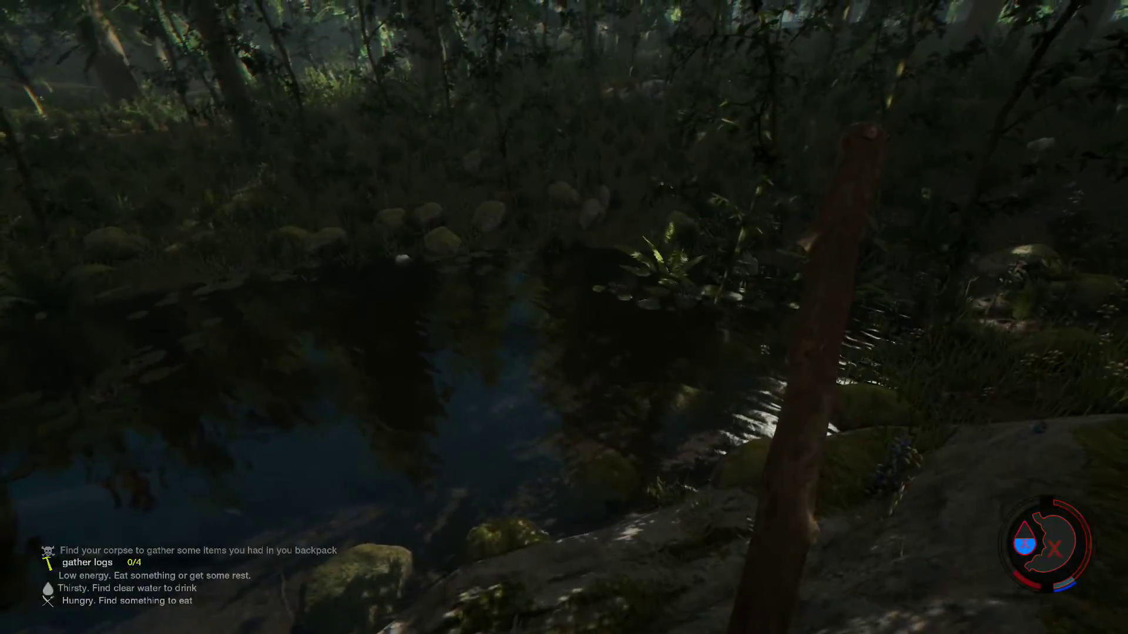
key("e")
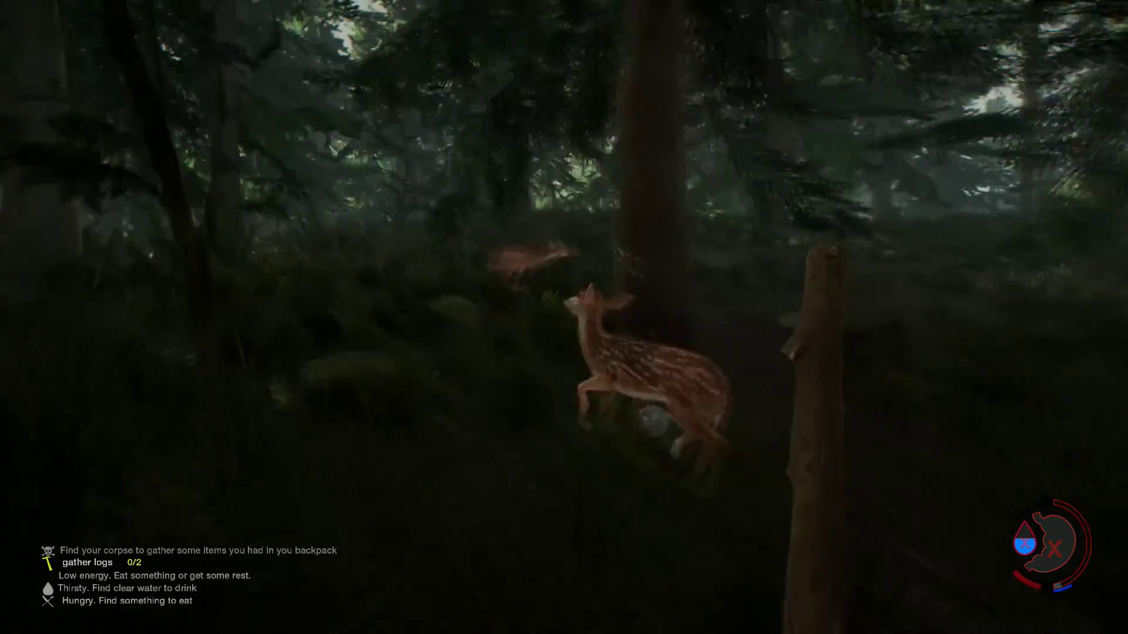
Step: Strike the fawn repeatedly with the stick until it dies, then collect its meat
left_click(564, 317)
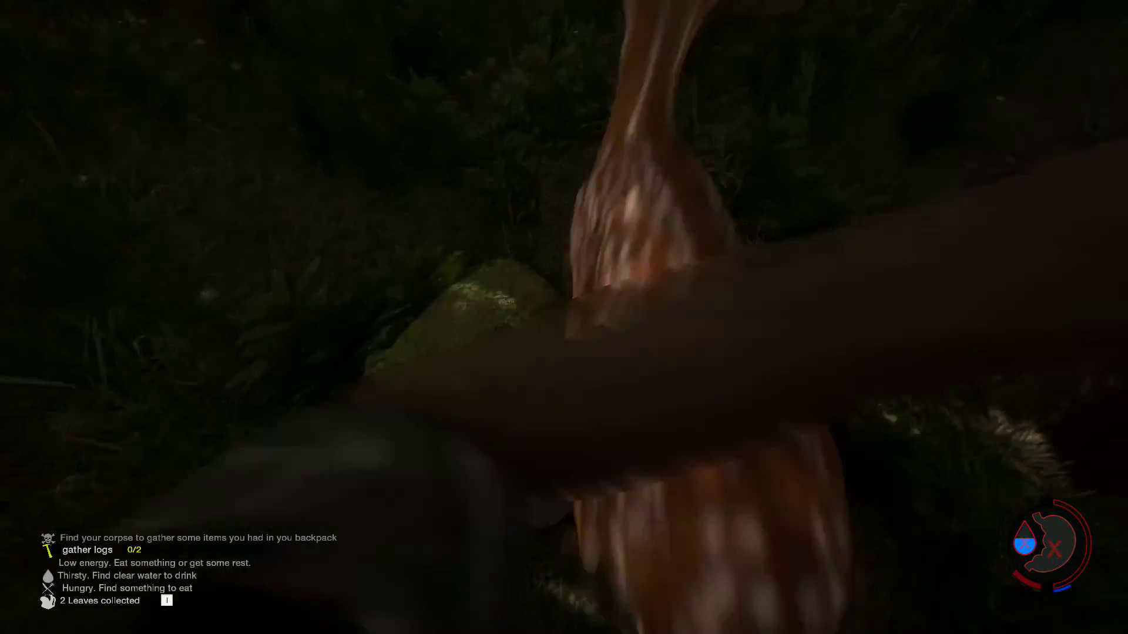
left_click(564, 317)
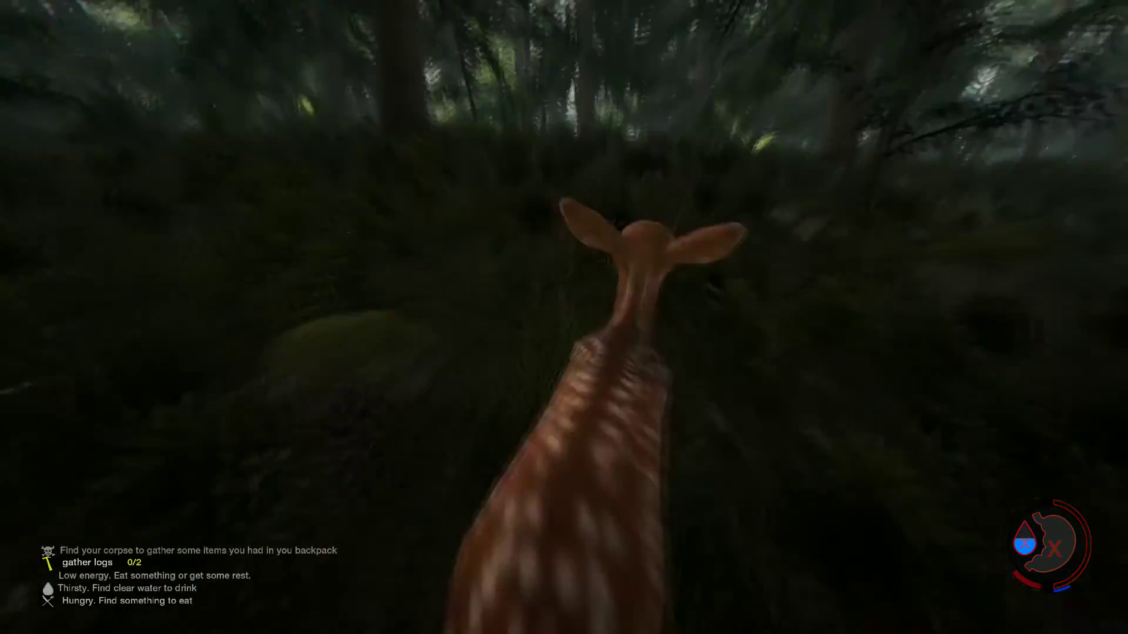
left_click(563, 318)
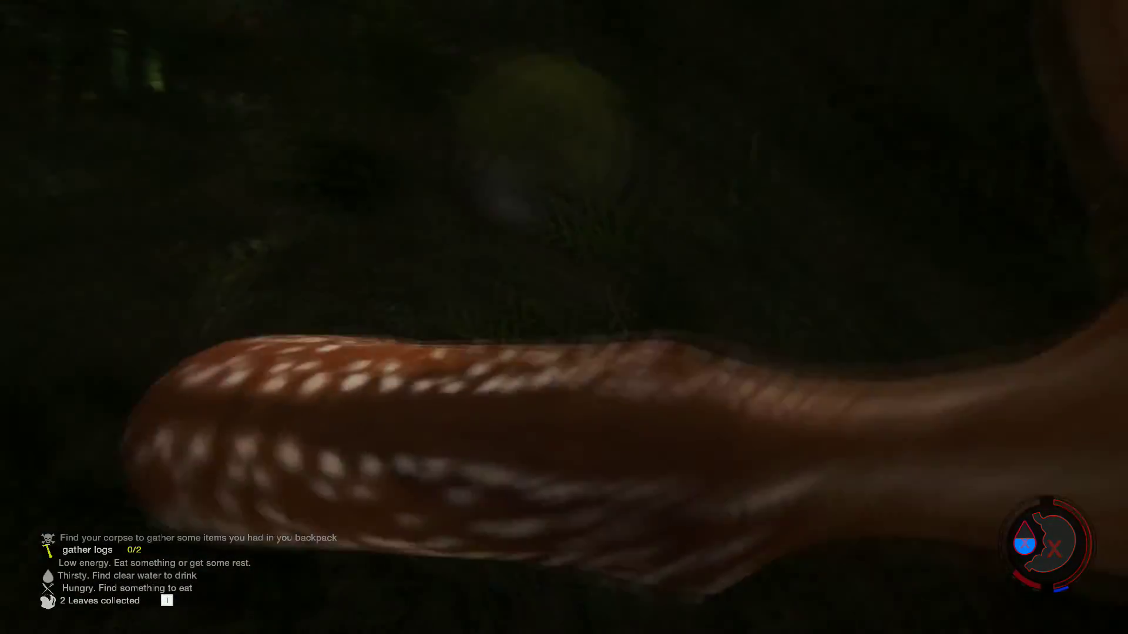
left_click(564, 318)
left_click(564, 318)
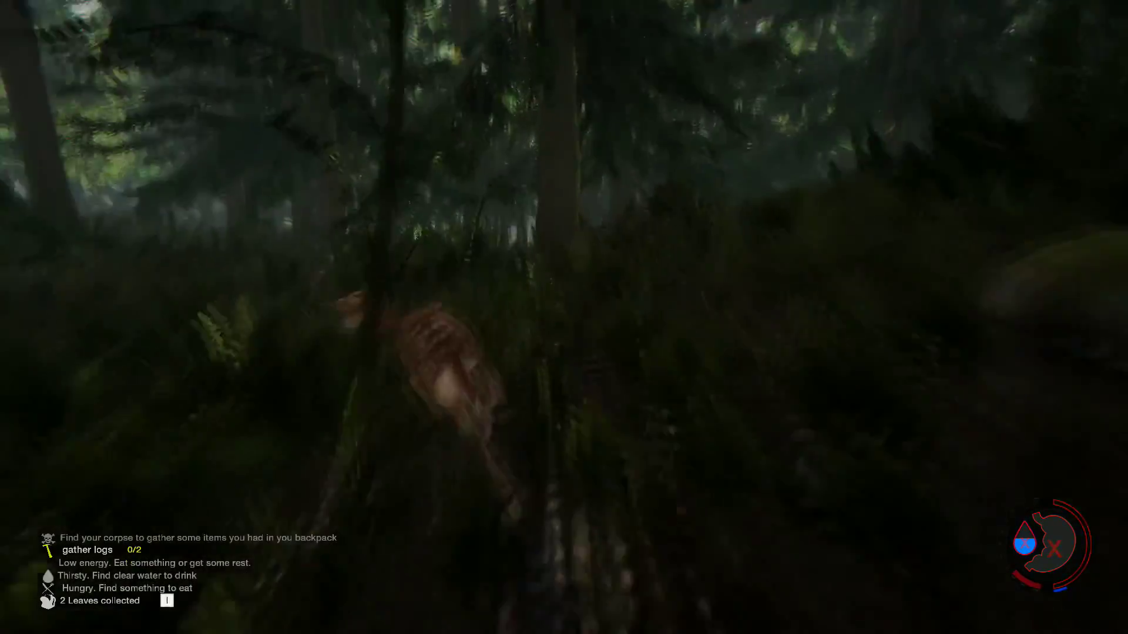
left_click(564, 317)
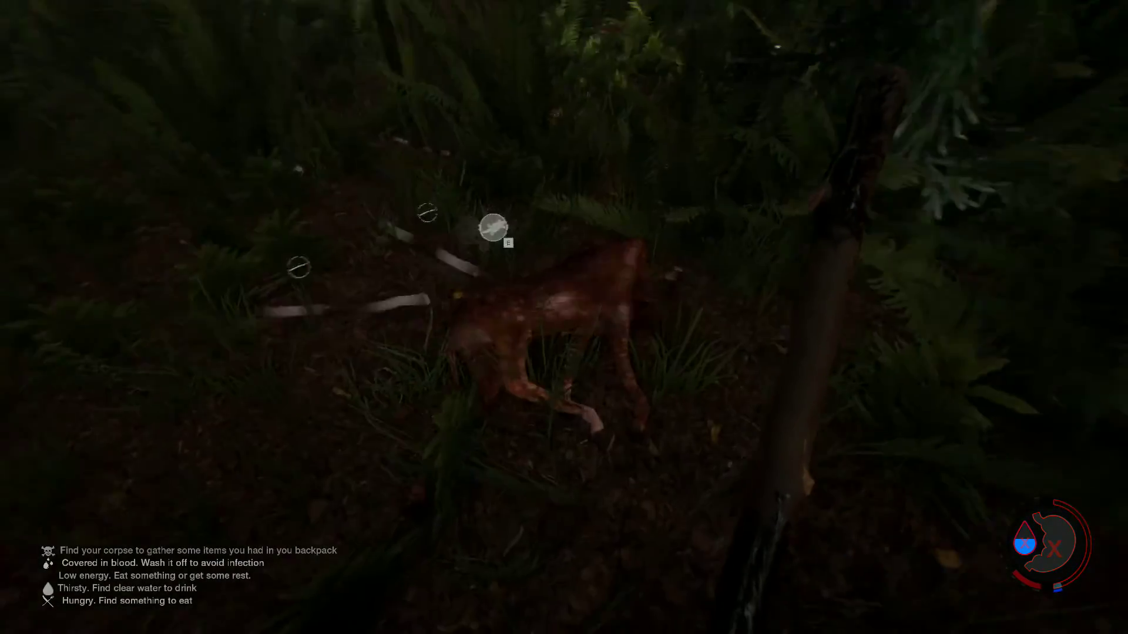
key("e")
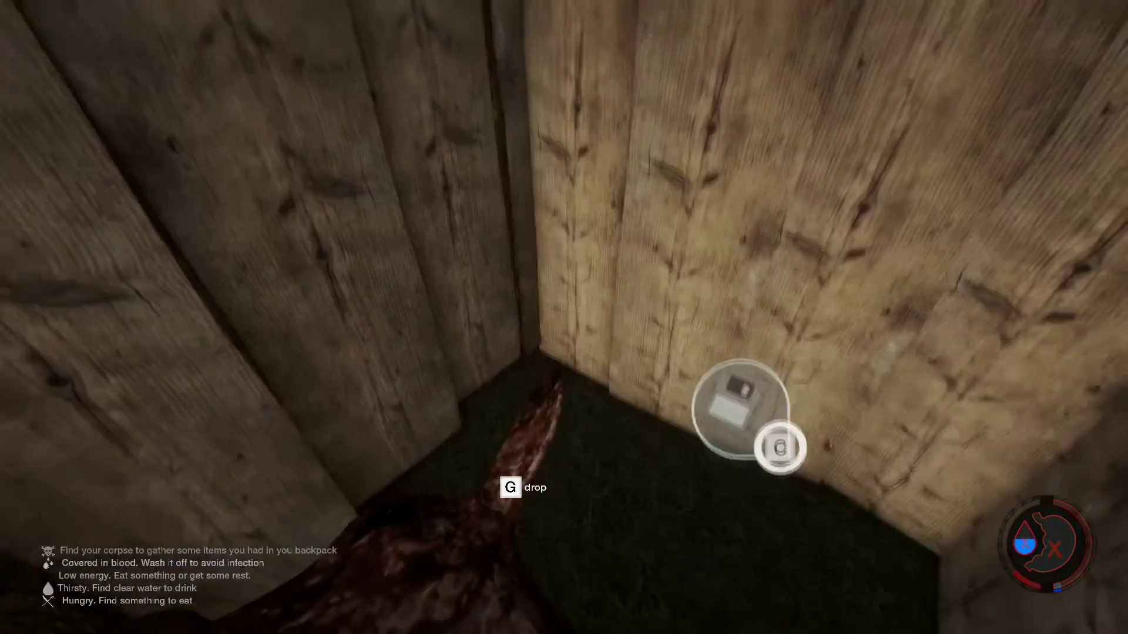
Step: Drop the deer carcass on the shelter floor
key("g")
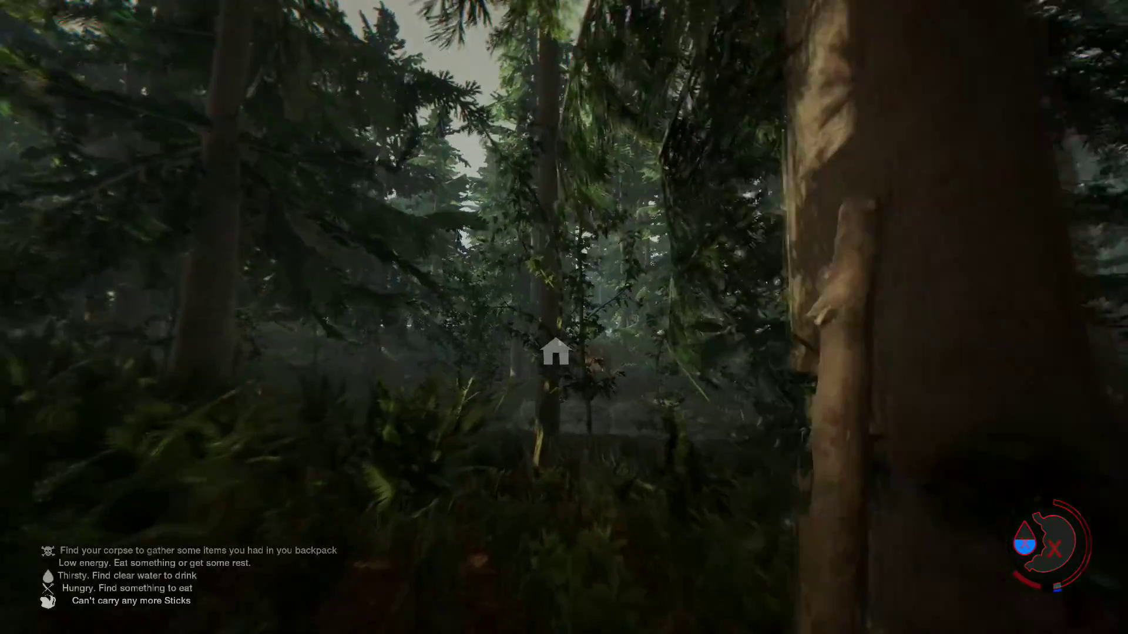
Step: Walk back through the clearing into the wooden shelter, past the deer remains
key("w")
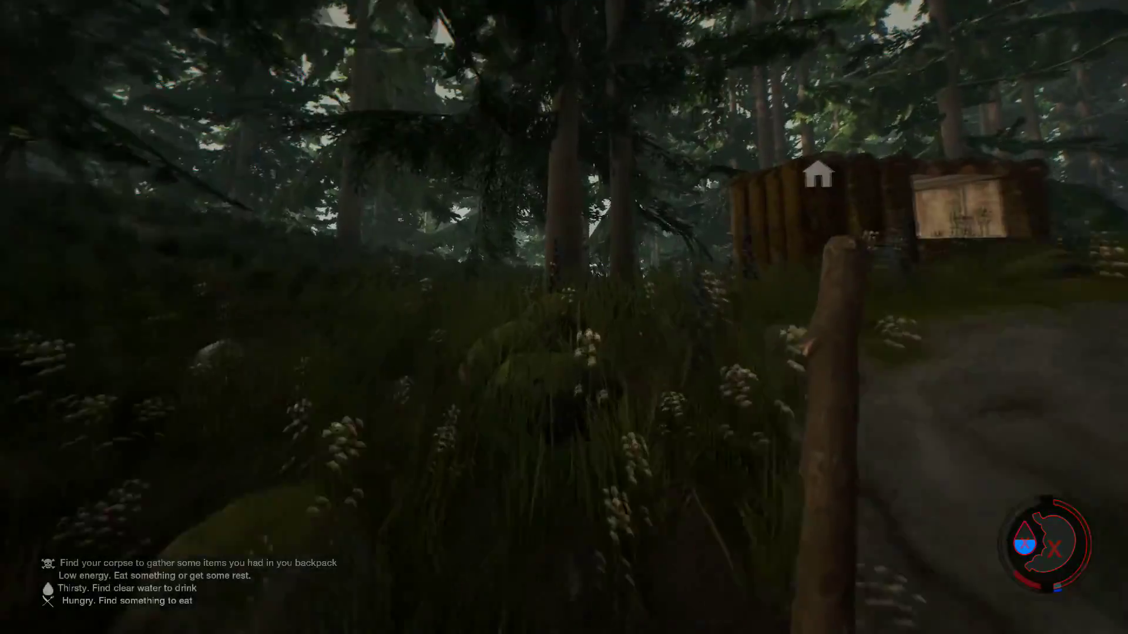
key("w")
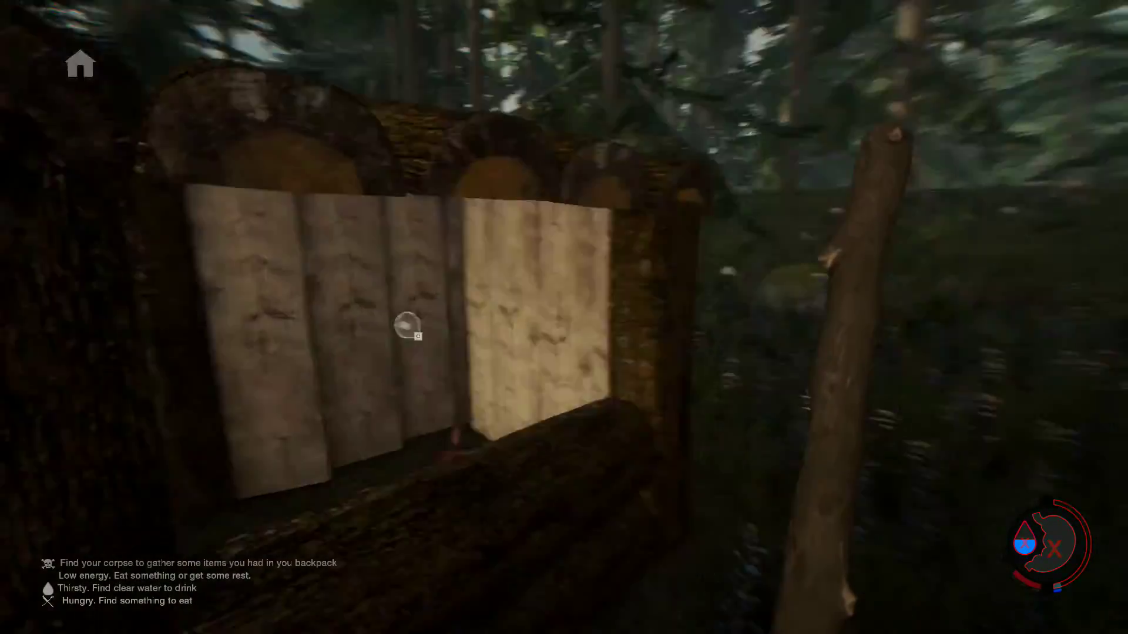
key("w")
key("w")
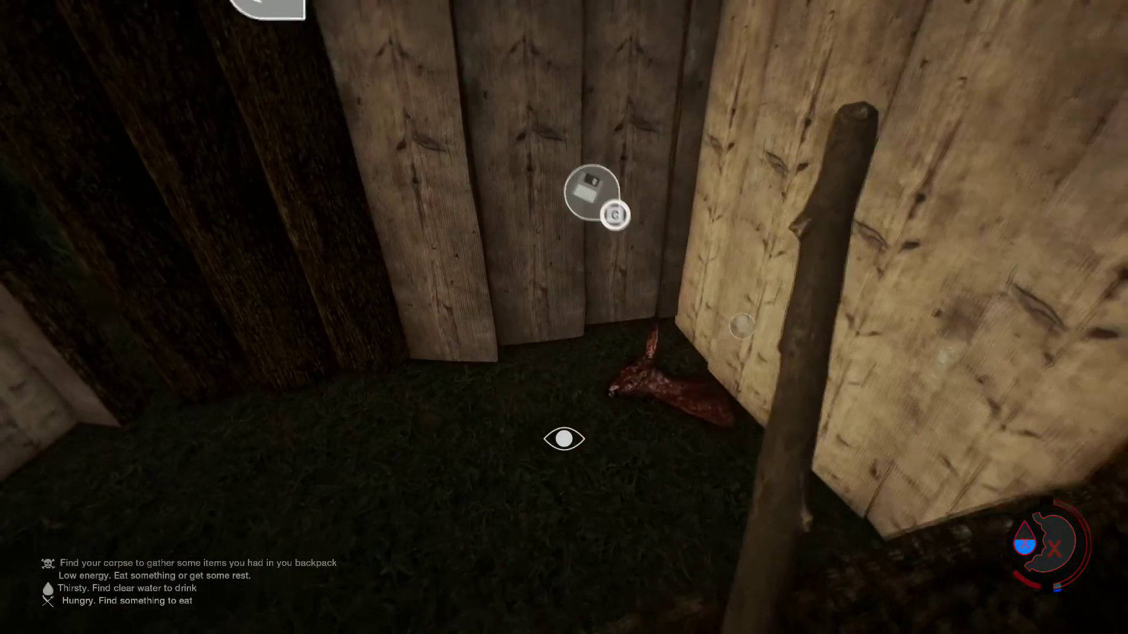
key("w")
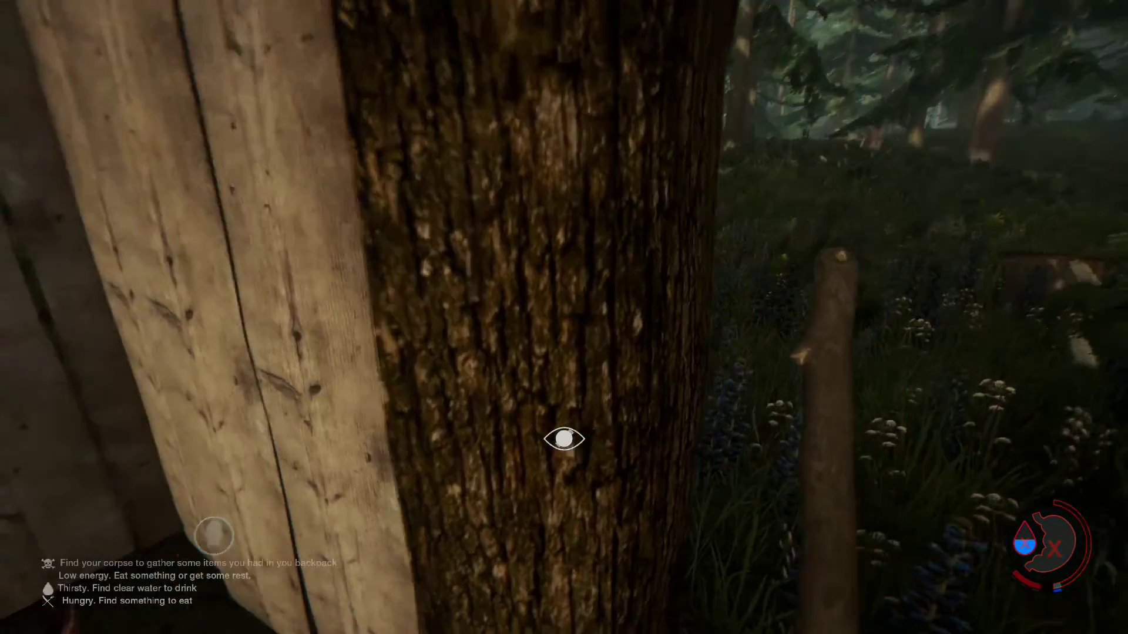
key("w")
key("w")
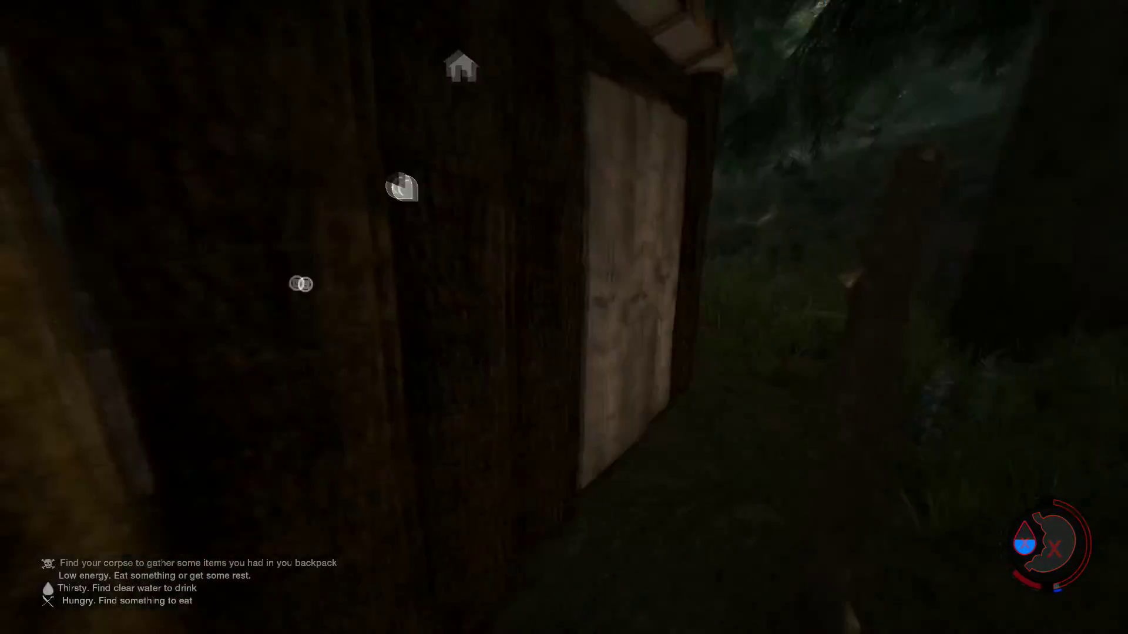
key("w")
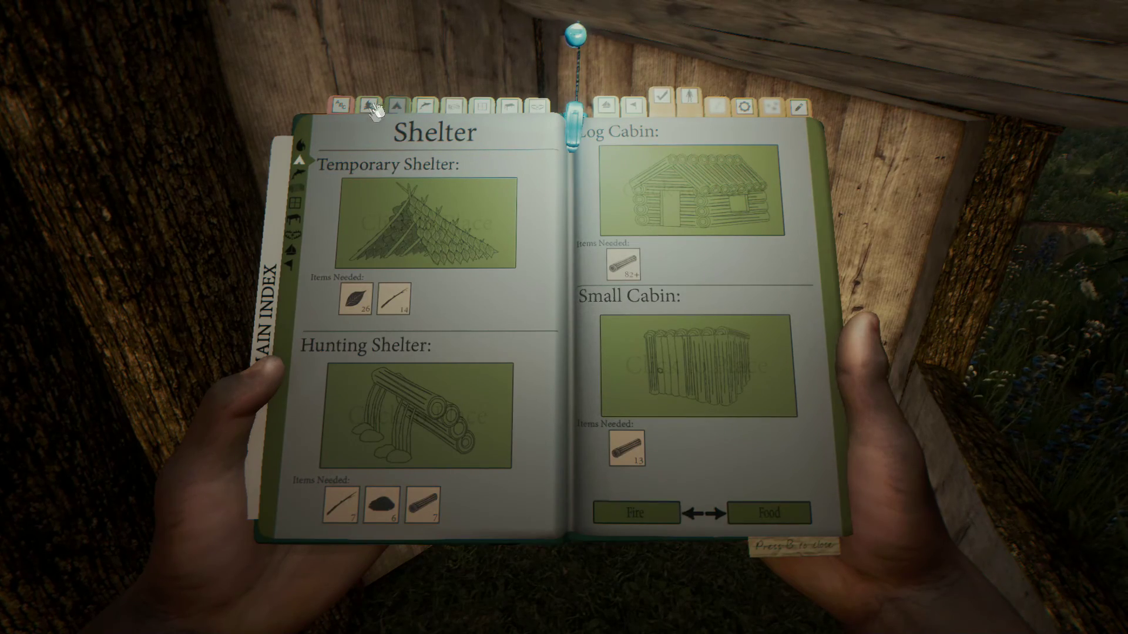
Step: Close the survival book, step outside the cabin and place a basic fire on the ground
key("b")
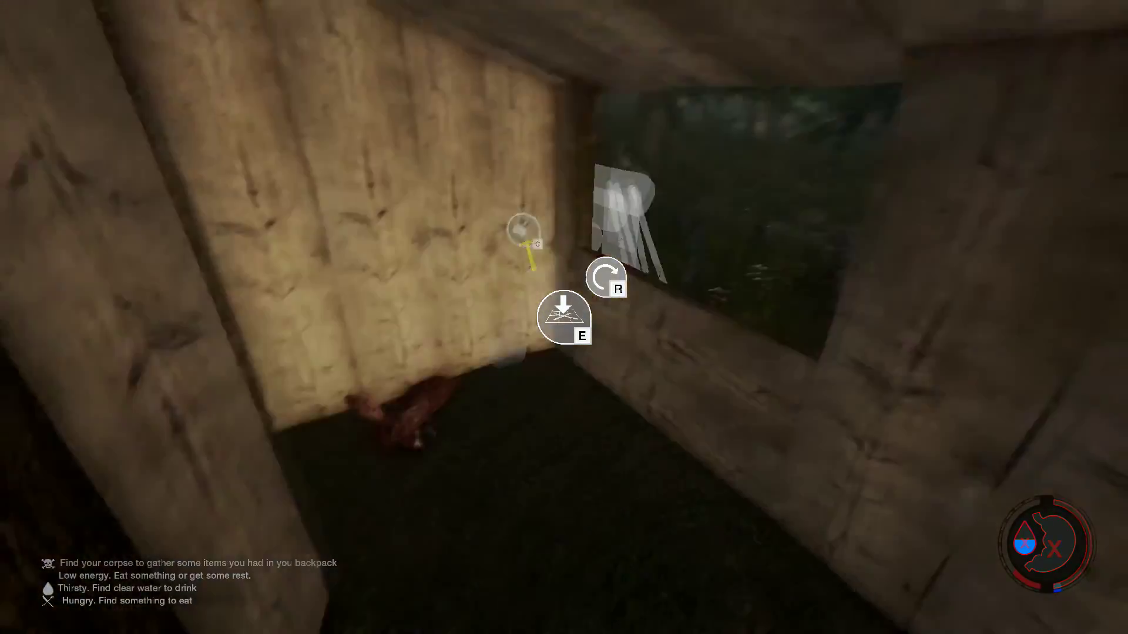
key("w")
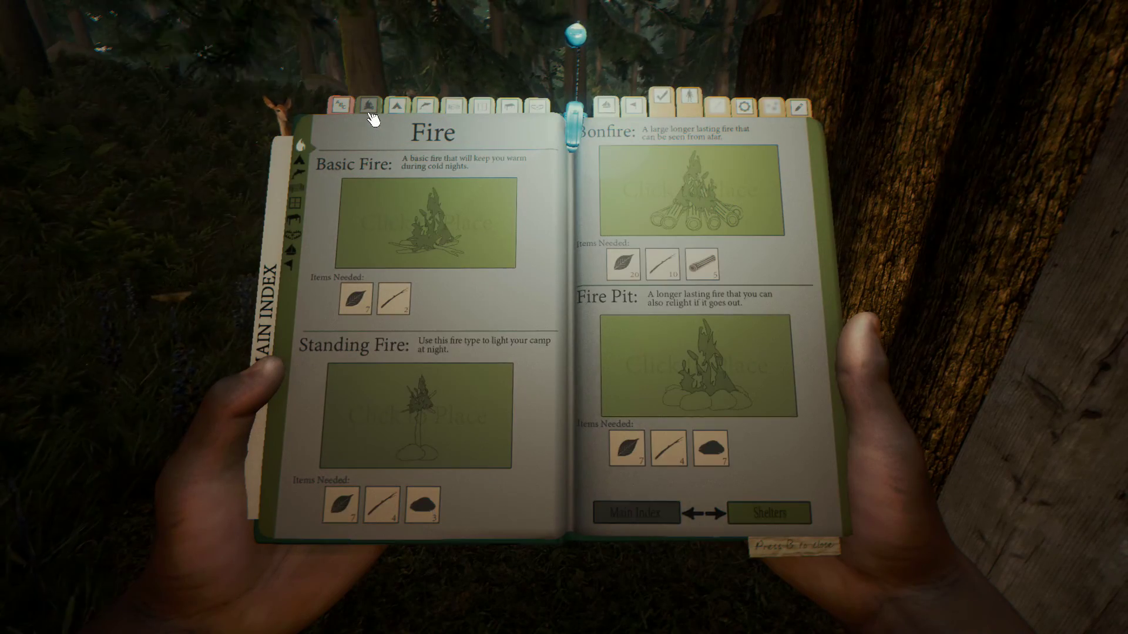
left_click(427, 222)
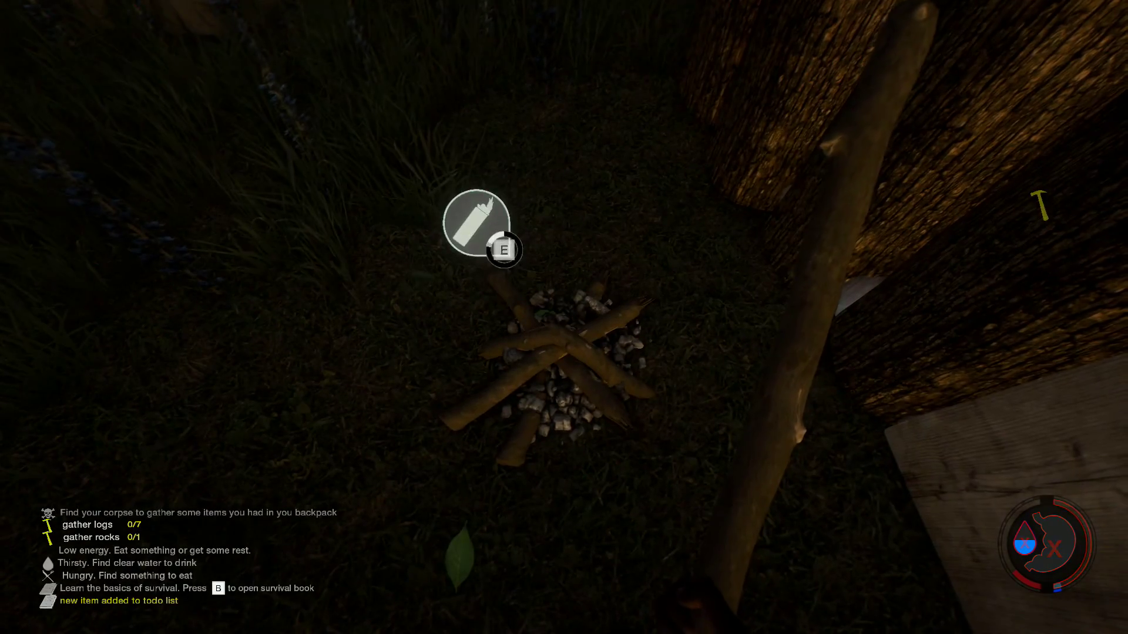
Step: Light the basic fire with the lighter, then put the lighter away
key("l")
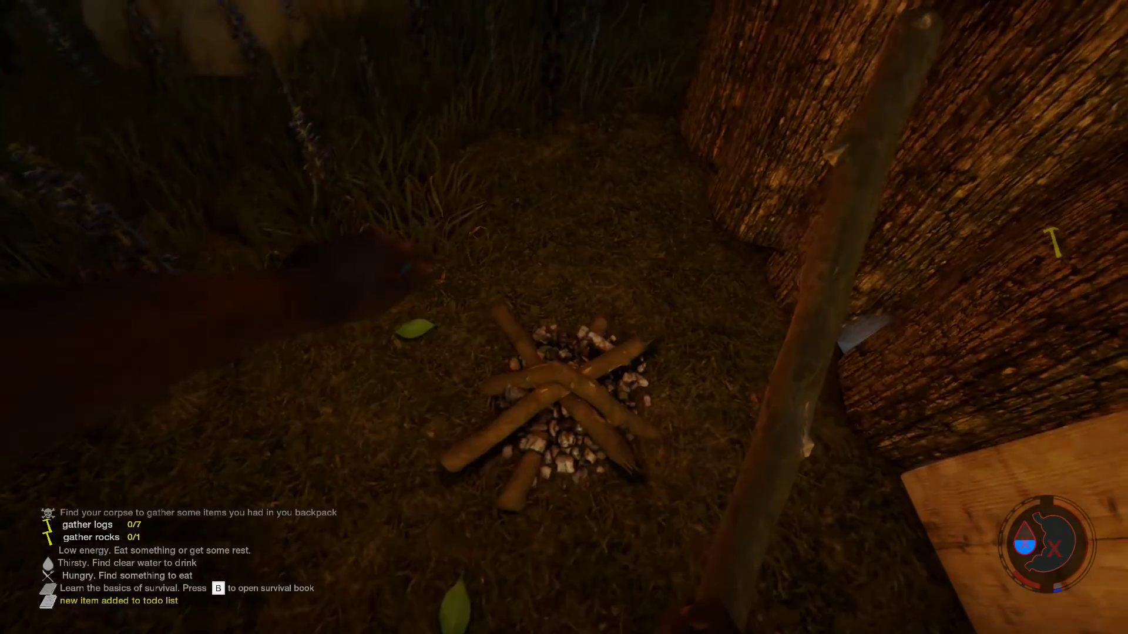
key("e")
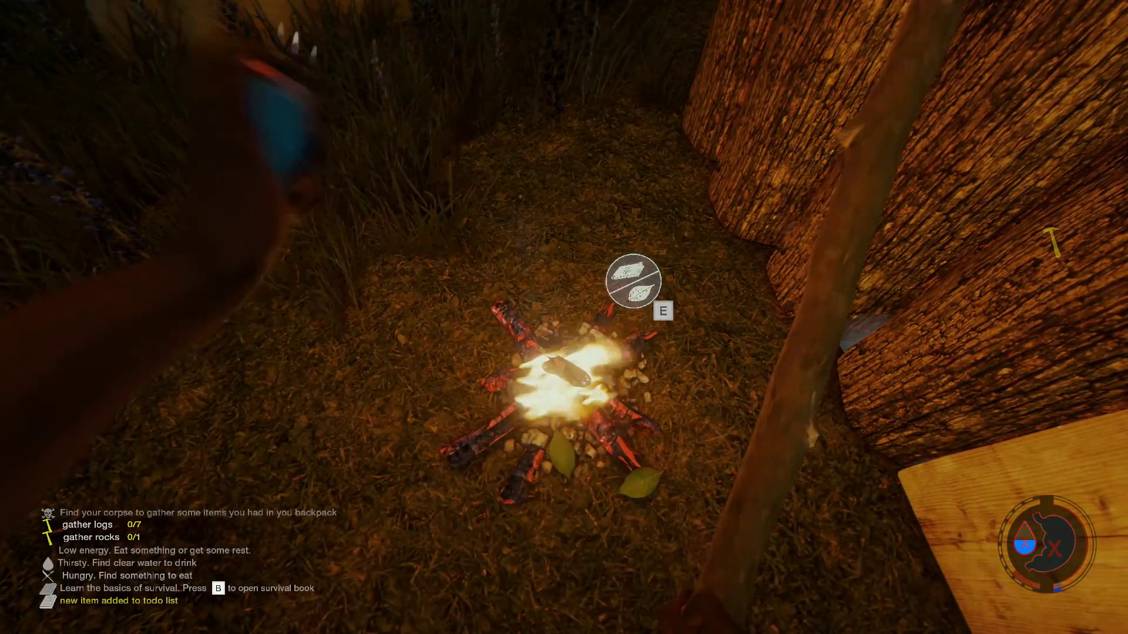
key("l")
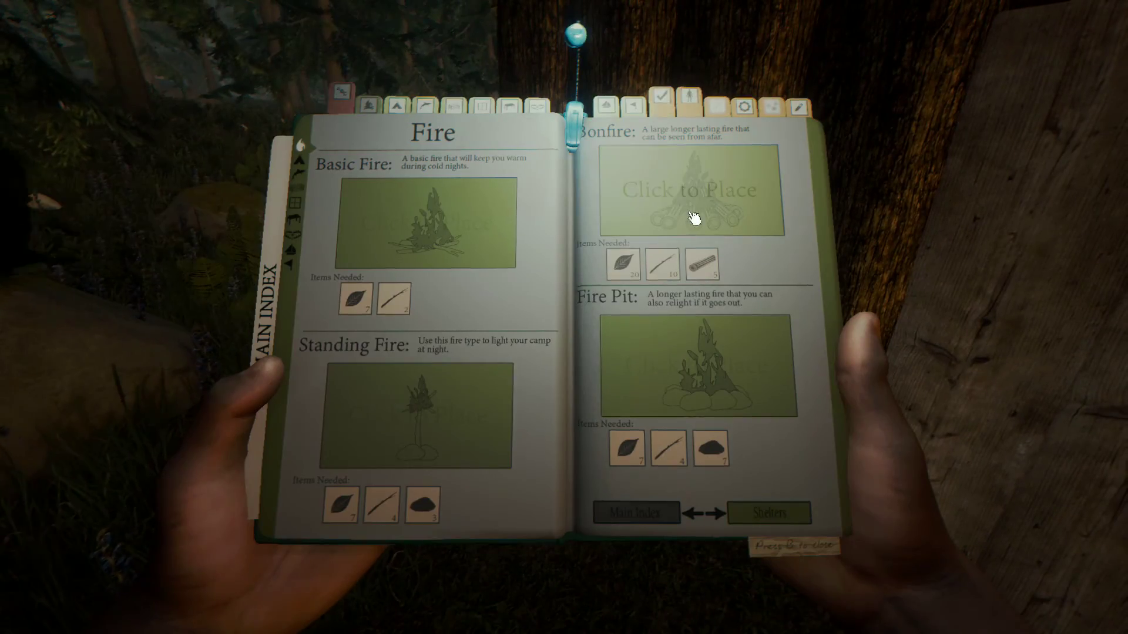
Step: Place a fire pit blueprint inside the shelter and add sticks and leaves to it
left_click(695, 217)
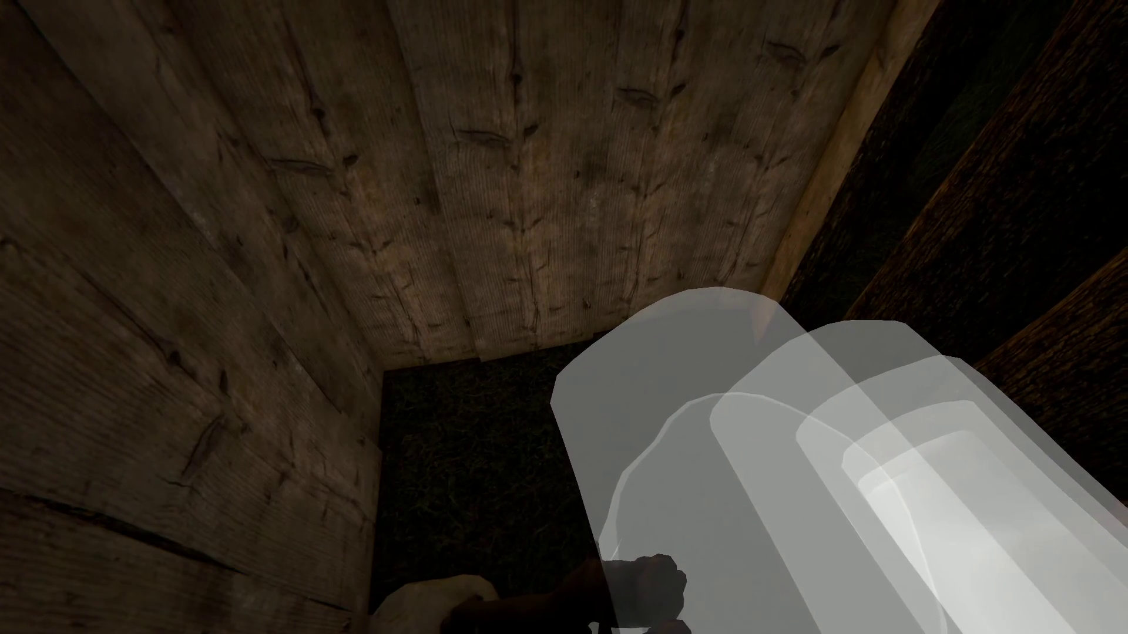
key("b")
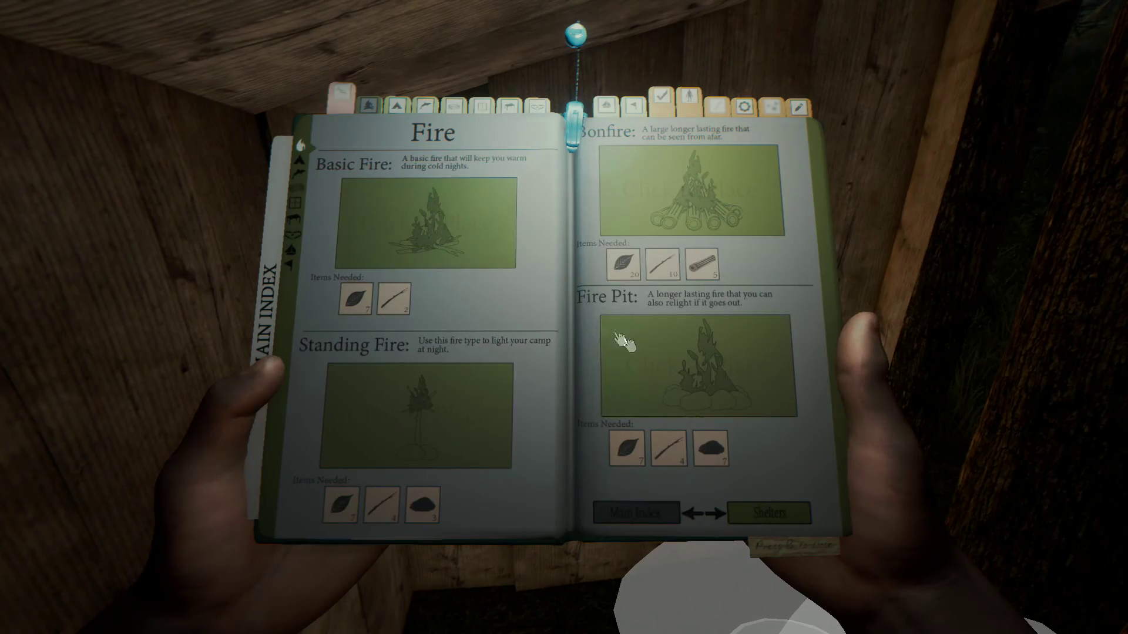
left_click(624, 342)
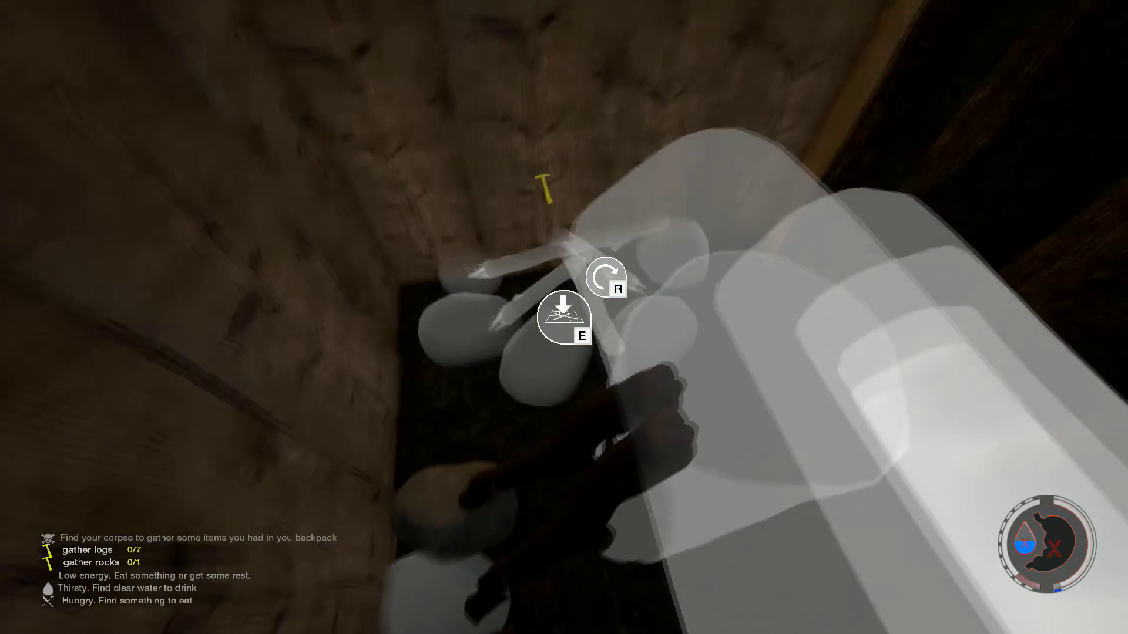
key("e")
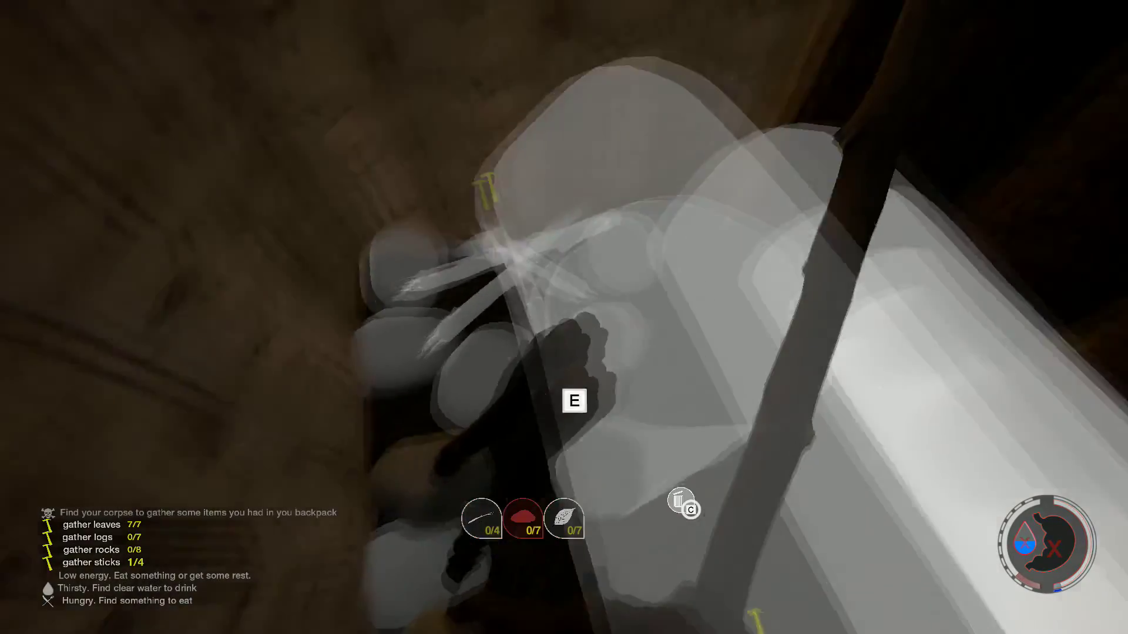
key("e")
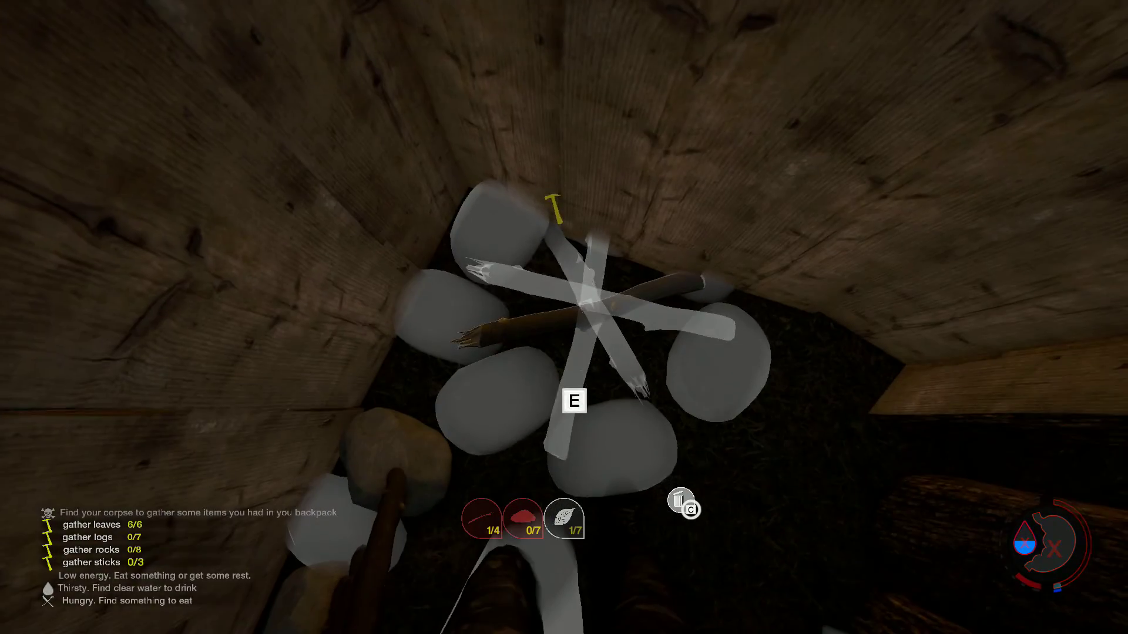
key("e")
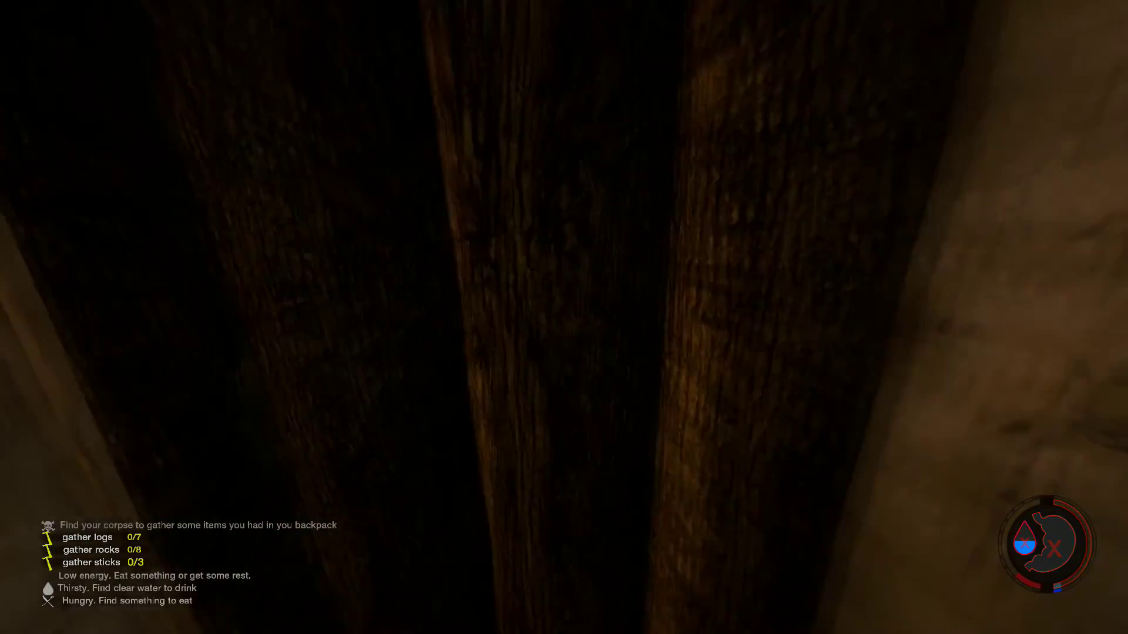
Step: Gather rocks in the dark forest and add them to the shelter's fire pit blueprint
key("w")
key("w")
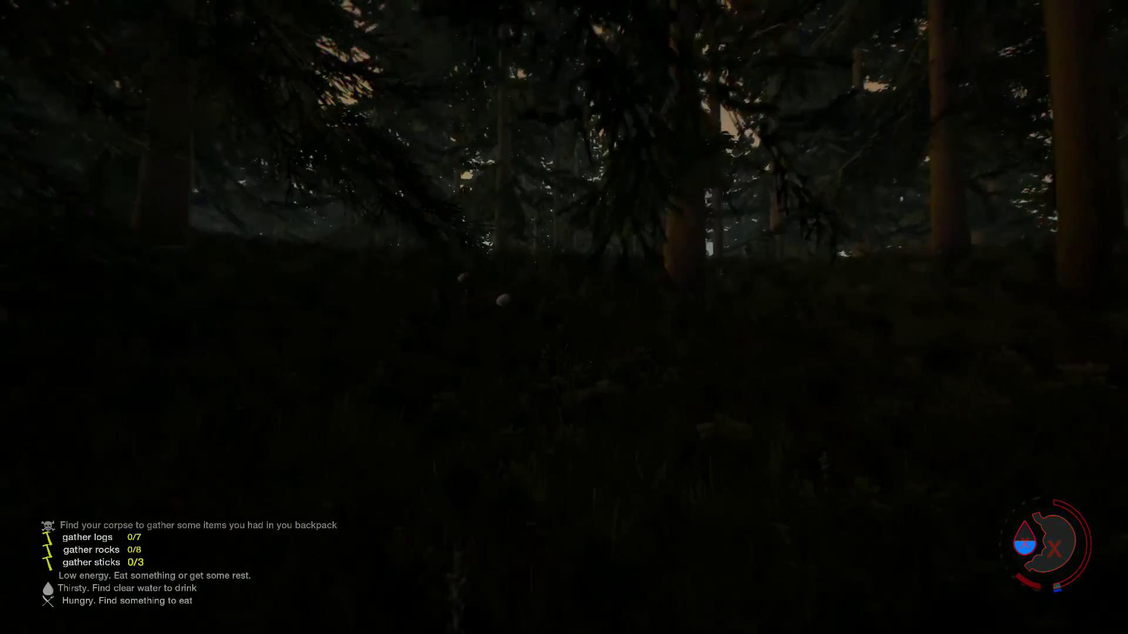
key("w")
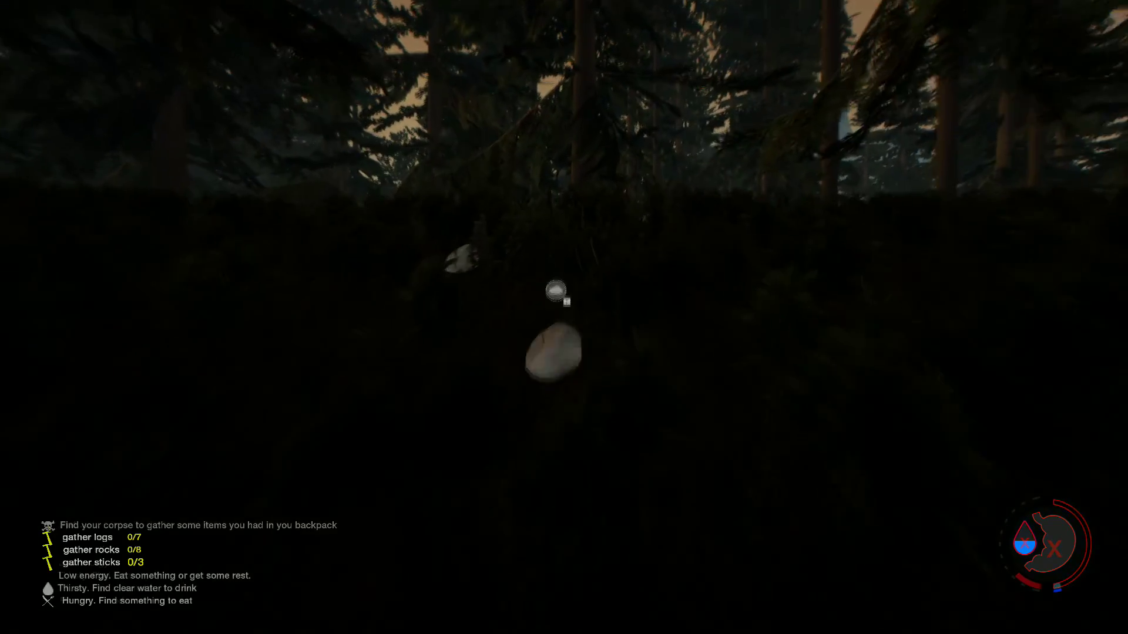
key("e")
key("e")
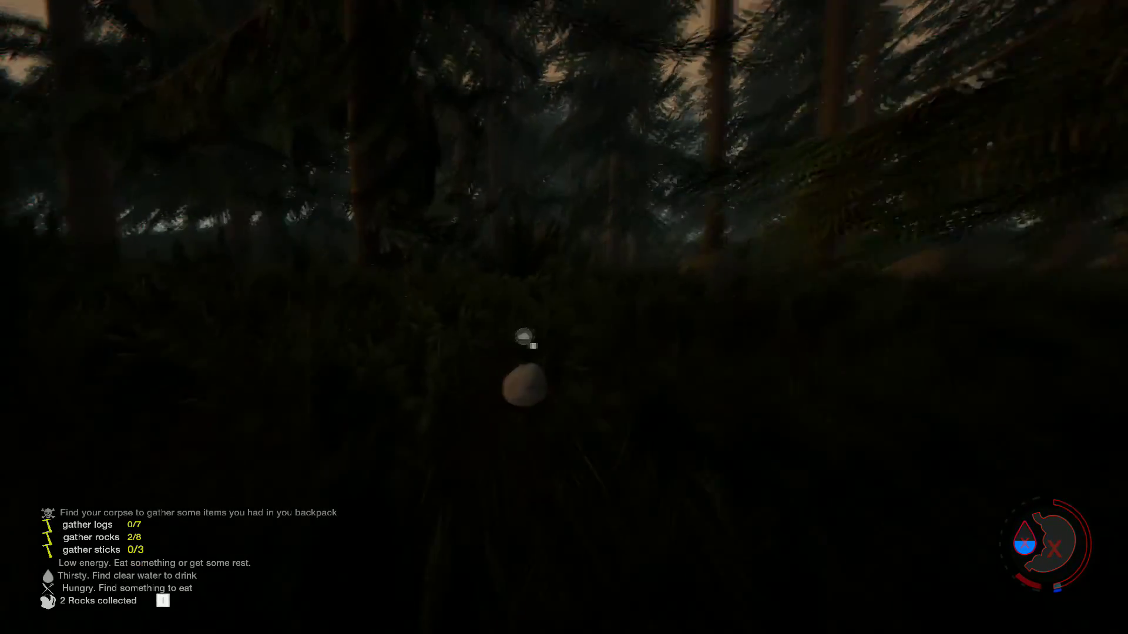
key("e")
key("w")
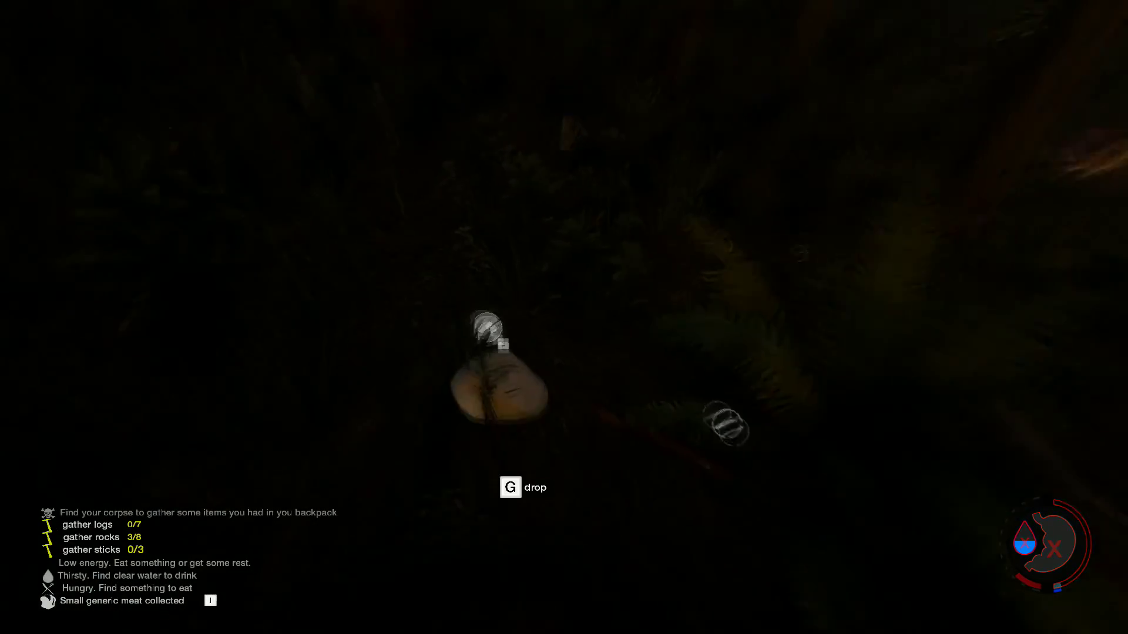
key("e")
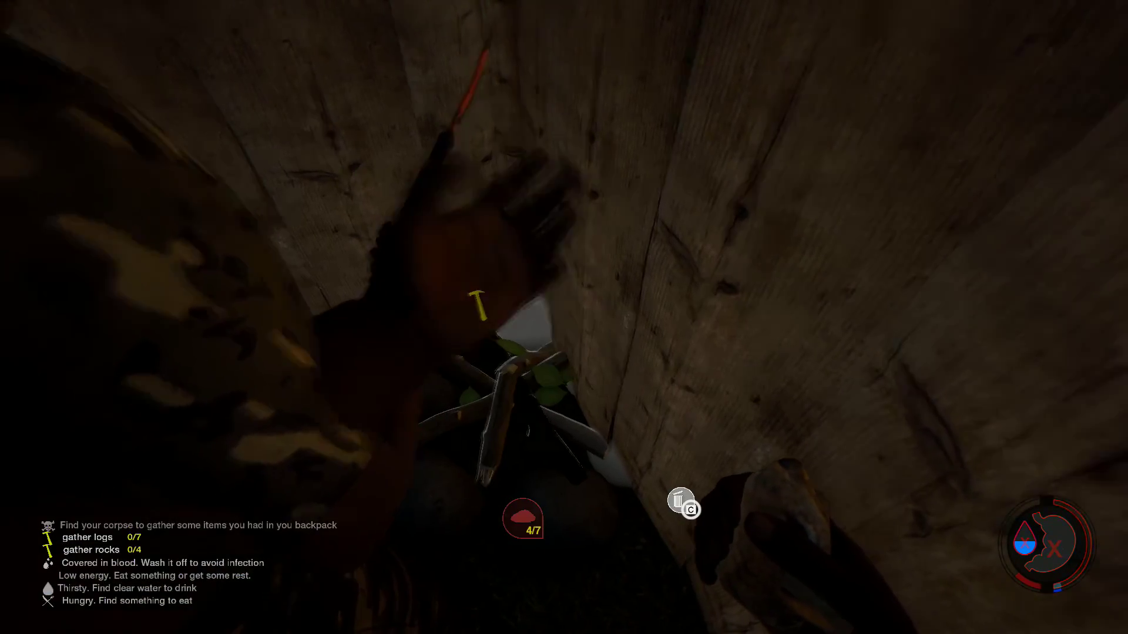
key("e")
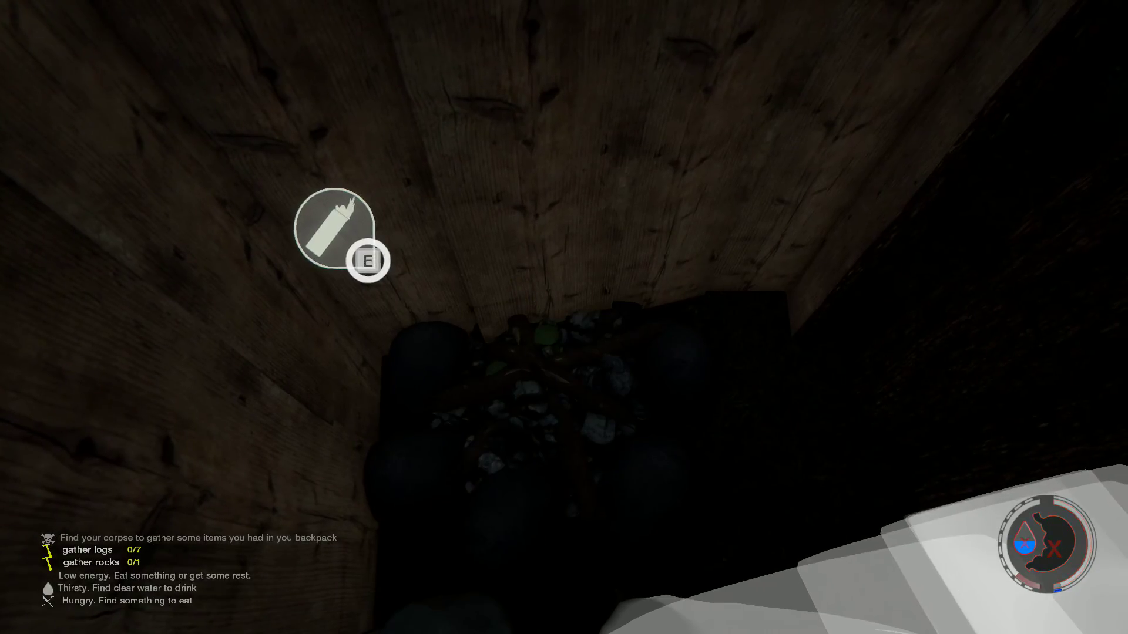
Step: Light the stone fire pit, check the Fire page, and take meat from the inventory
key("e")
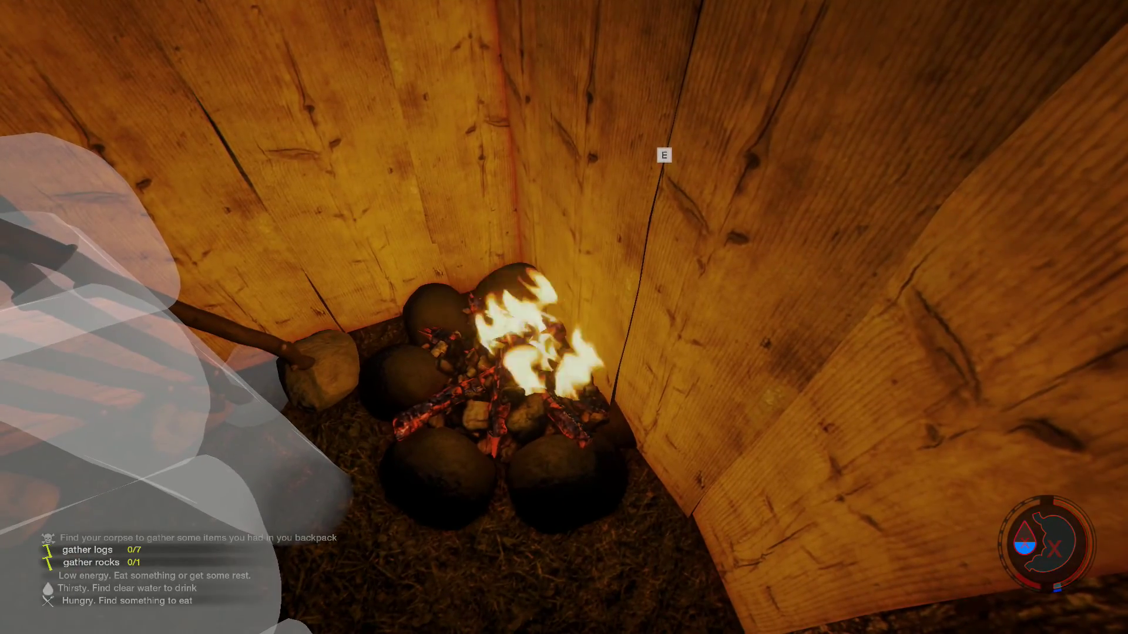
key("b")
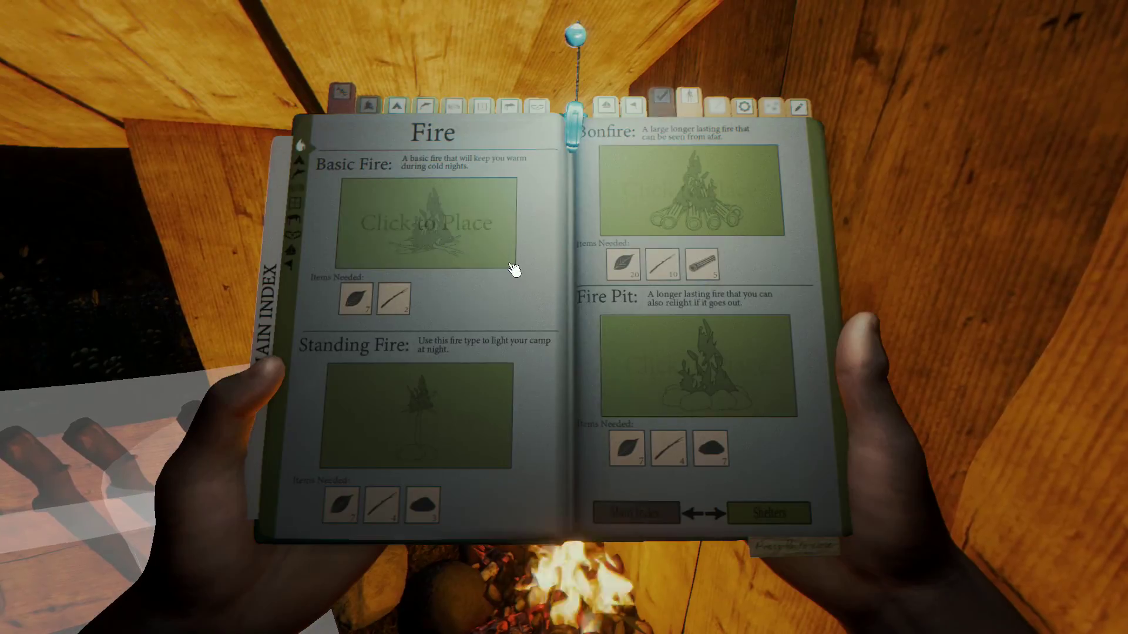
key("i")
left_click(806, 382)
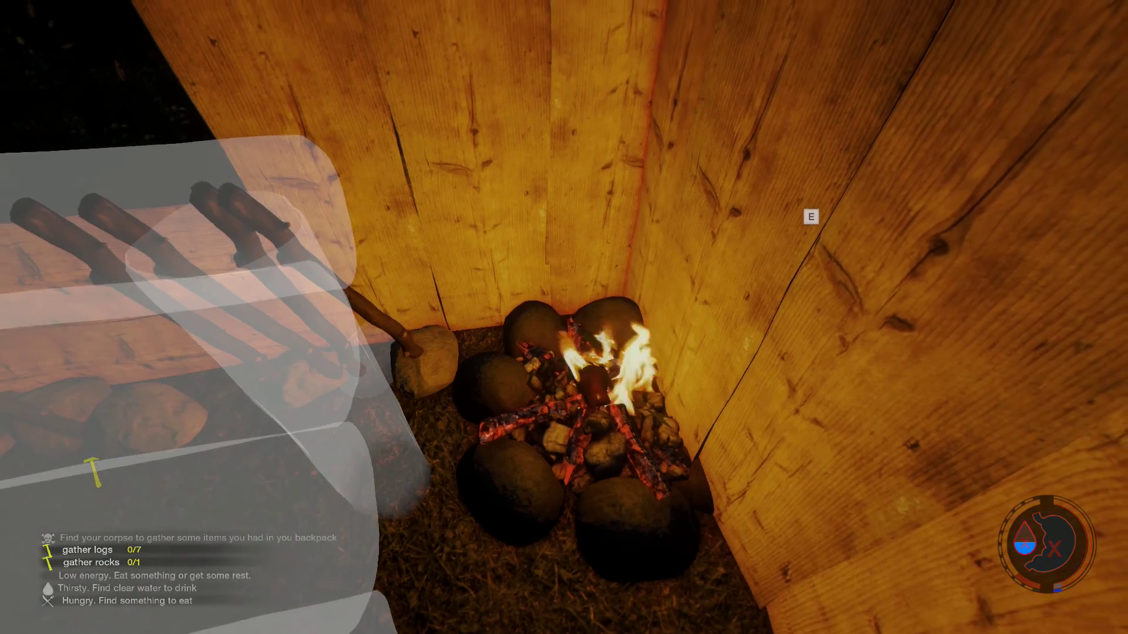
key("i")
left_click(783, 379)
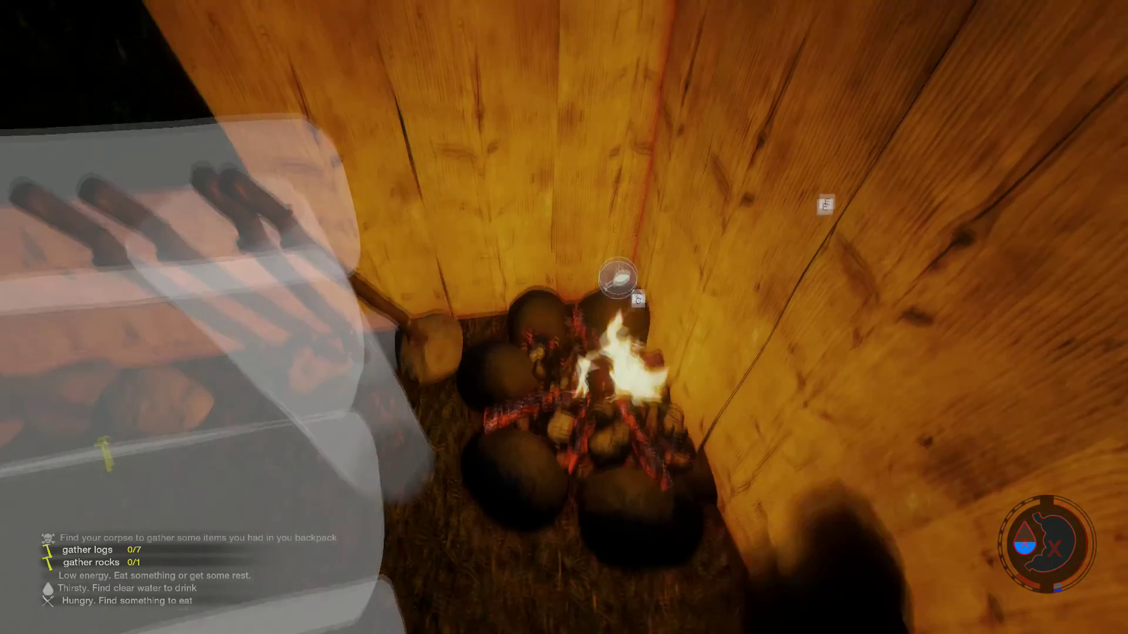
key("i")
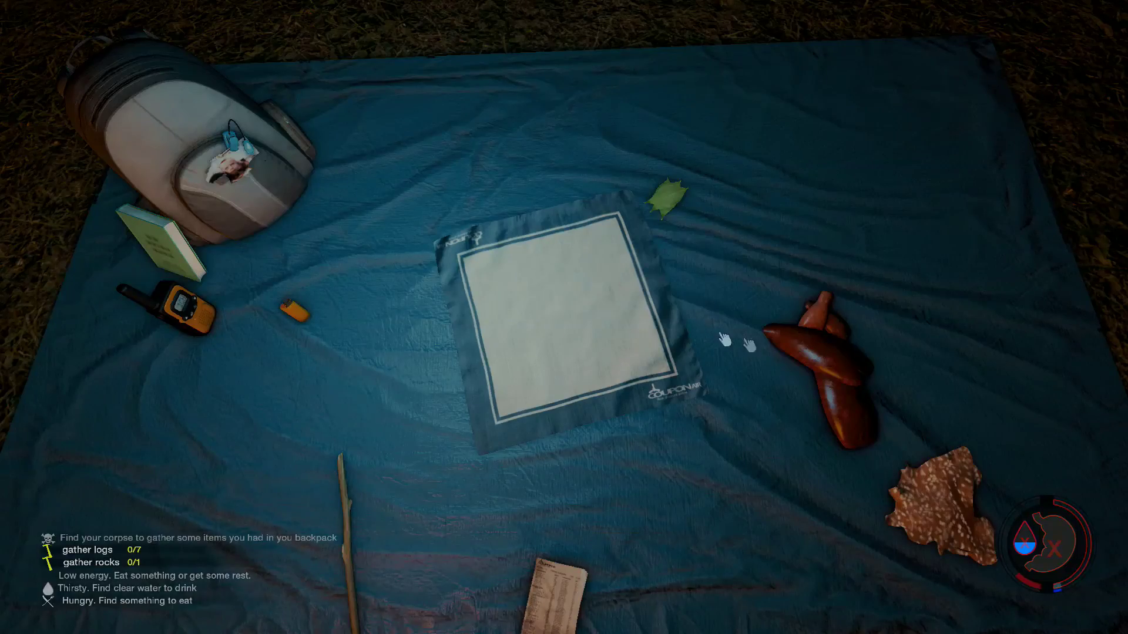
Step: Take each piece of meat from the inventory and set it cooking on the shelter fire pit
left_click(793, 353)
key("c")
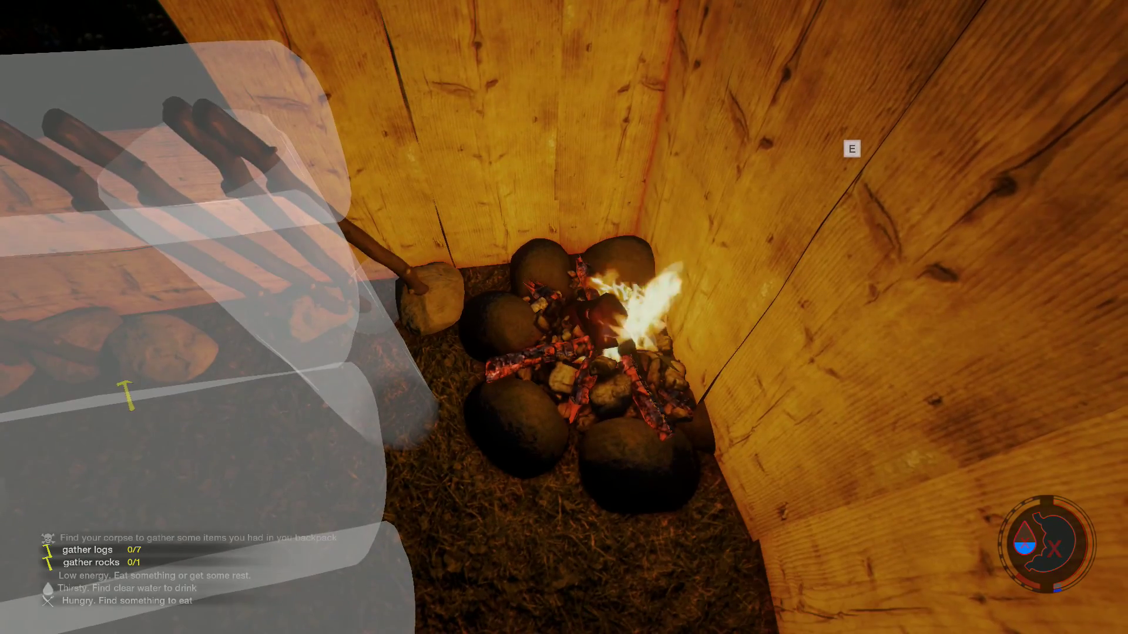
key("i")
left_click(793, 353)
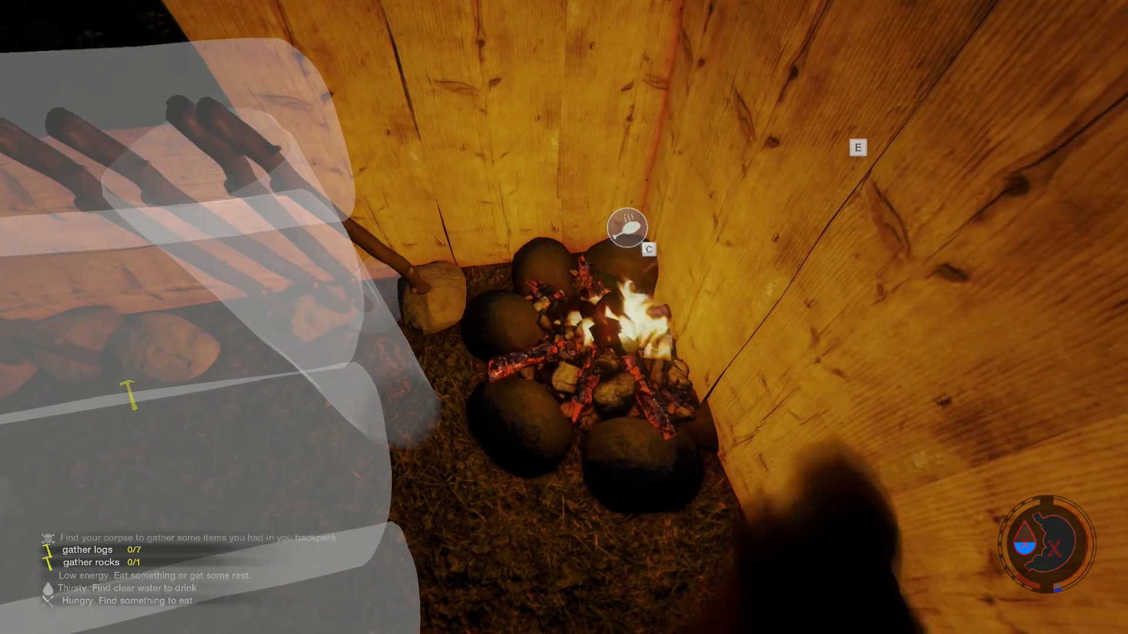
key("i")
left_click(816, 315)
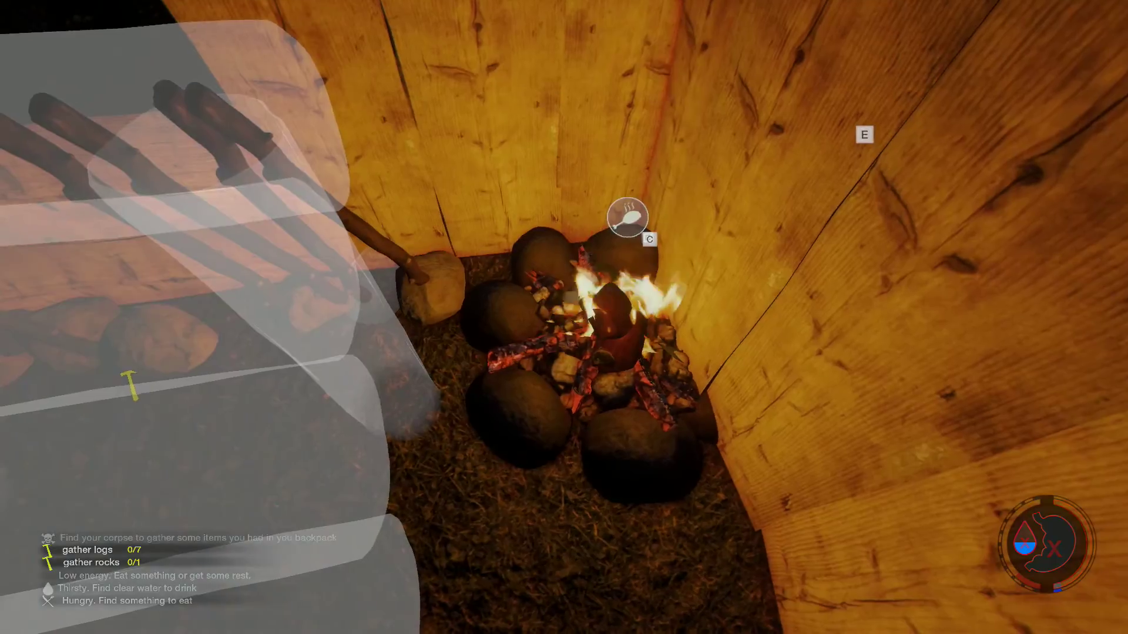
key("i")
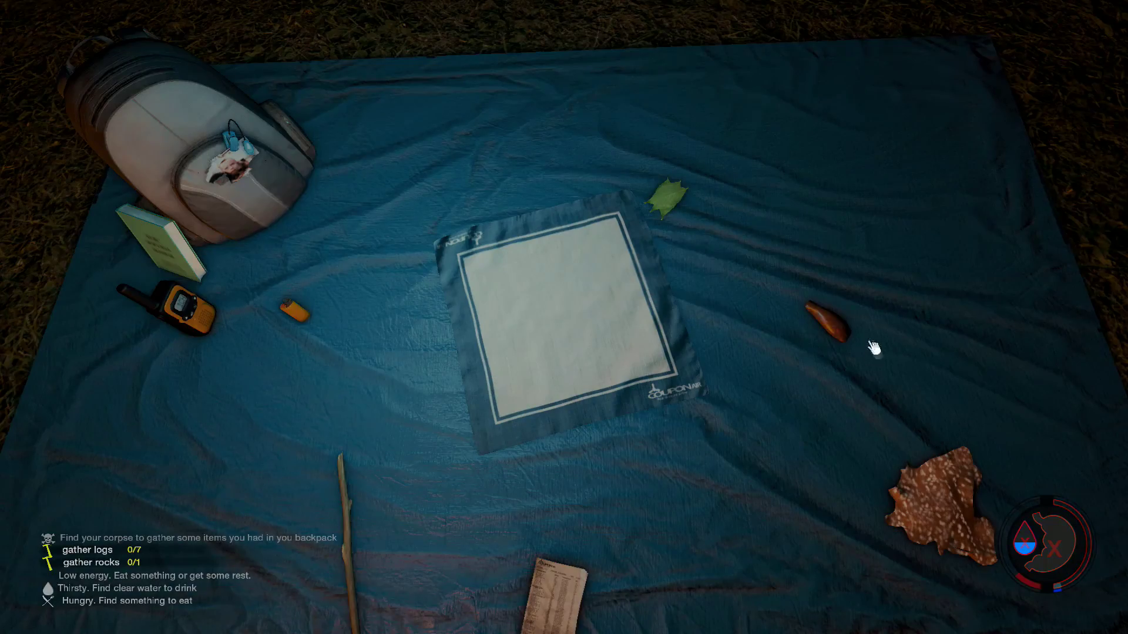
left_click(827, 322)
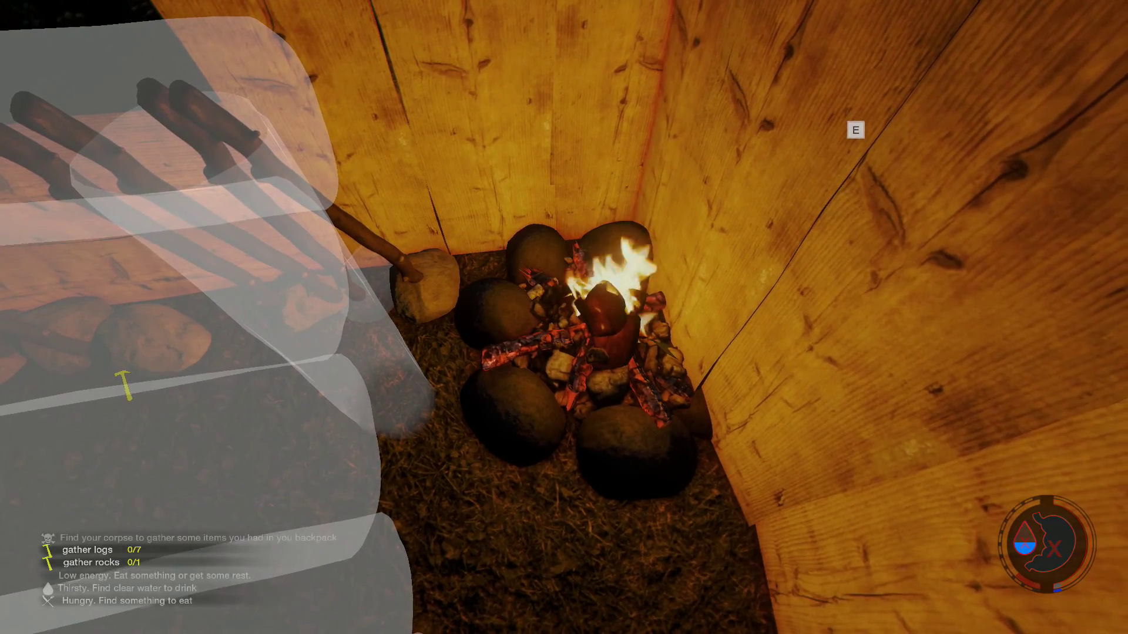
key("i")
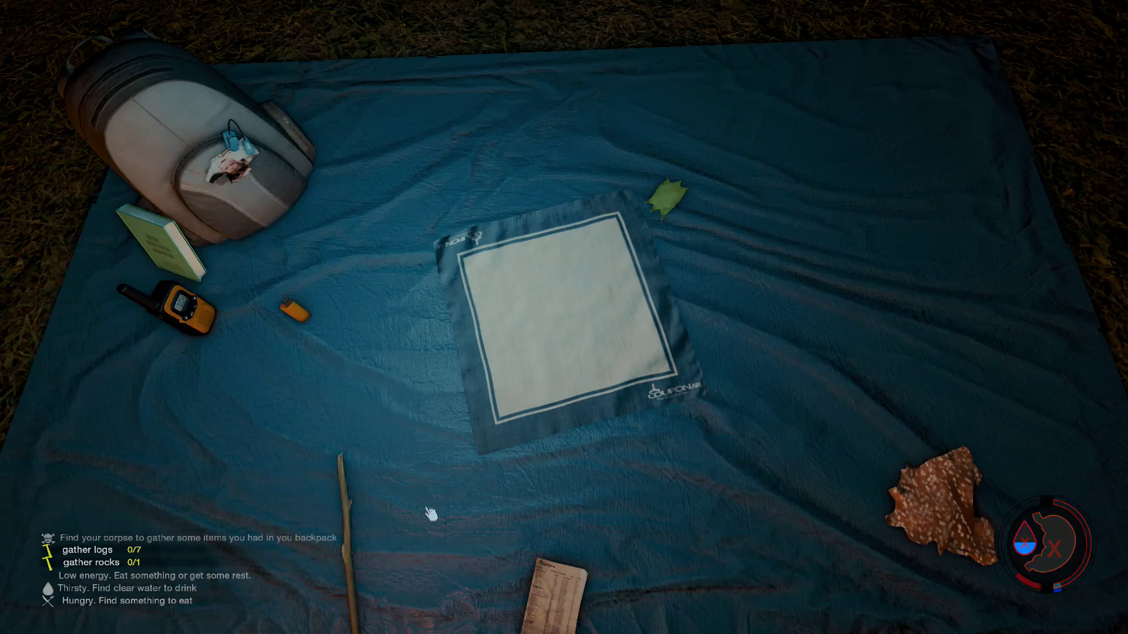
key("i")
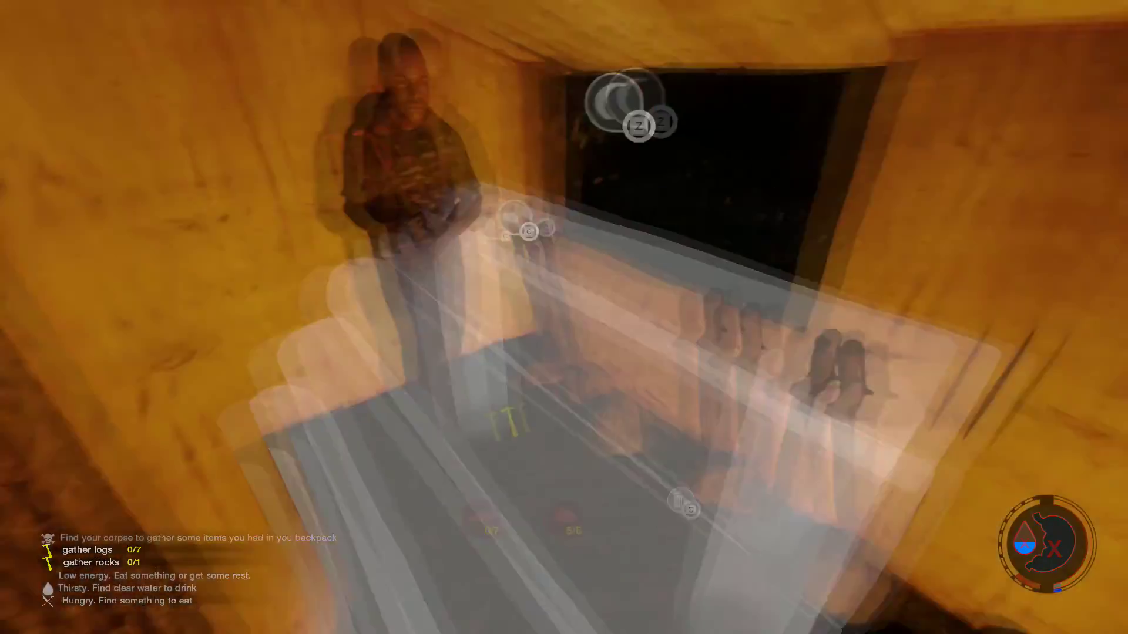
key("i")
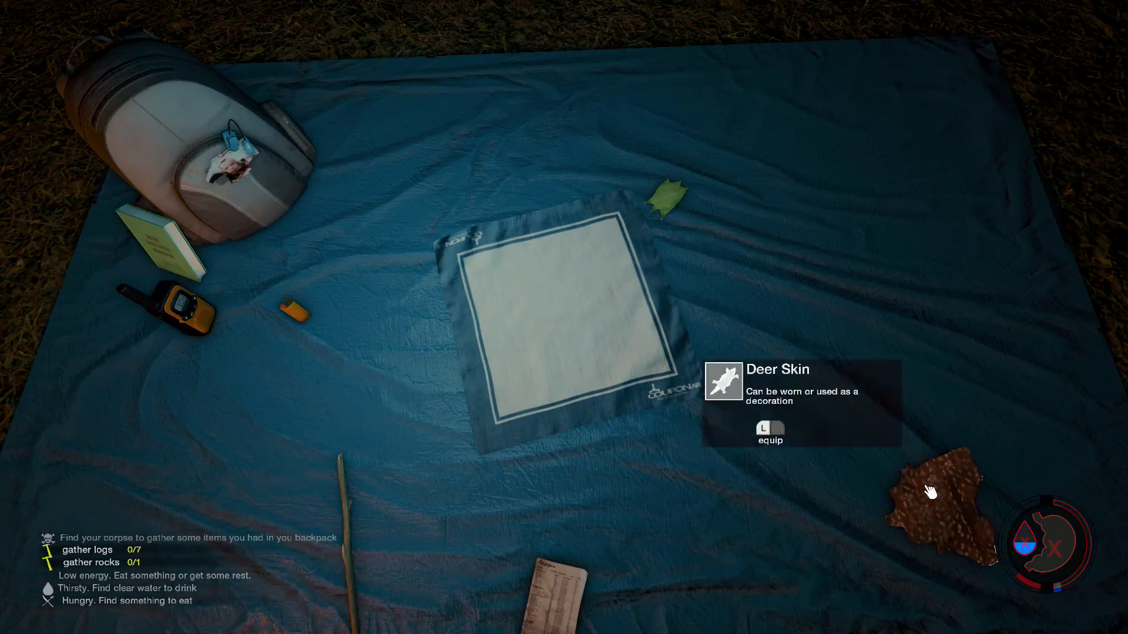
Step: Close the inventory and wait by the shelter fire while the meat cooks
key("i")
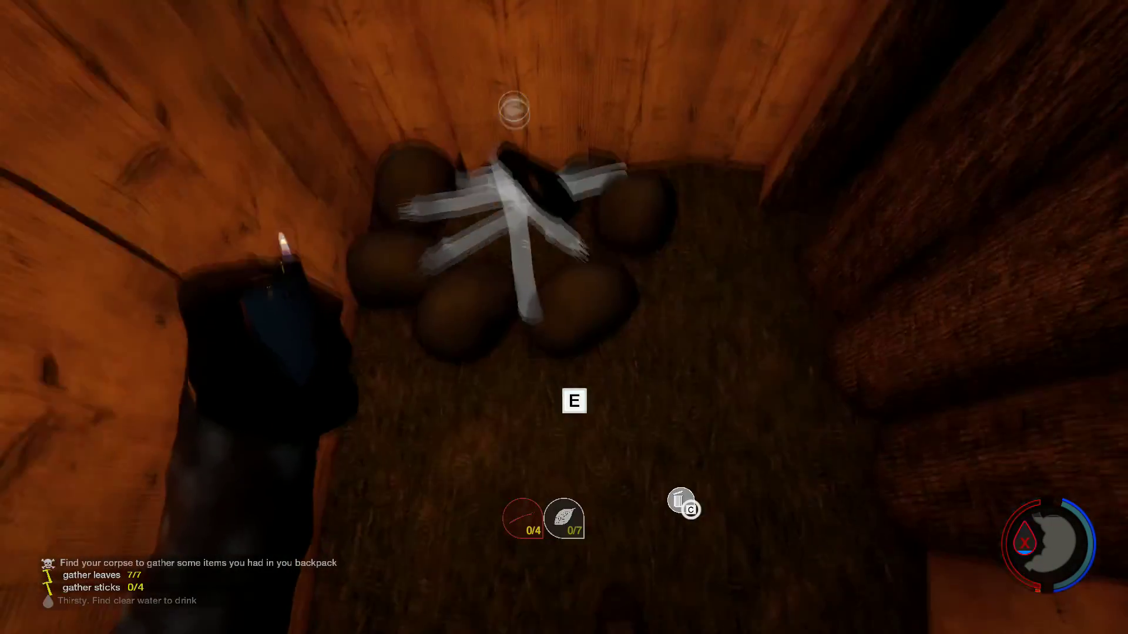
Step: Add the gathered leaves to the fire pit, then back away from the log wall holding the lighter
key("e")
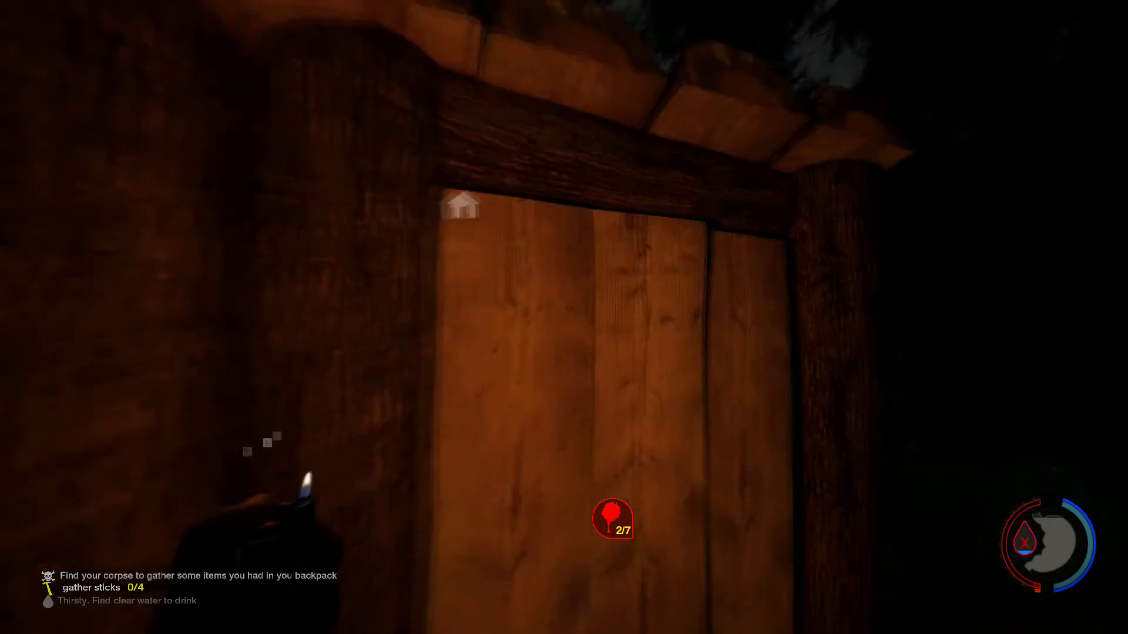
key("l")
key("l")
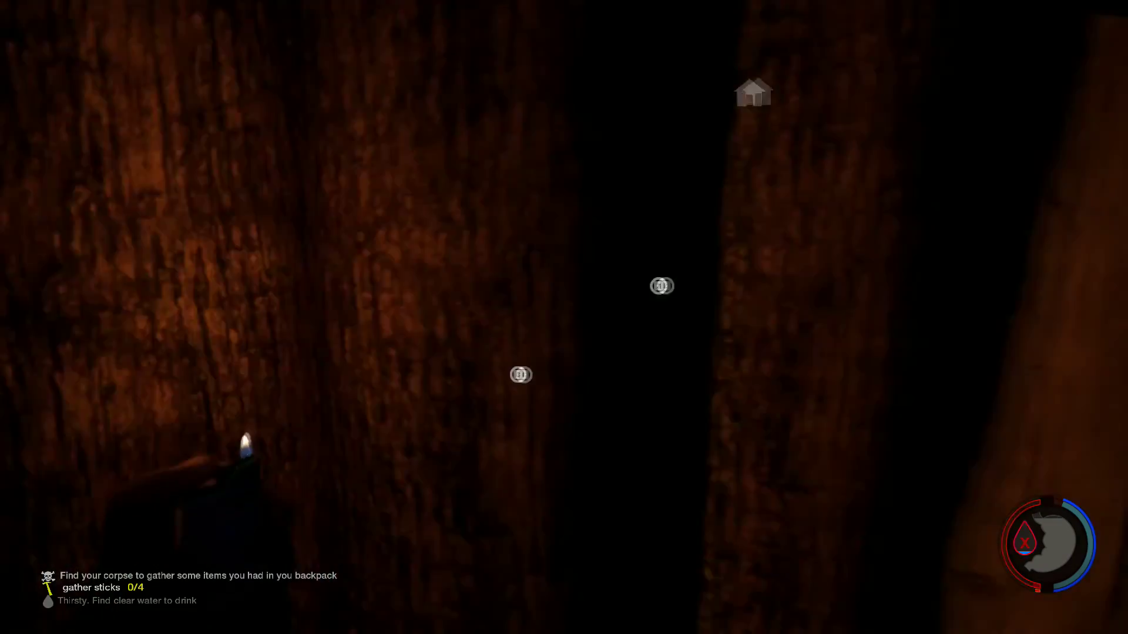
key("s")
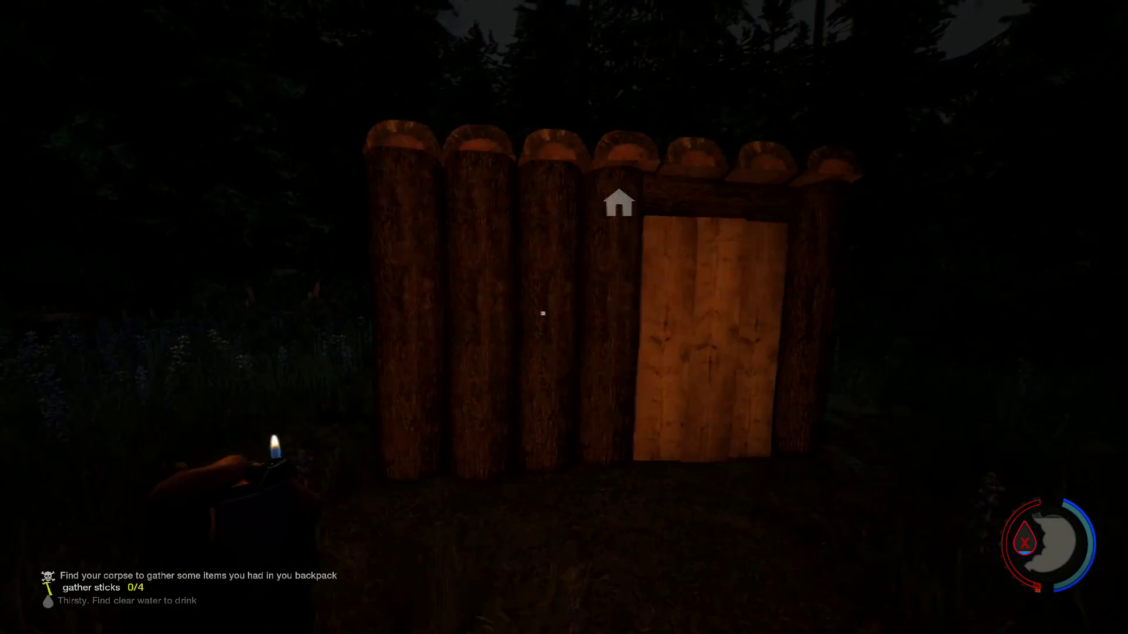
Step: Circle the shed outside, re-enter, and face the window until save and sleep prompts appear
key("w")
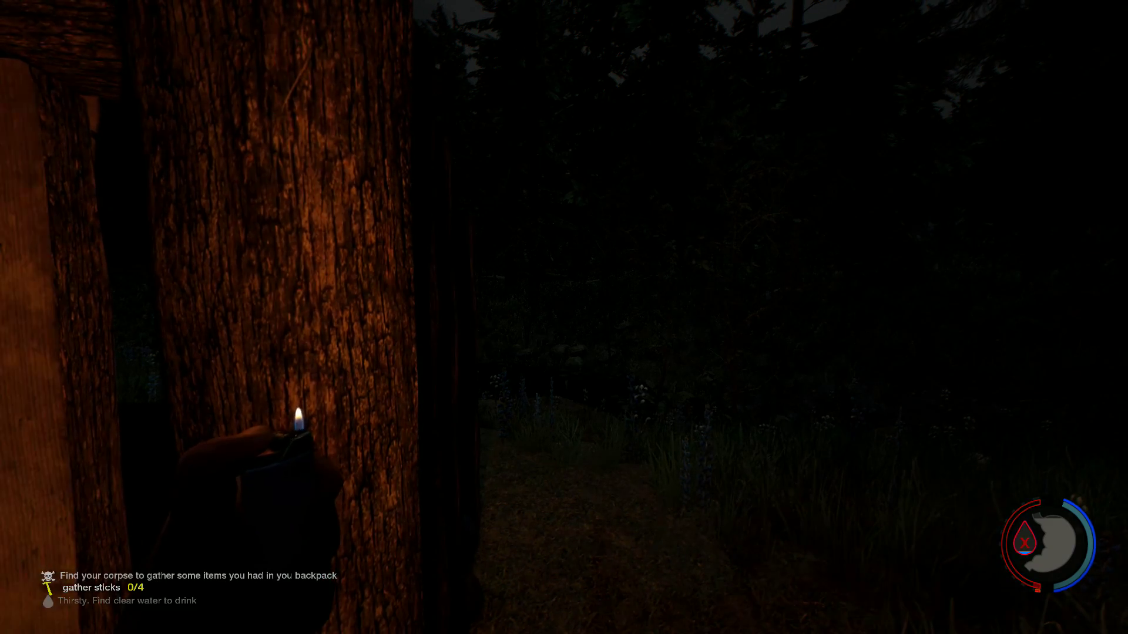
key("w")
key("w")
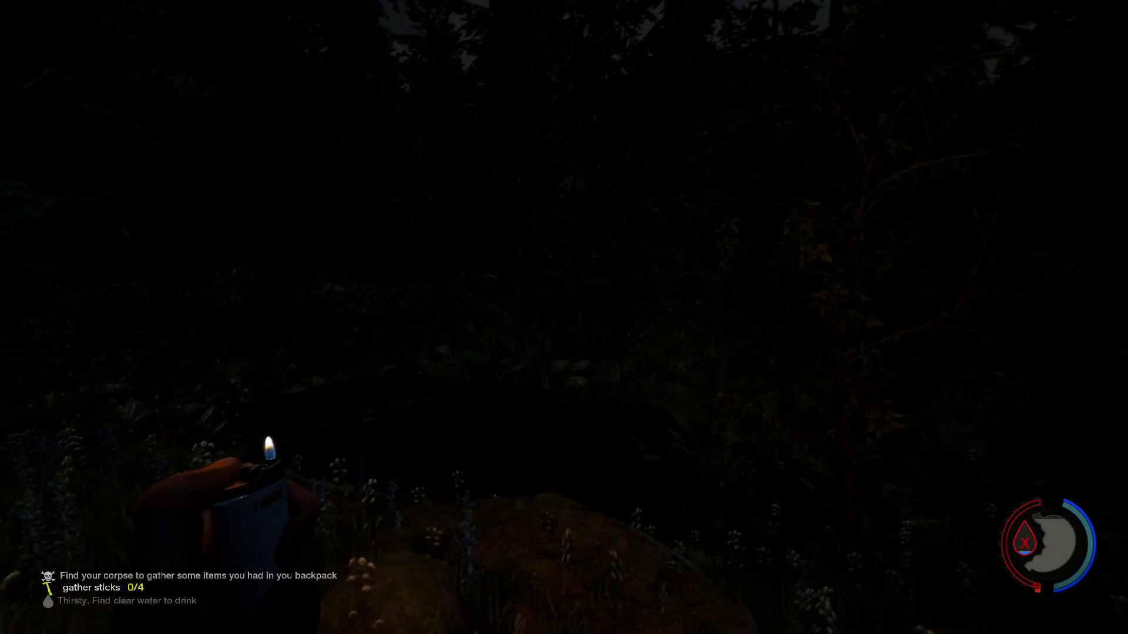
key("w")
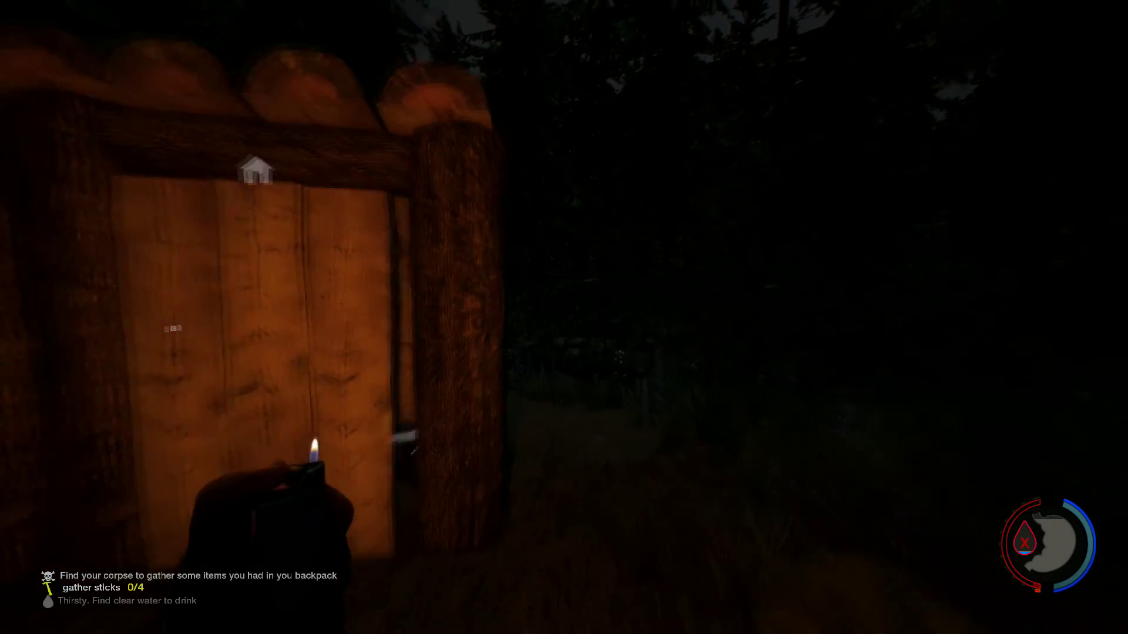
key("s")
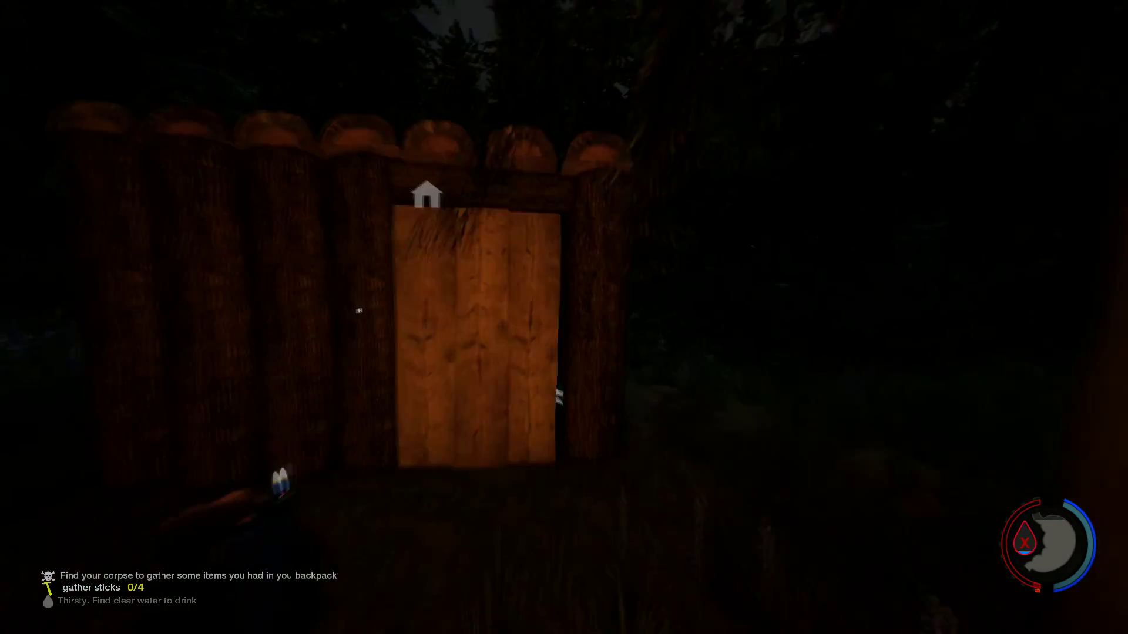
key("w")
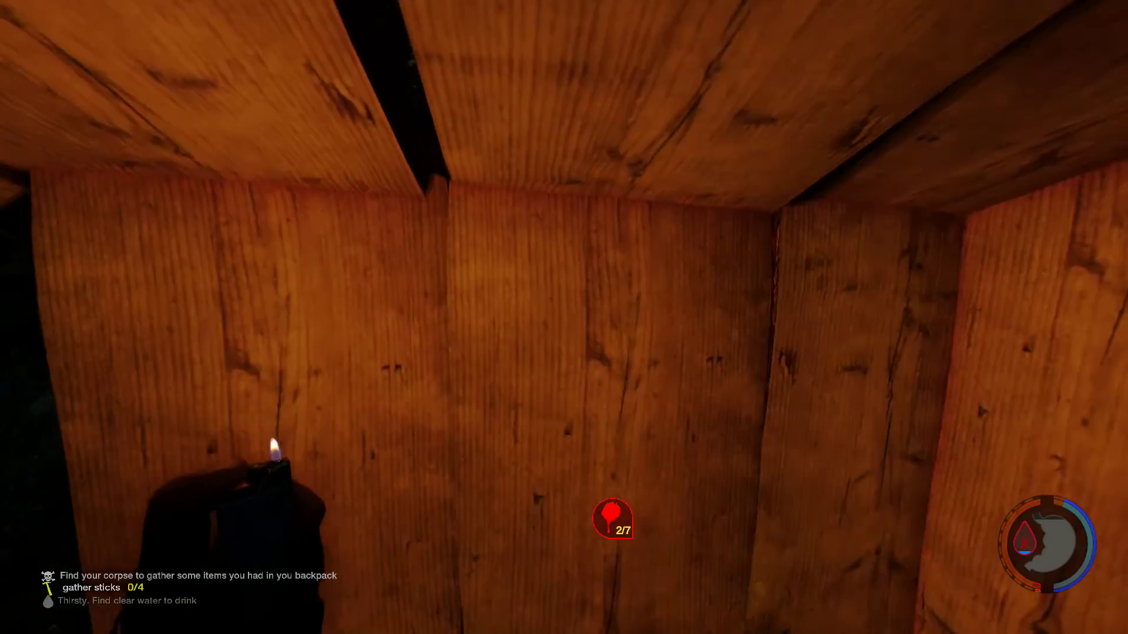
key("a")
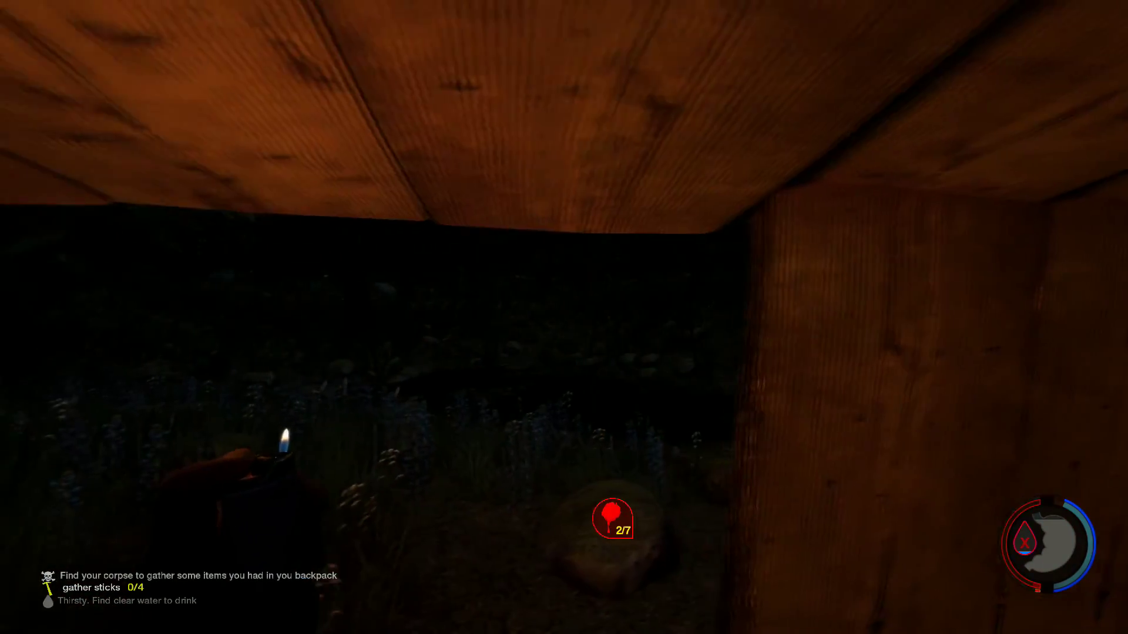
key("s")
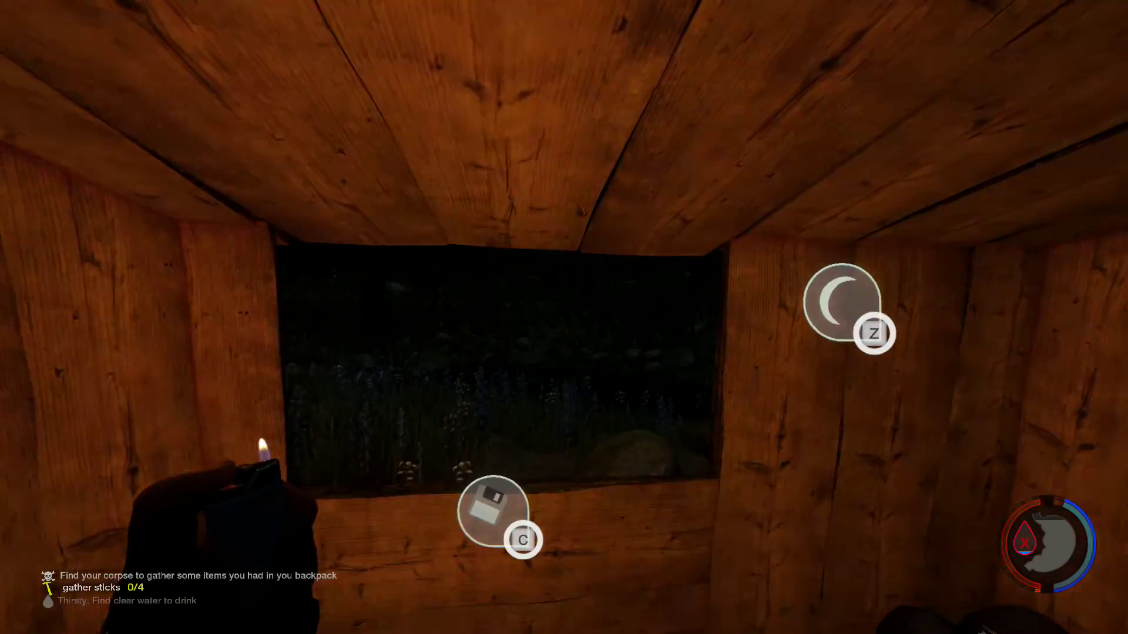